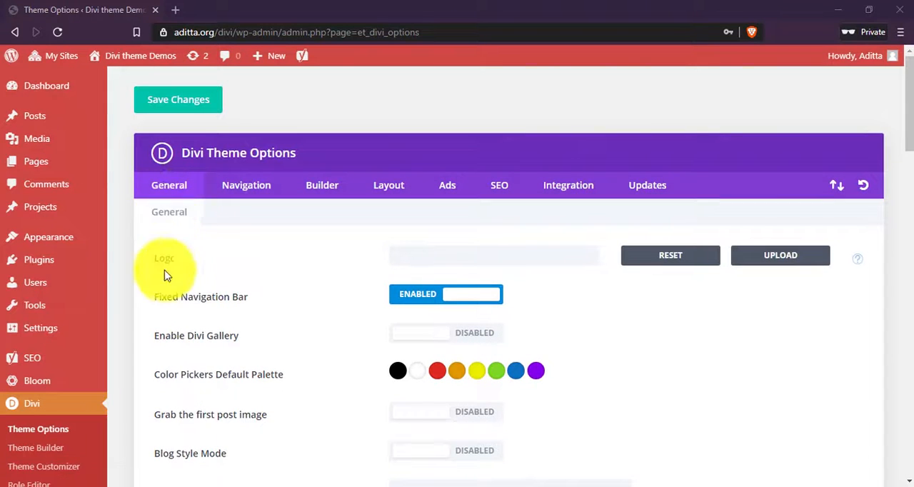
Set the image 310-x-103.png from the media library as the site logo.
scroll(169, 268, "down", 1)
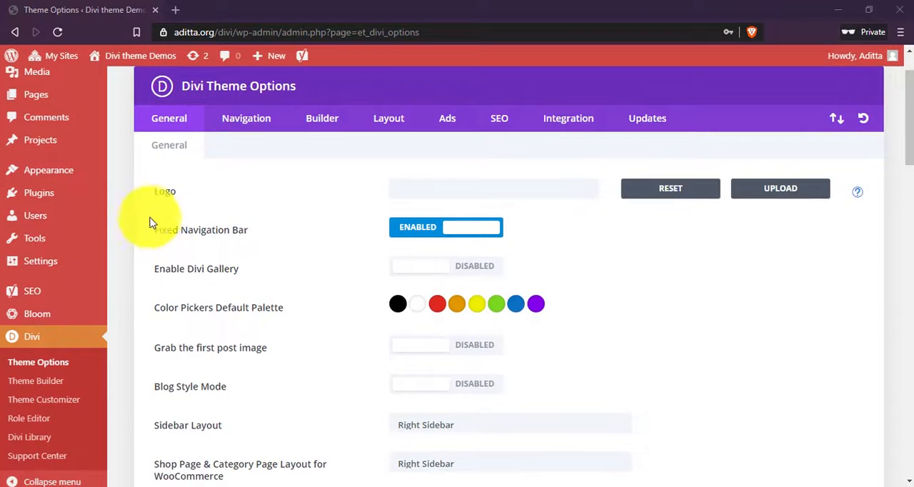
left_click_drag(155, 193, 220, 196)
left_click(568, 189)
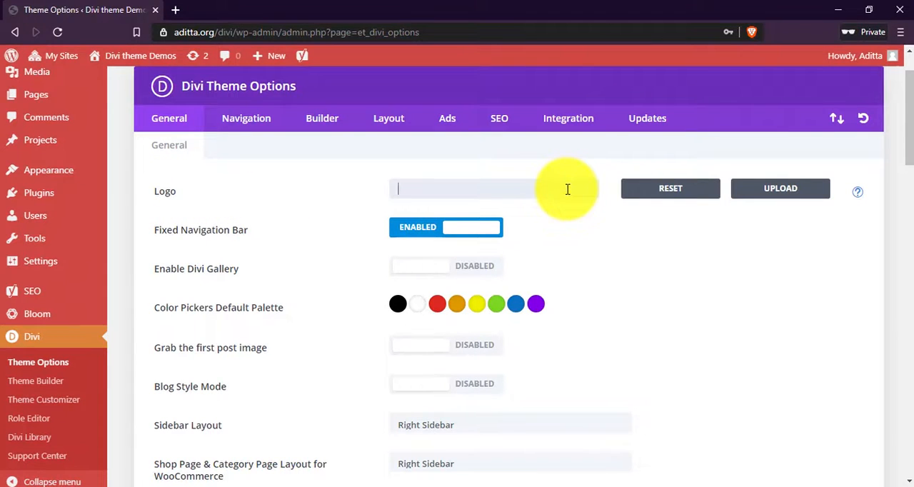
left_click(772, 197)
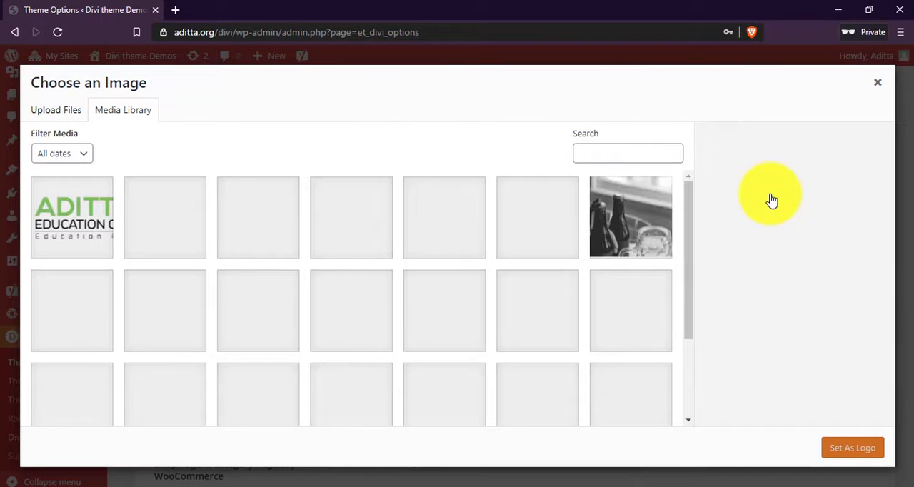
left_click(66, 235)
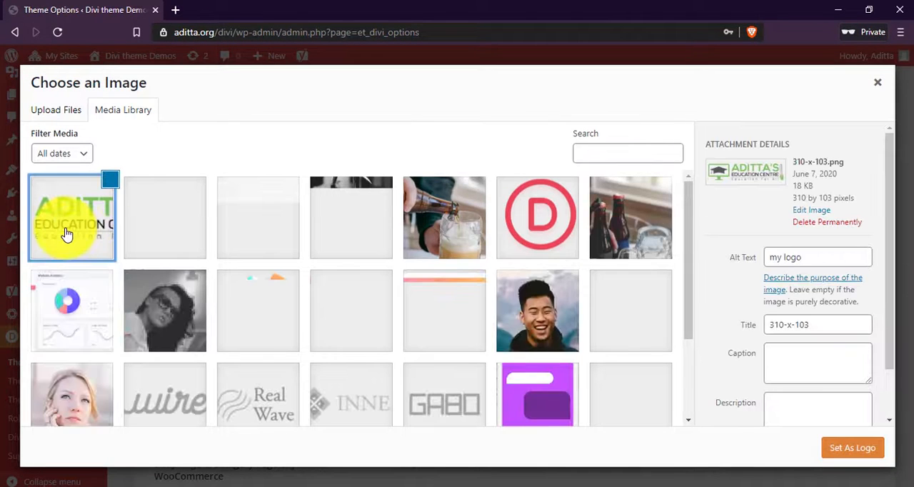
left_click(849, 450)
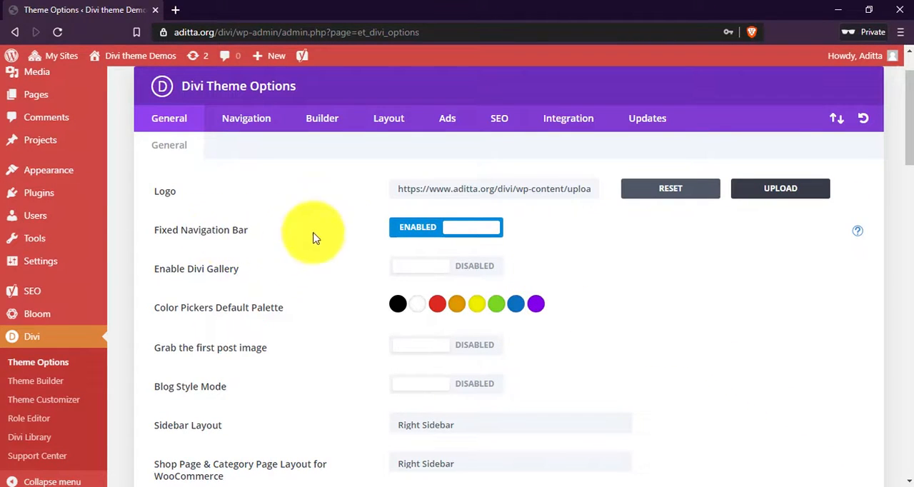
Disable the Fixed Navigation Bar and look through the remaining General options.
left_click(442, 228)
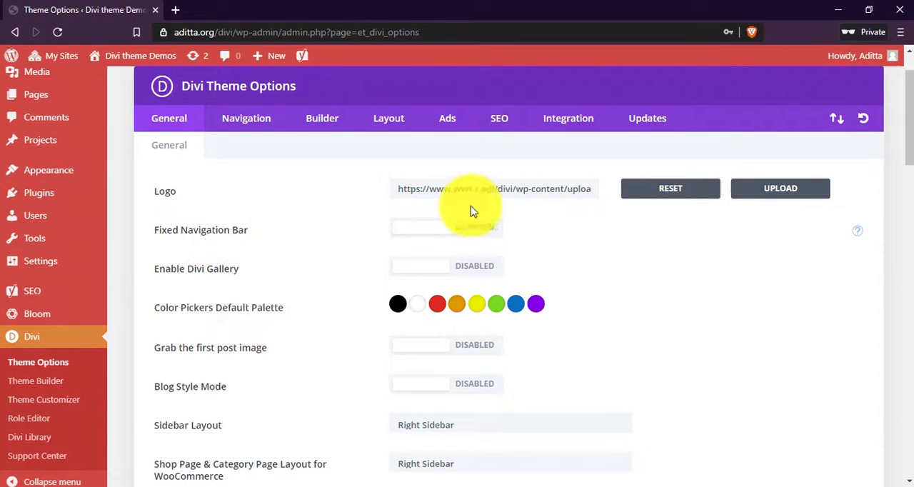
scroll(500, 174, "down", 1)
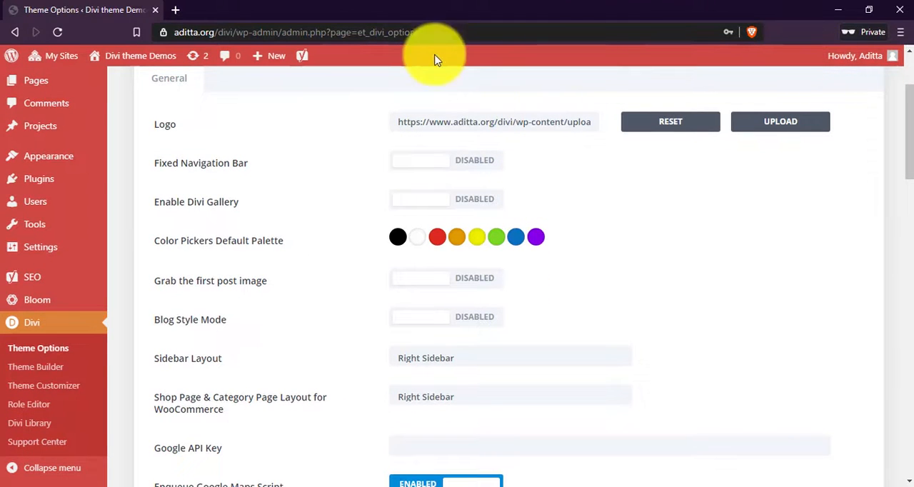
scroll(582, 192, "down", 2)
scroll(582, 194, "down", 10)
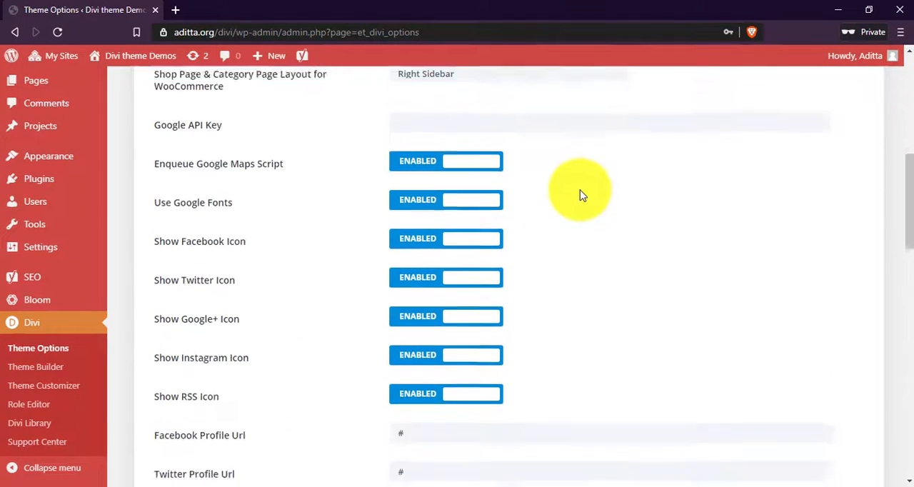
scroll(582, 203, "down", 4)
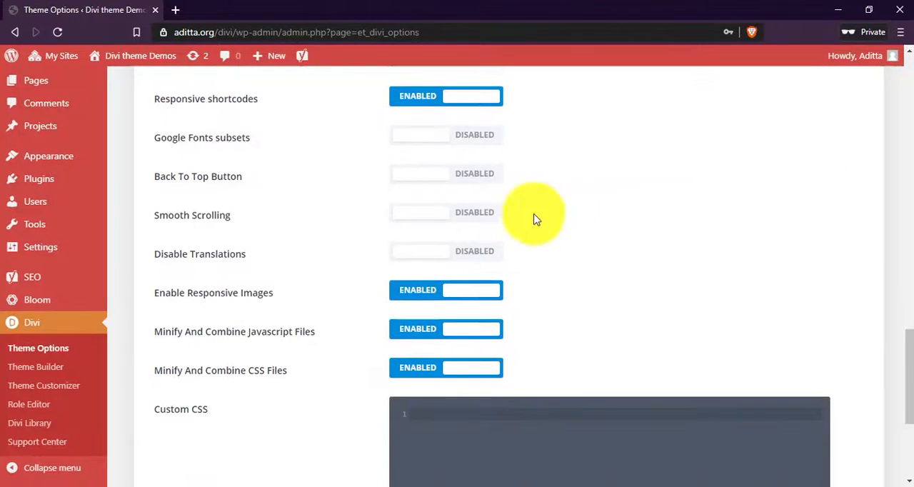
scroll(510, 231, "up", 15)
scroll(505, 230, "down", 3)
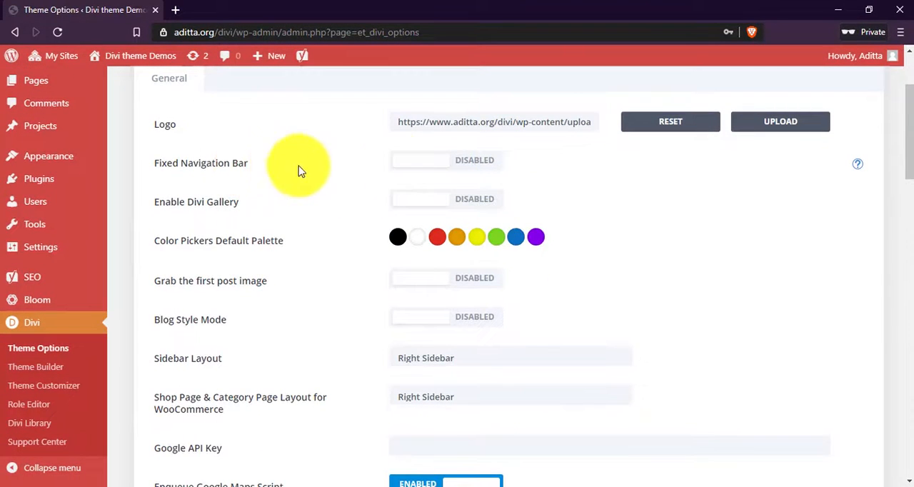
scroll(453, 227, "up", 1)
left_click(453, 227)
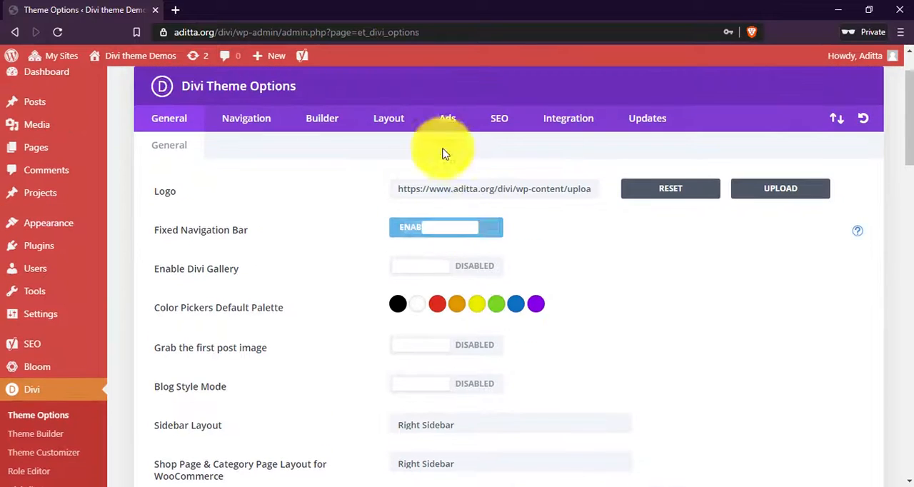
left_click(420, 233)
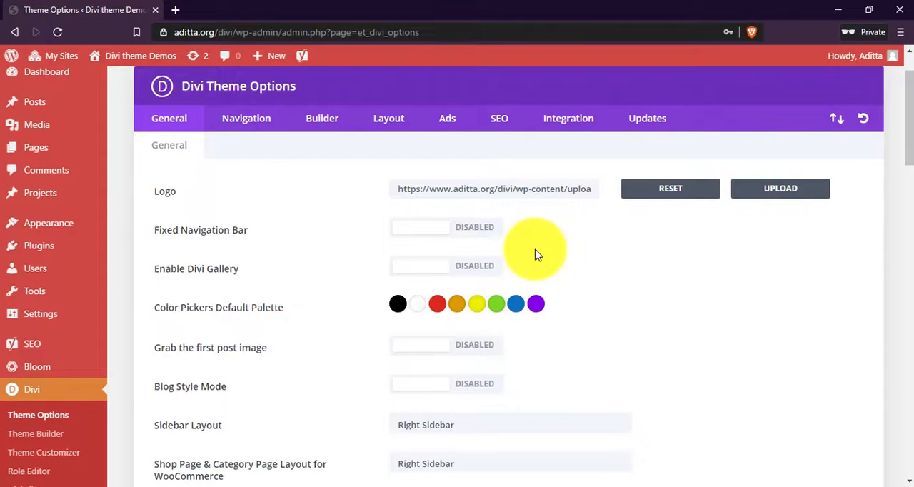
Enable the Divi Gallery option.
scroll(536, 253, "down", 1)
triple_click(250, 215)
left_click(284, 213)
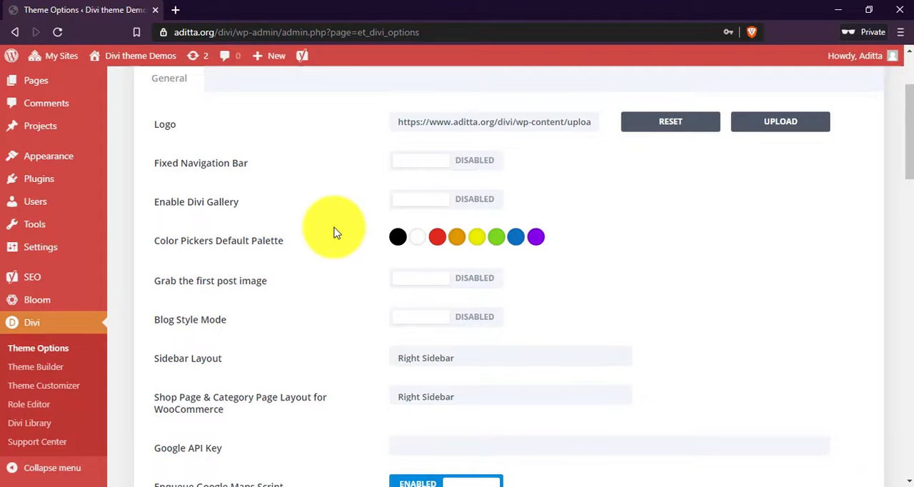
left_click(459, 202)
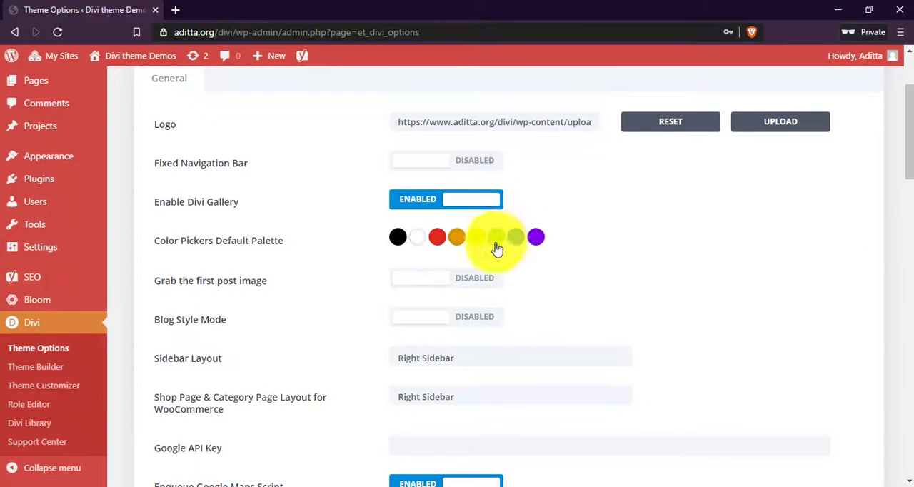
Open the color picker for the purple swatch in the Color Pickers Default Palette.
scroll(496, 239, "down", 1)
left_click_drag(165, 176, 259, 176)
left_click(322, 176)
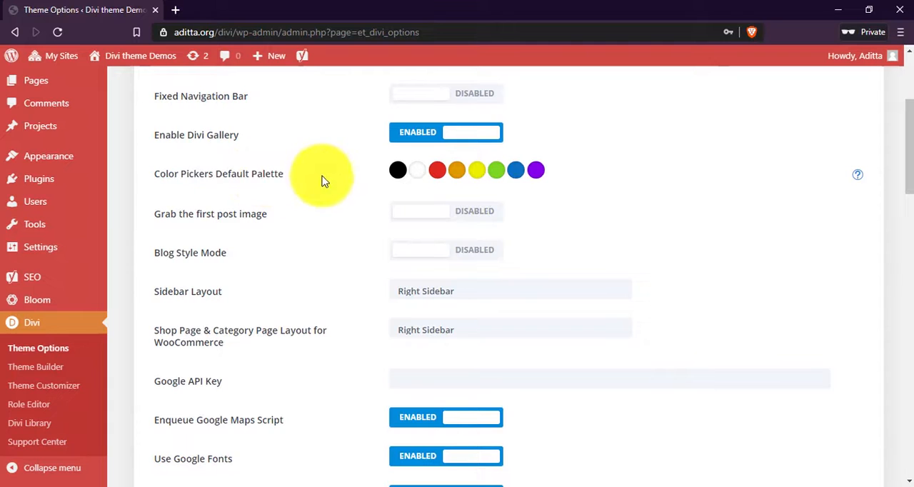
left_click(531, 177)
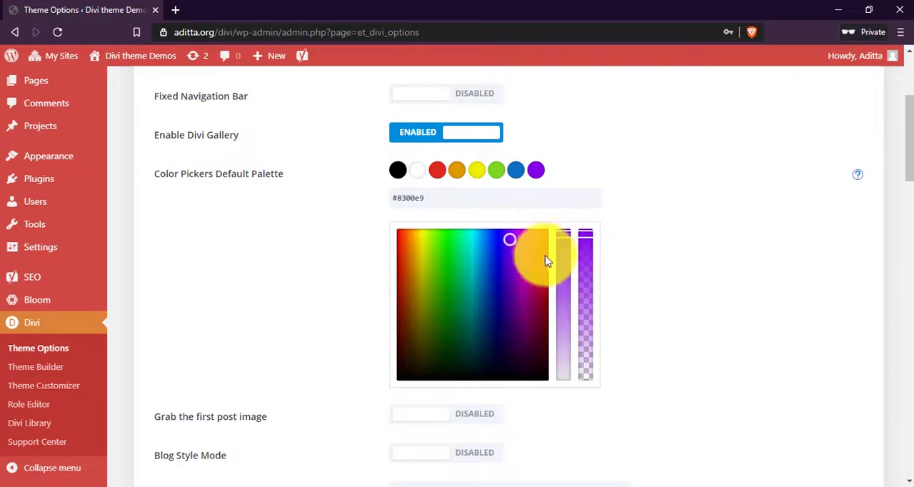
Open the live site in a new tab and check the logo in the home page header.
left_click_drag(902, 127, 744, 398)
scroll(486, 371, "down", 3)
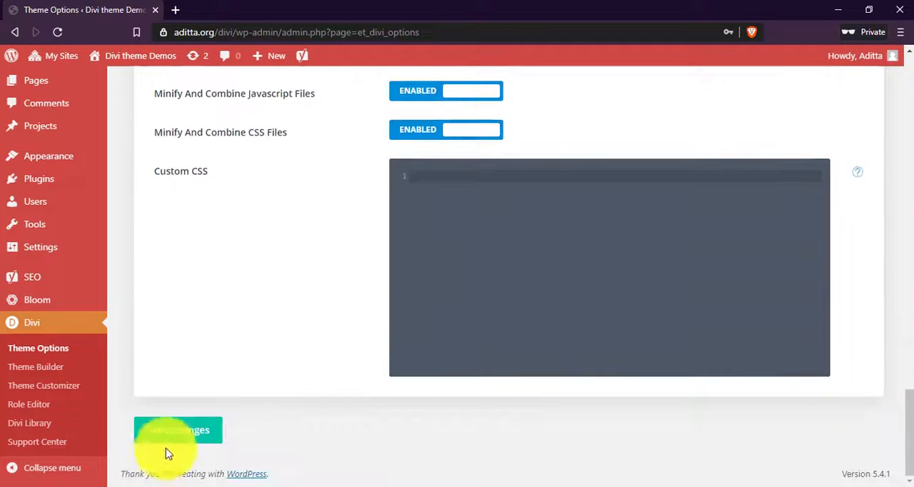
scroll(441, 281, "up", 5)
scroll(441, 281, "up", 15)
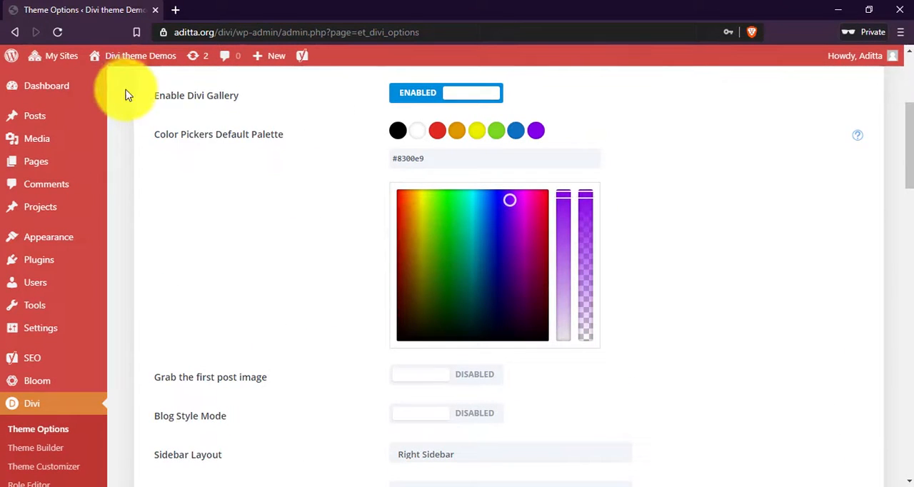
mouse_move(132, 70)
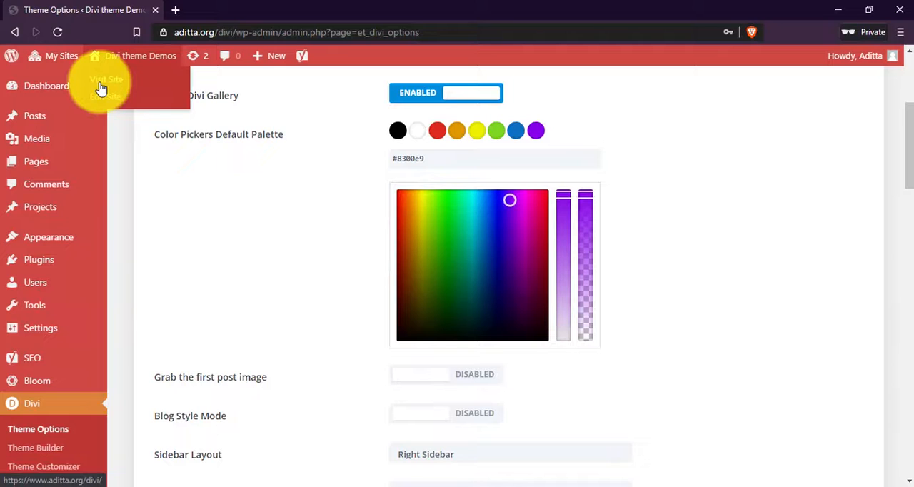
right_click(101, 87)
left_click(123, 93)
scroll(349, 189, "down", 2)
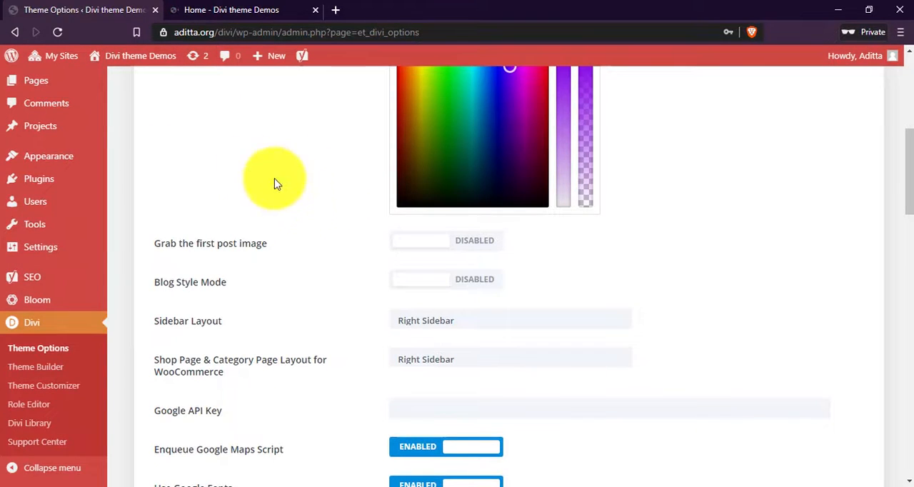
left_click(187, 8)
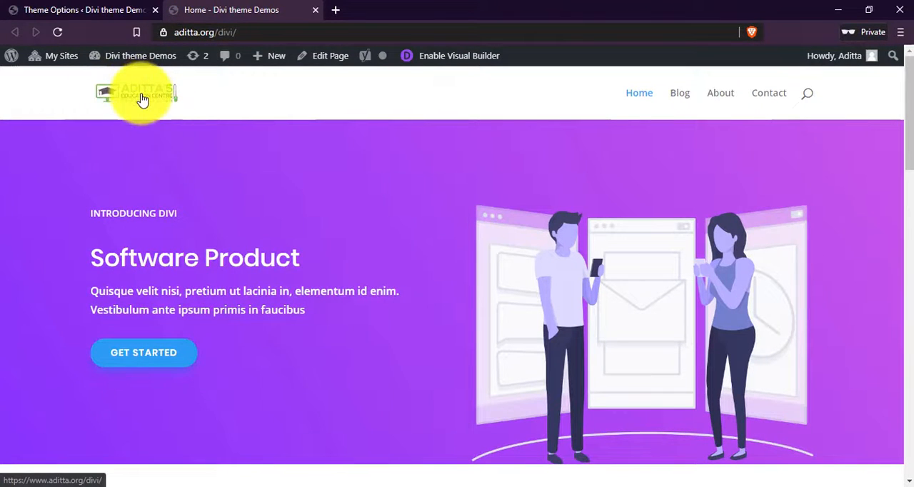
mouse_move(908, 121)
left_mouse_down()
mouse_move(898, 422)
mouse_move(902, 120)
left_mouse_up()
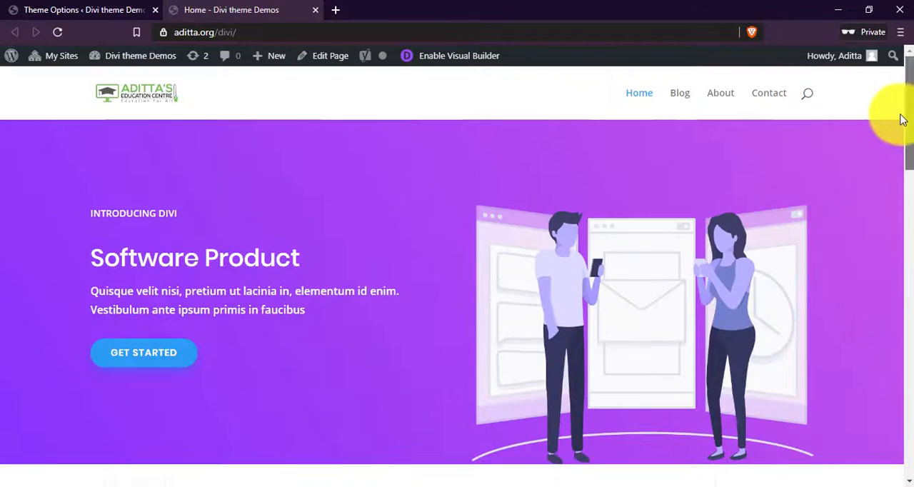
Review the live home page from the header down to the footer to check the navigation bar's scrolling behavior.
left_click(112, 9)
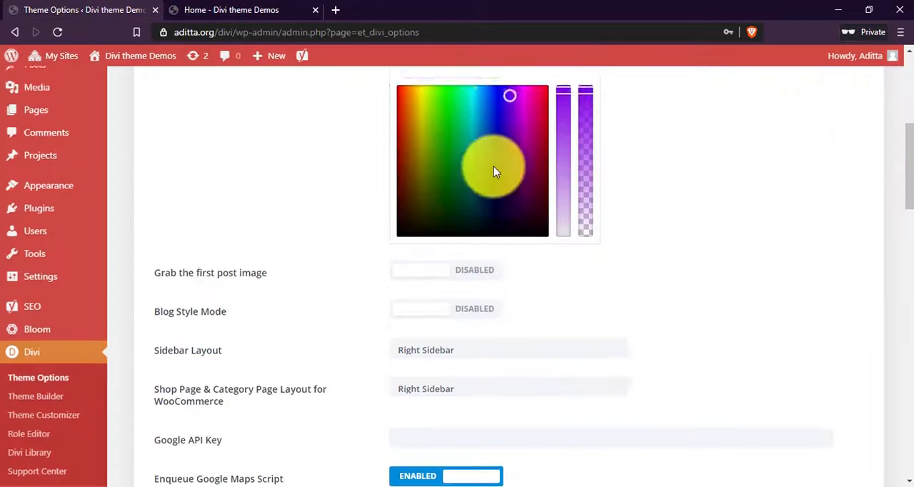
scroll(495, 172, "up", 1)
left_click(231, 10)
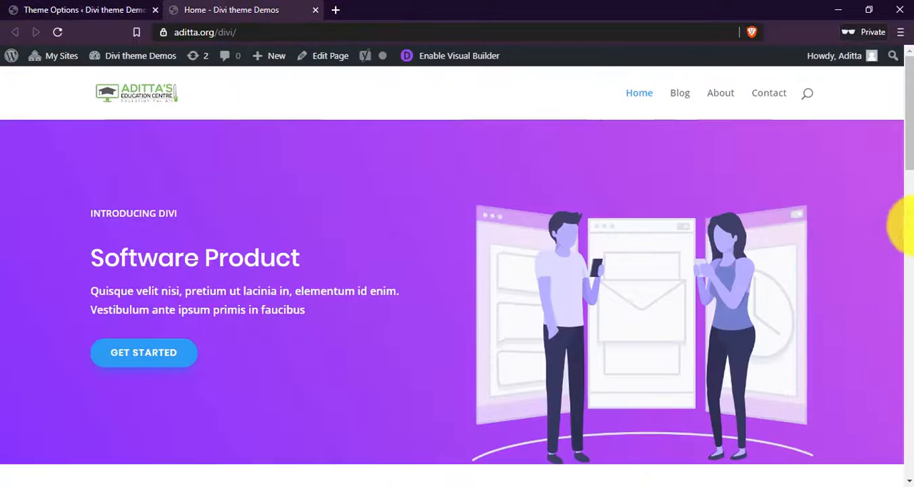
scroll(900, 125, "down", 3)
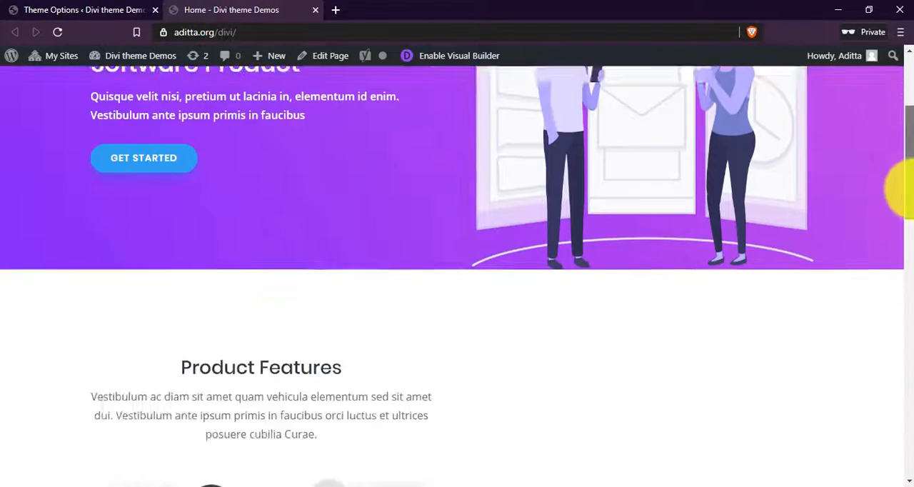
scroll(901, 189, "down", 5)
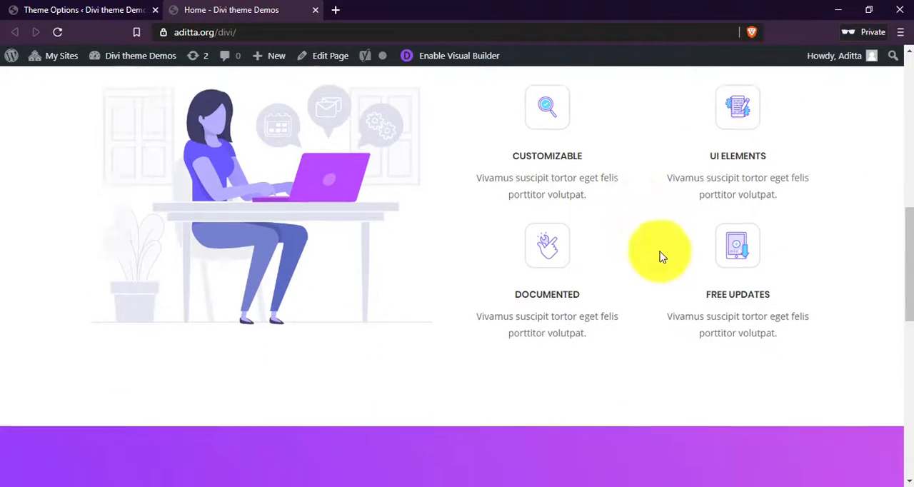
scroll(290, 415, "down", 8)
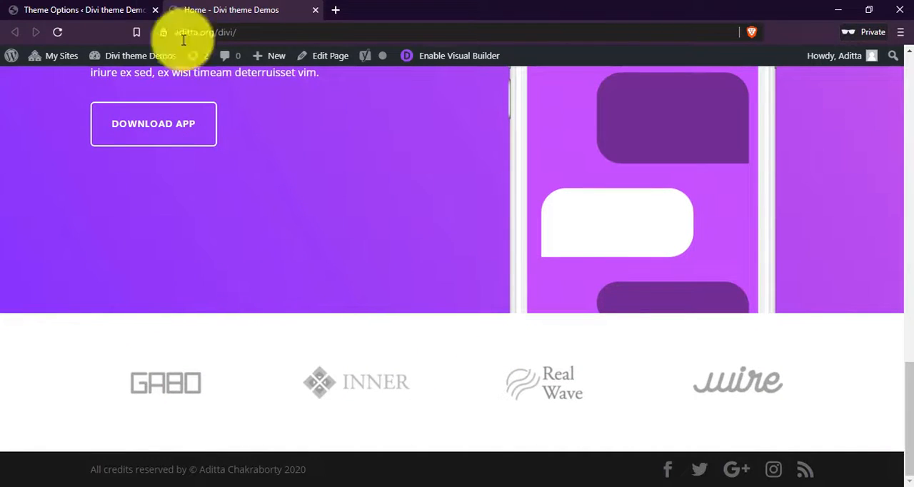
Return to the Theme Options page and enable Blog Style Mode.
left_click(100, 9)
scroll(679, 221, "down", 3)
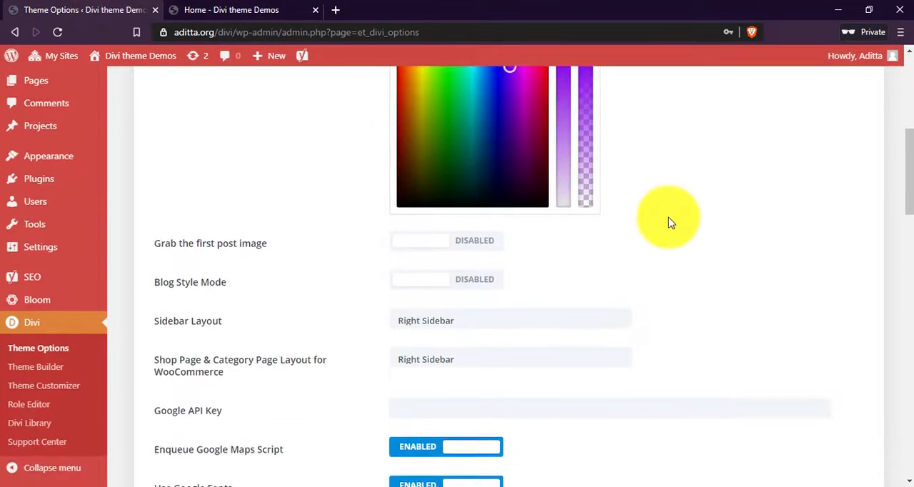
scroll(669, 221, "down", 1)
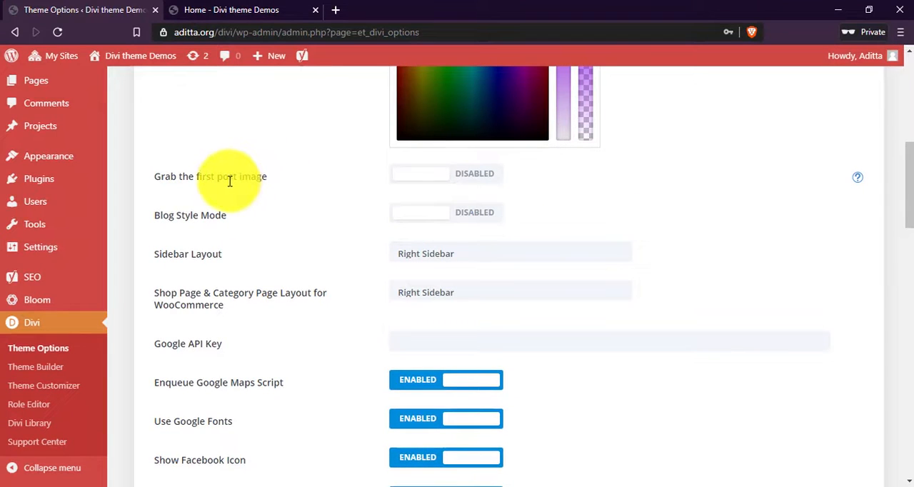
left_click_drag(230, 181, 268, 182)
left_click(303, 185)
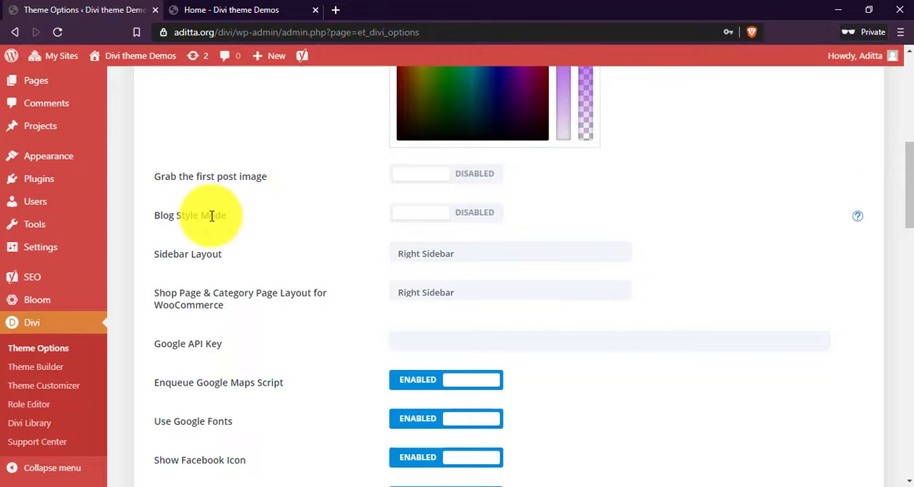
left_click(473, 219)
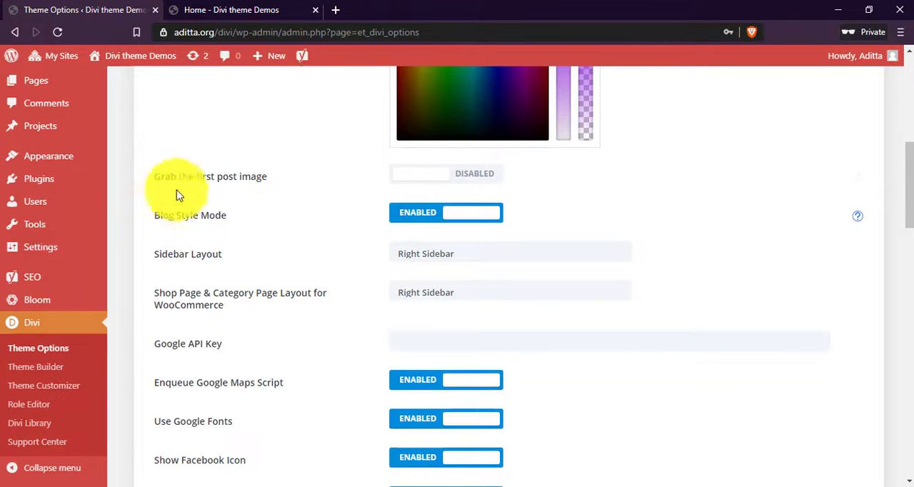
Enable the option to grab the first post image.
scroll(236, 219, "down", 1)
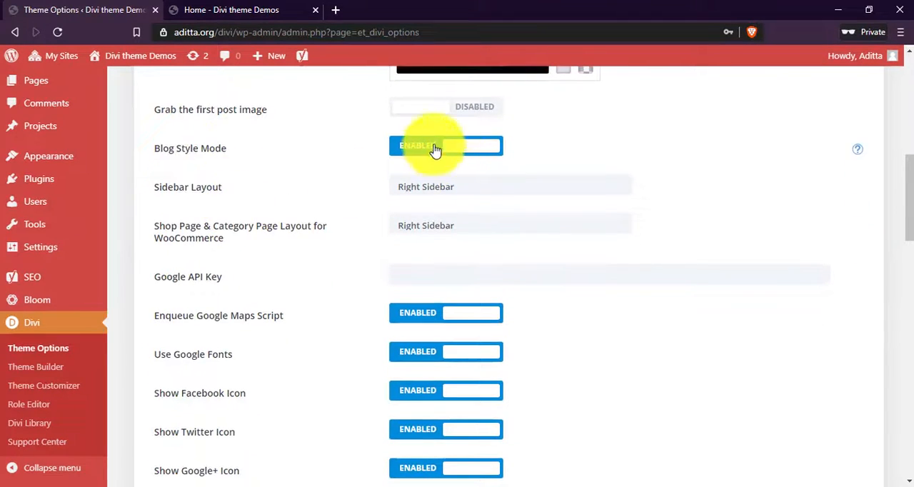
left_click(488, 114)
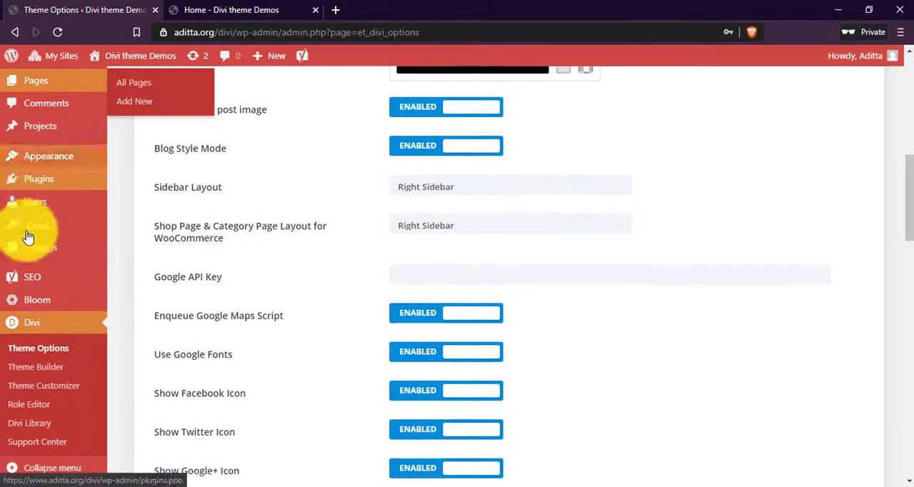
mouse_move(69, 129)
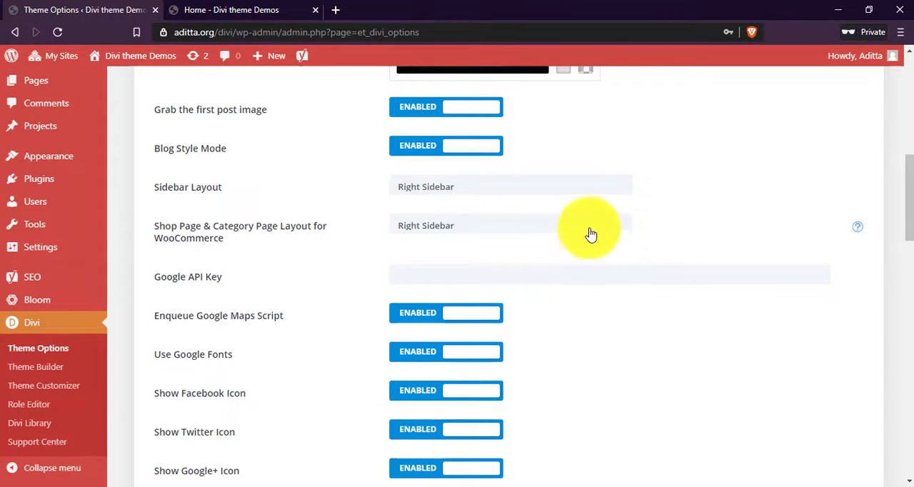
Examine the available choices for Sidebar Layout and for the WooCommerce shop and category page layout.
left_click(492, 188)
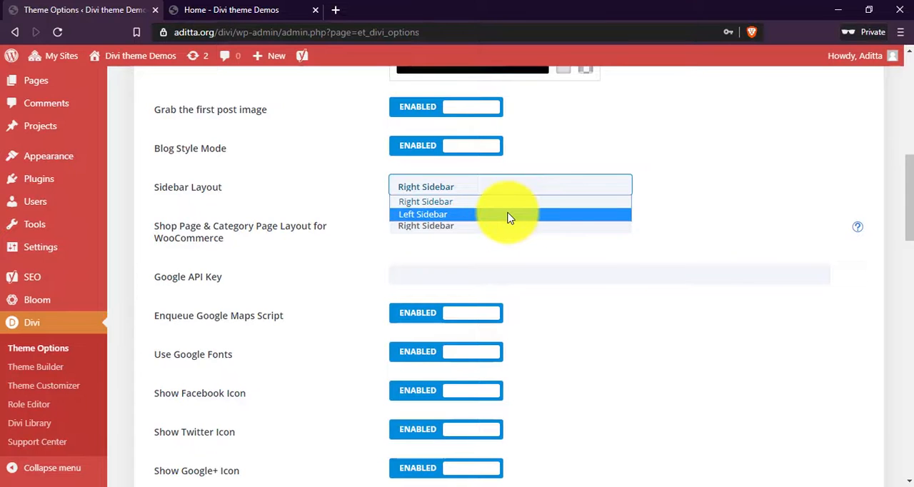
left_click(247, 247)
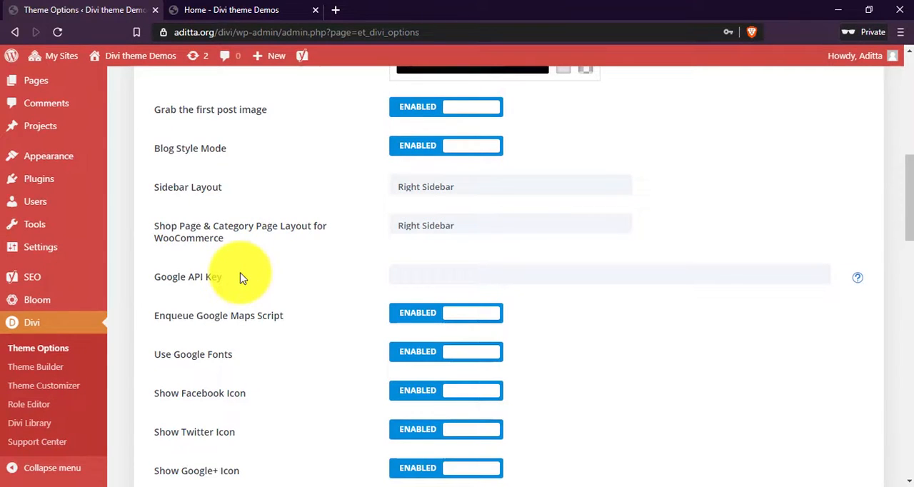
scroll(246, 275, "down", 2)
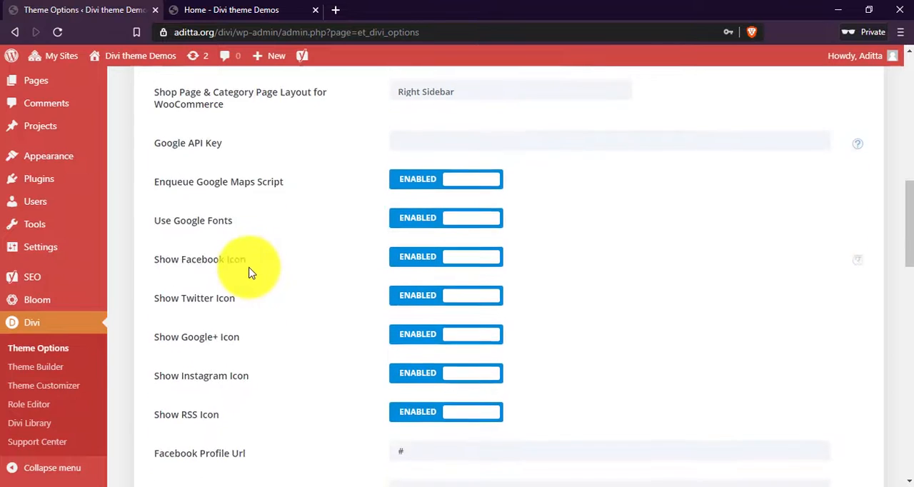
scroll(236, 257, "up", 1)
left_click(437, 161)
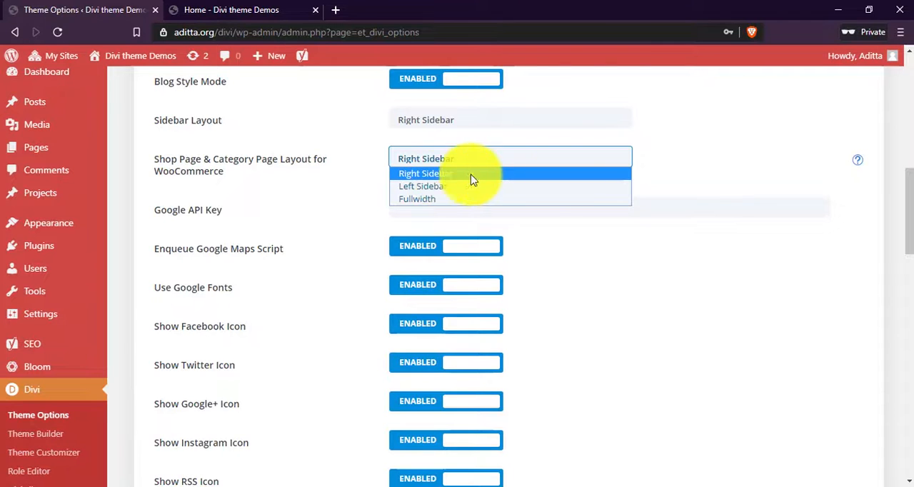
left_click(651, 153)
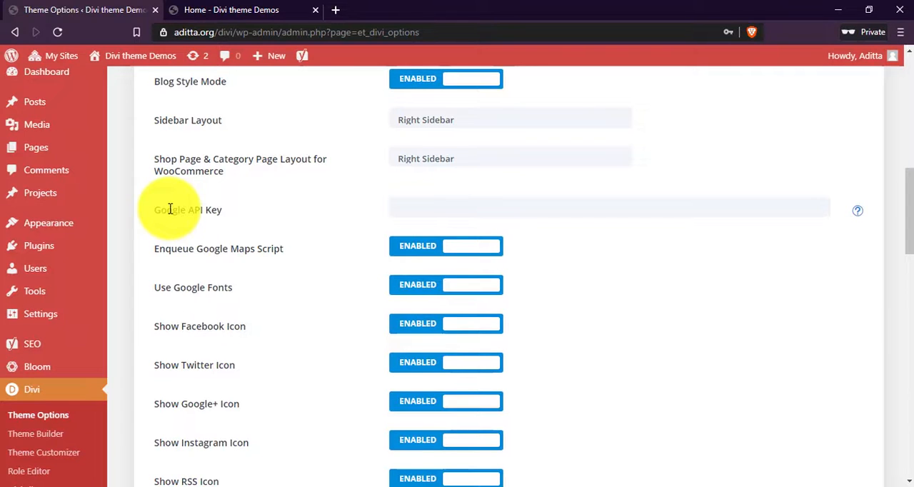
Open the Google API Key help and bring up its linked API key guide in a new tab.
left_click(857, 215)
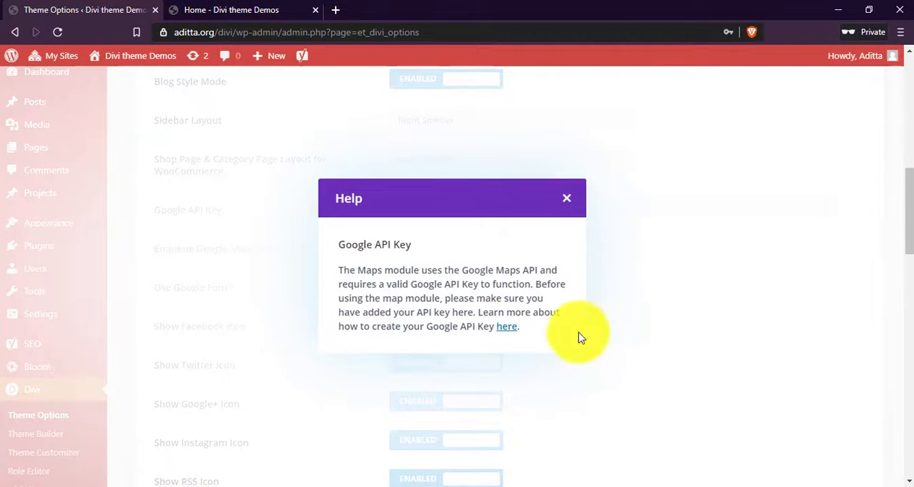
right_click(516, 331)
left_click(545, 337)
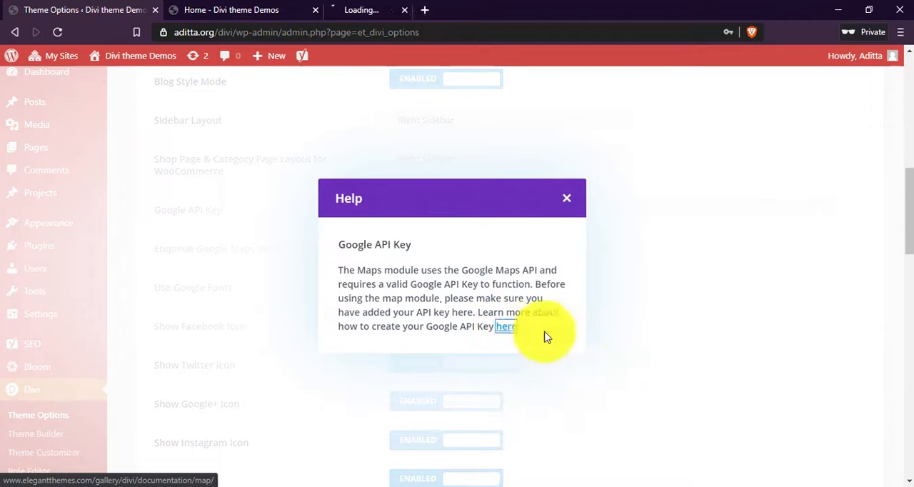
left_click(569, 201)
left_click(369, 8)
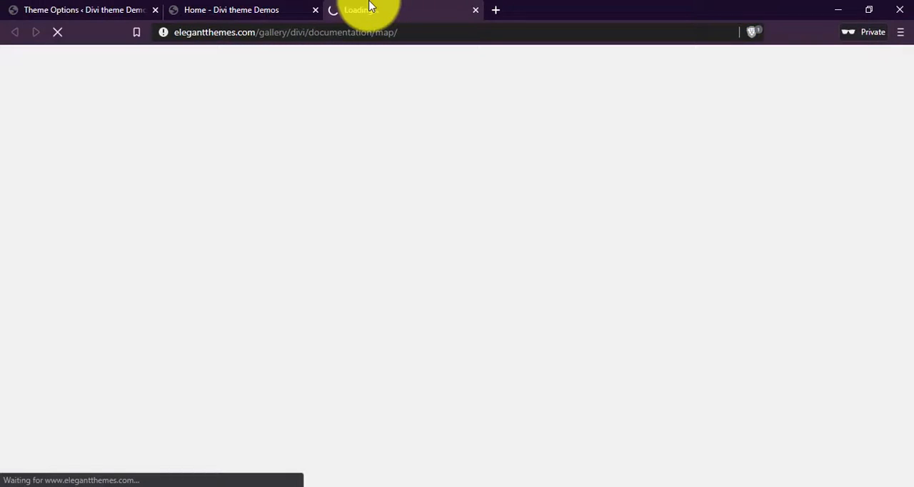
Find the Google Maps API Key section in the Divi Map Module documentation and open the linked Google Developers Console.
scroll(549, 218, "down", 5)
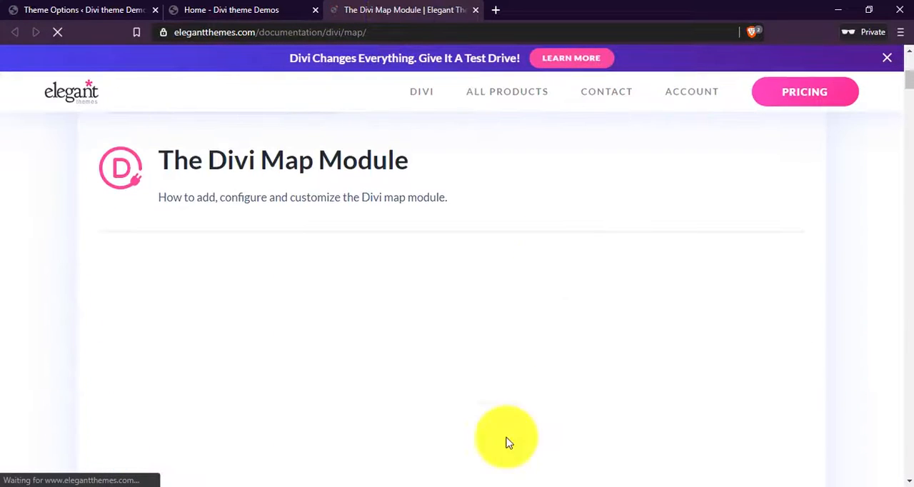
scroll(506, 443, "down", 5)
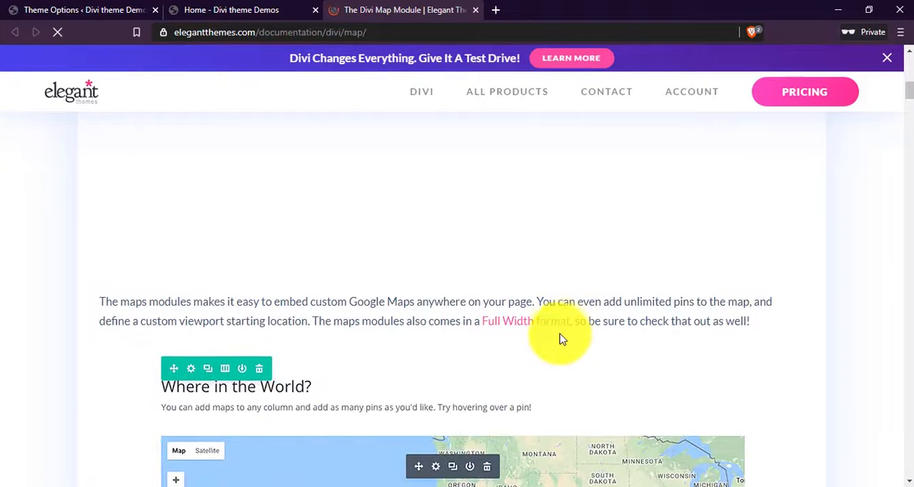
scroll(562, 340, "down", 1)
scroll(565, 360, "up", 5)
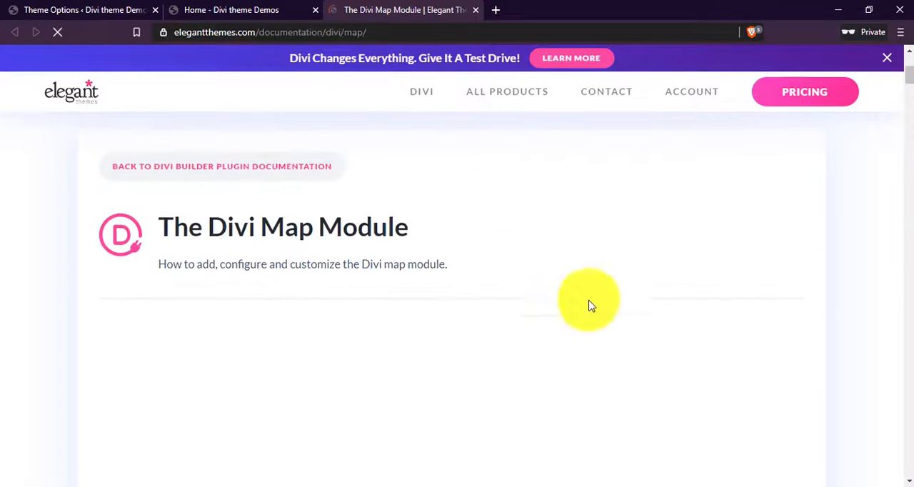
scroll(586, 315, "down", 10)
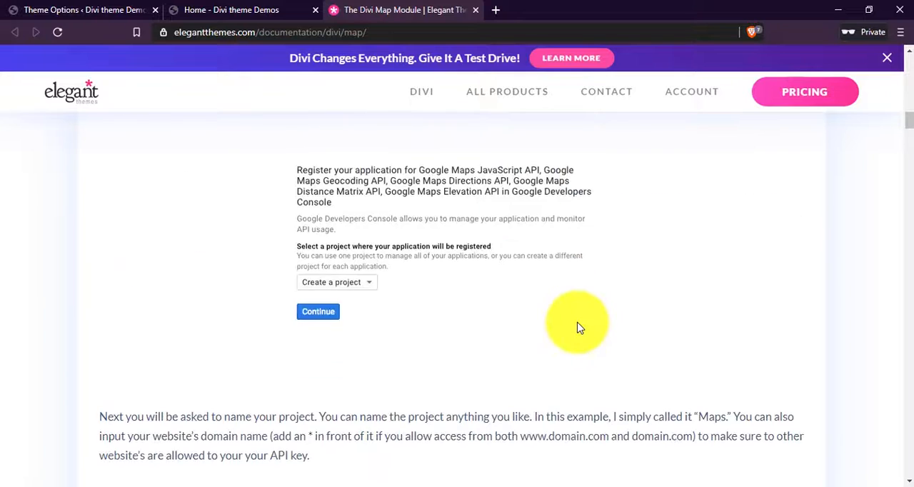
scroll(578, 326, "up", 3)
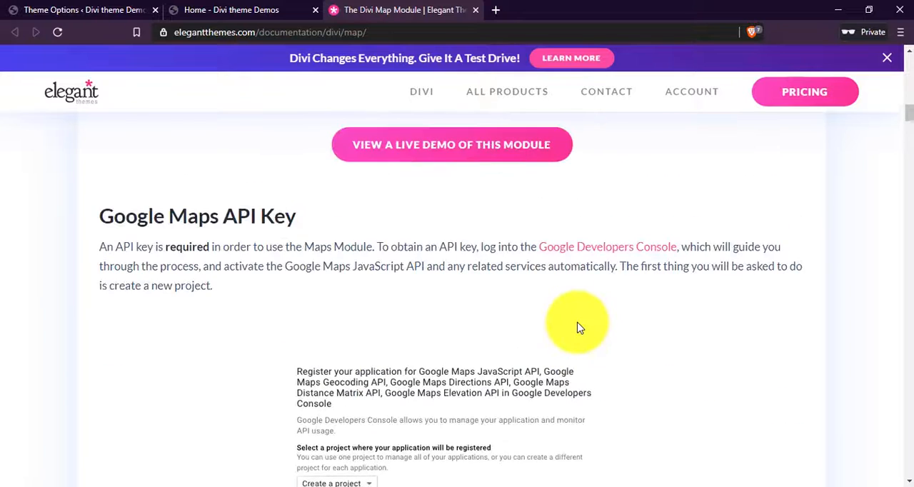
left_click(657, 256)
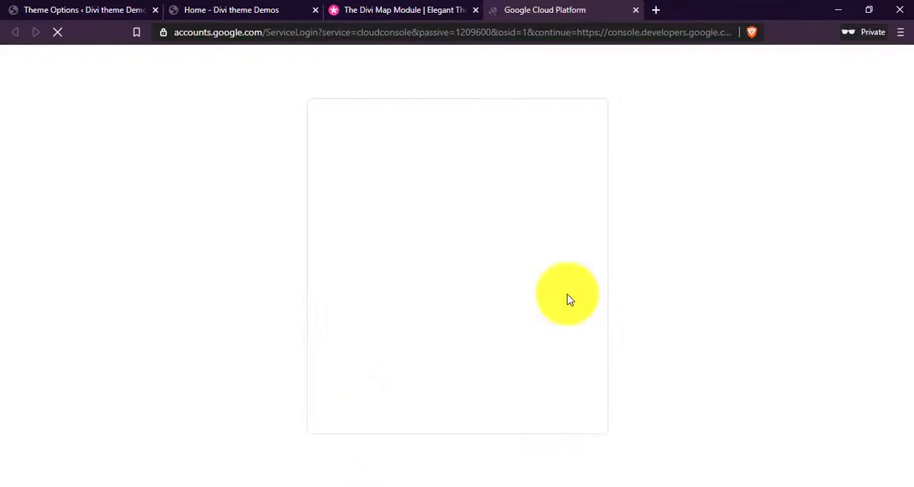
left_click(481, 255)
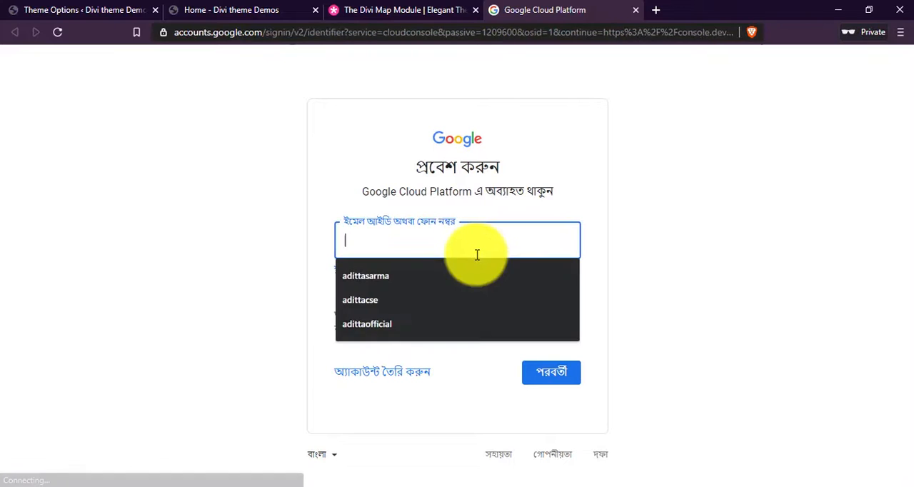
left_click(414, 303)
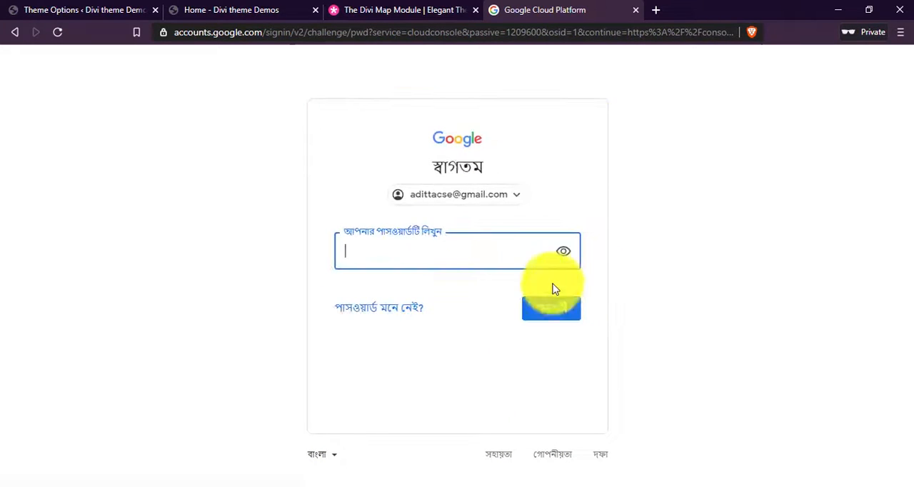
left_click(14, 33)
double_click(374, 242)
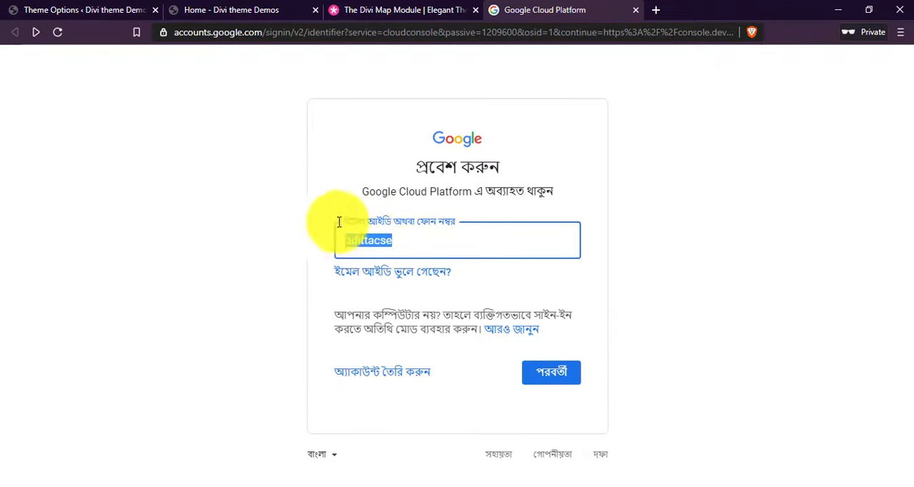
key("BackSpace")
Sign in to Google Cloud Platform with the account e-mail ID and the account password.
left_click(435, 249)
left_click(417, 277)
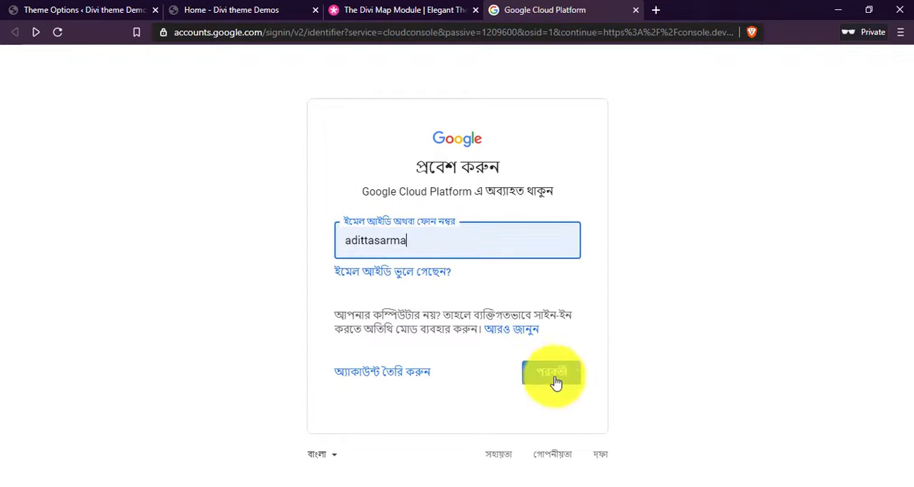
left_click(565, 381)
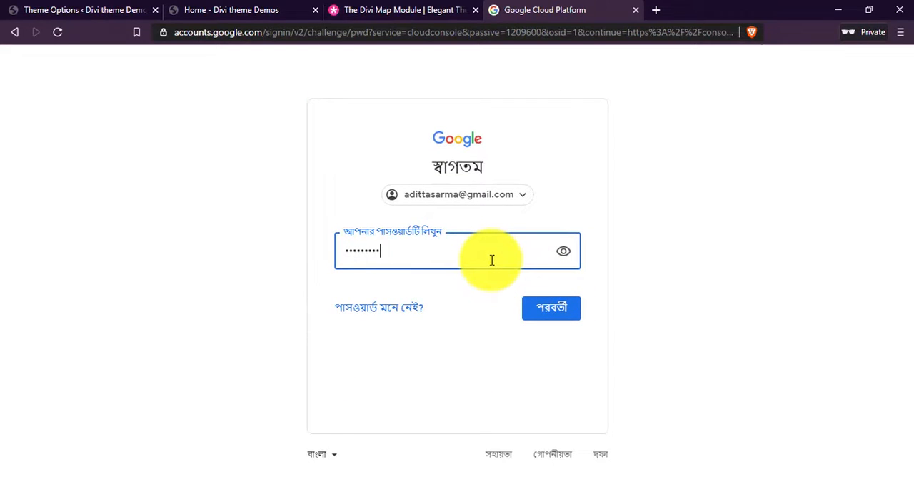
left_click(576, 310)
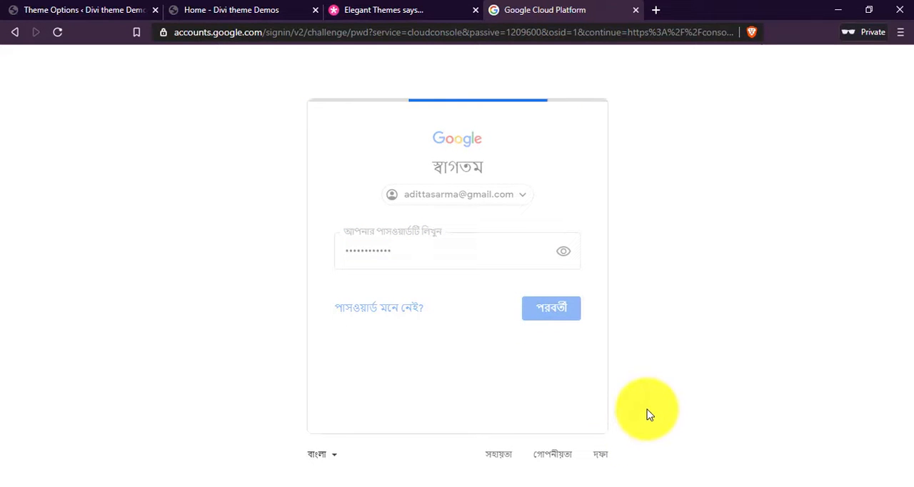
Register the Maps APIs under a new project and create an API key named "Divi theme demo API key" with application restrictions set to None.
scroll(605, 398, "down", 2)
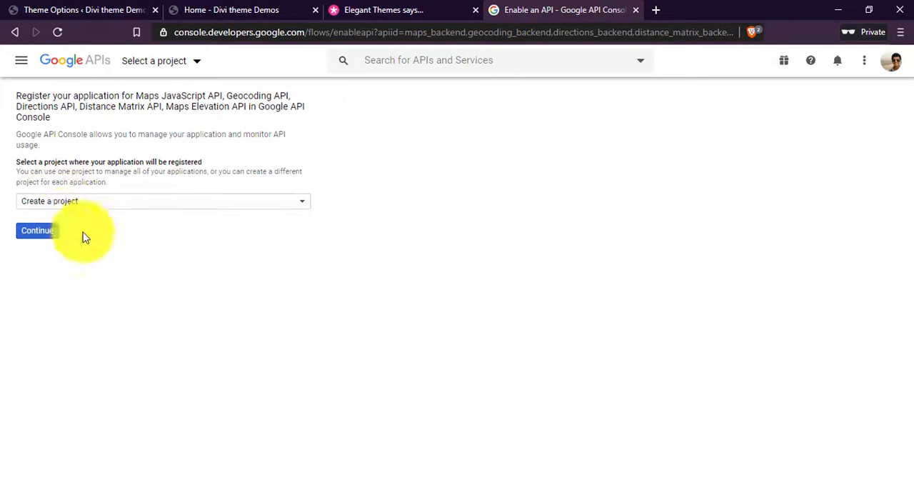
left_click(49, 233)
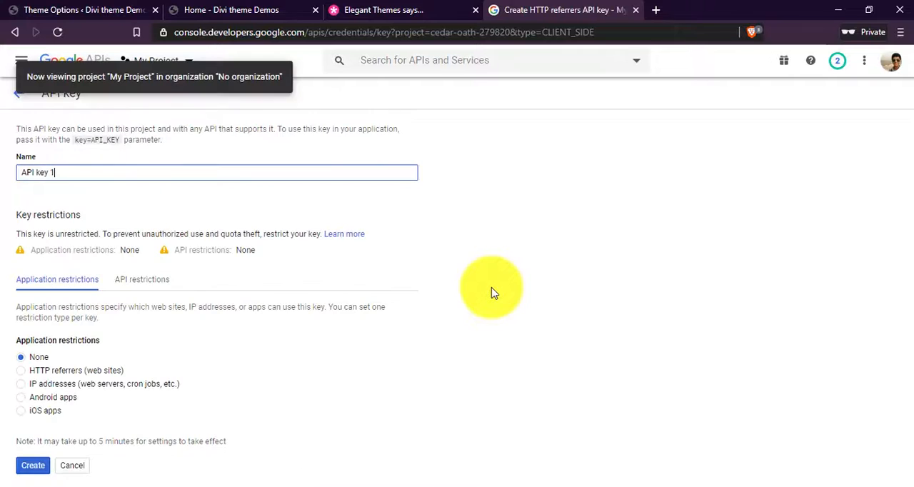
left_click_drag(64, 175, 15, 174)
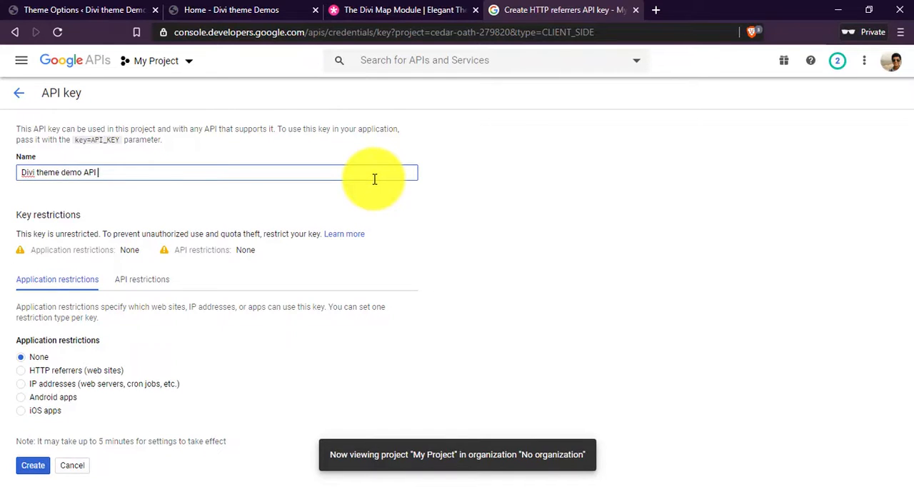
type("key")
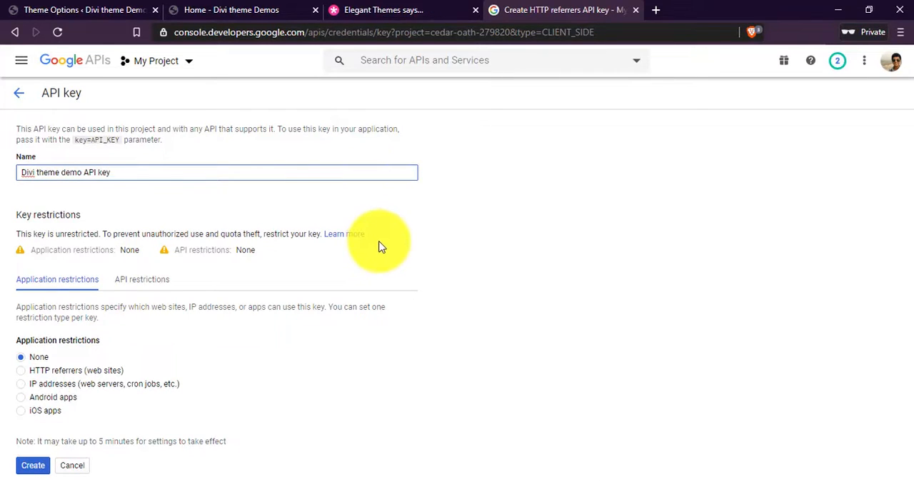
mouse_move(28, 344)
left_mouse_down()
mouse_move(81, 343)
mouse_move(32, 357)
left_mouse_up()
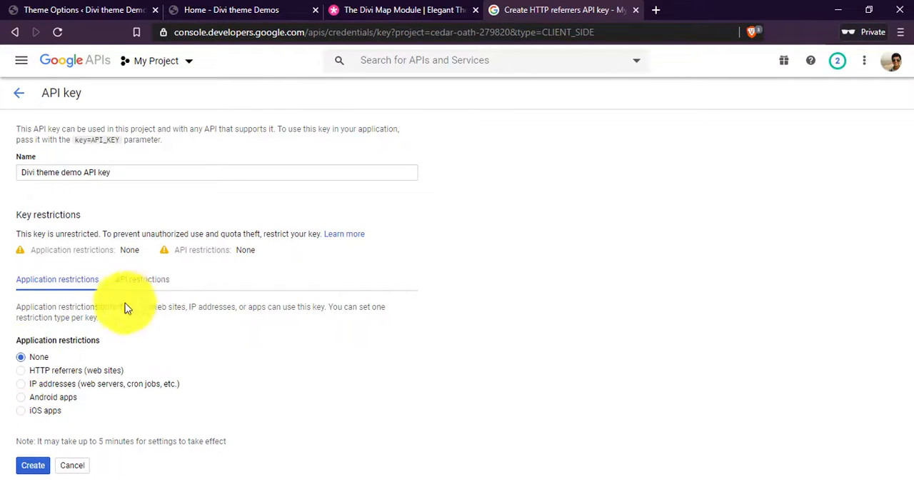
left_click(36, 466)
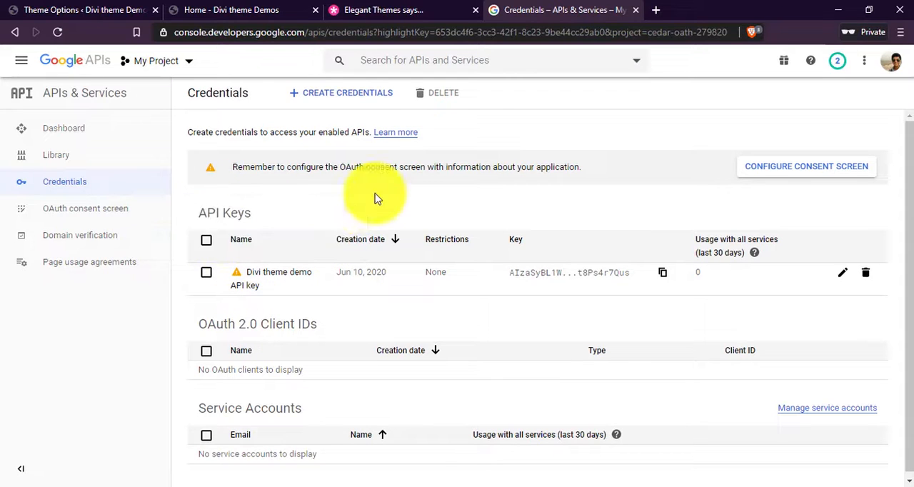
Review the API Keys, OAuth 2.0 Client IDs and Service Accounts sections of the Credentials page.
left_click_drag(199, 213, 244, 213)
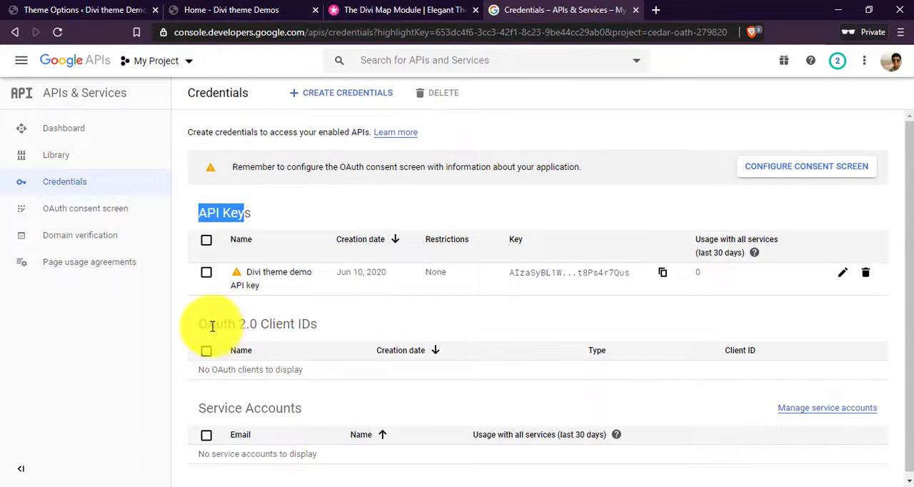
left_click_drag(199, 324, 279, 324)
left_click_drag(218, 408, 294, 409)
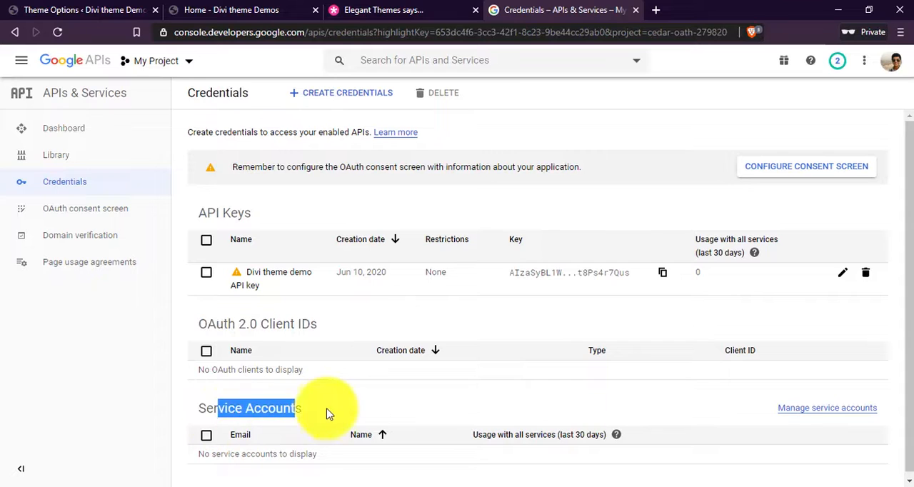
left_click(336, 409)
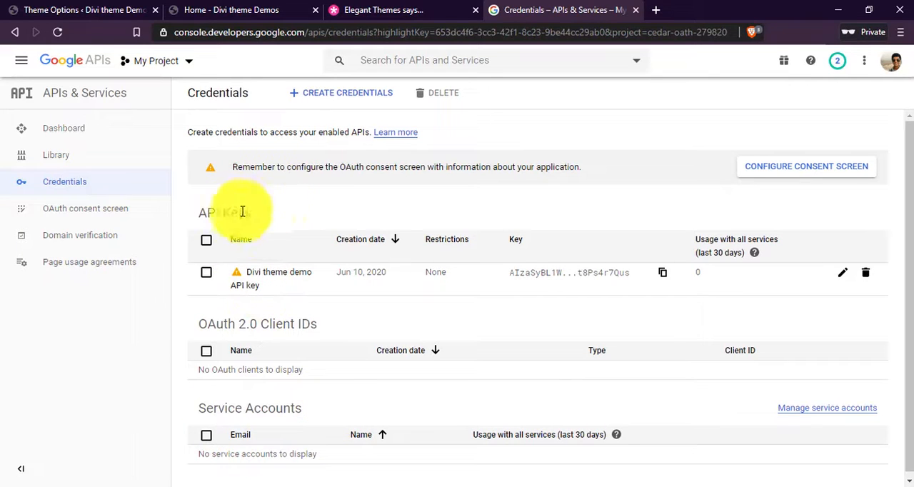
left_click_drag(199, 213, 243, 213)
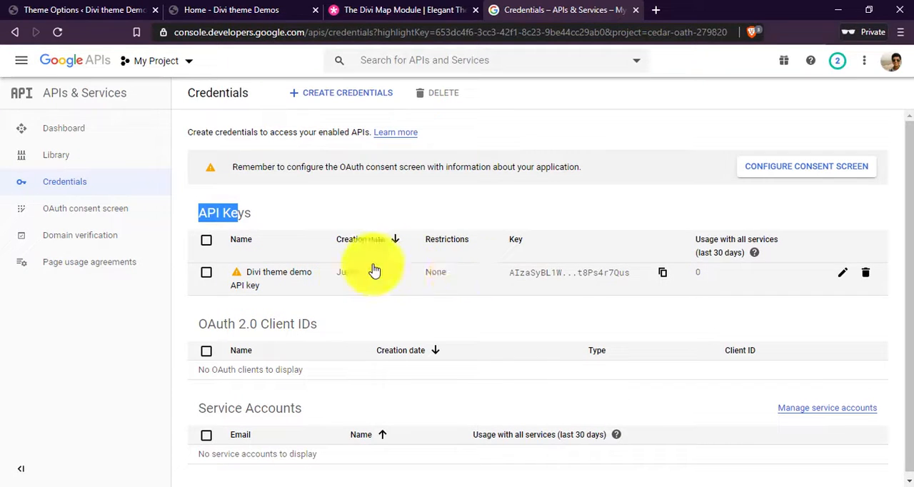
left_click(450, 312)
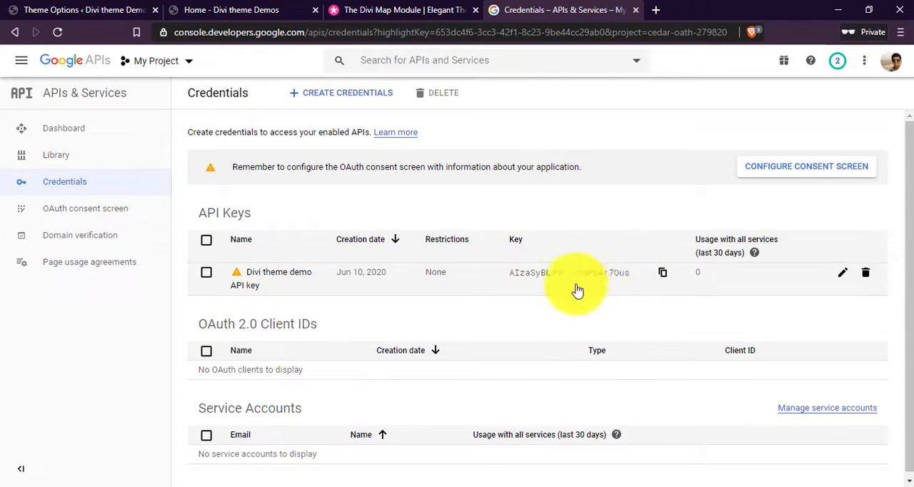
Copy the Divi theme demo API key from the credentials list and paste it into the Google API Key field in Theme Options.
left_click(664, 278)
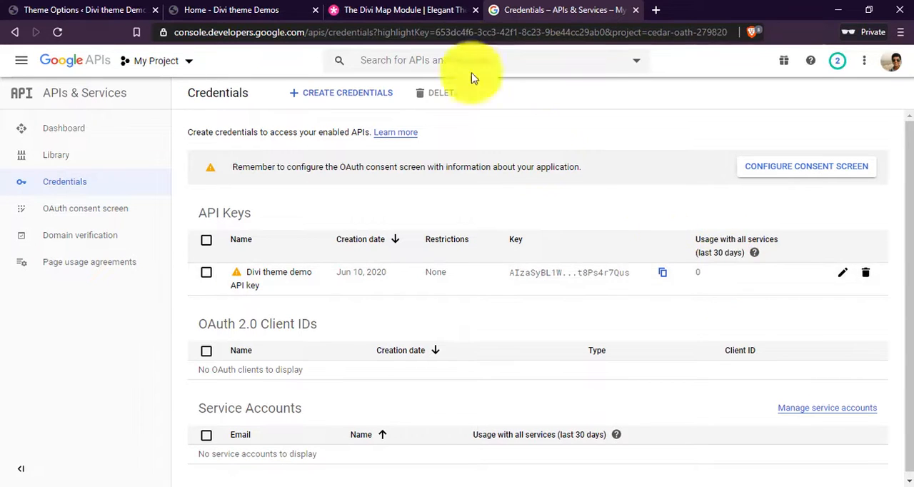
left_click(433, 10)
left_click(474, 10)
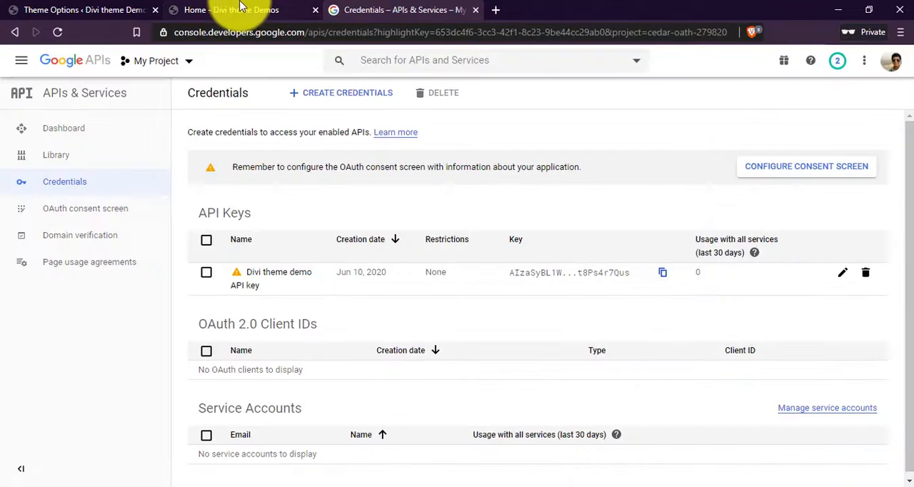
left_click(239, 9)
left_click(91, 10)
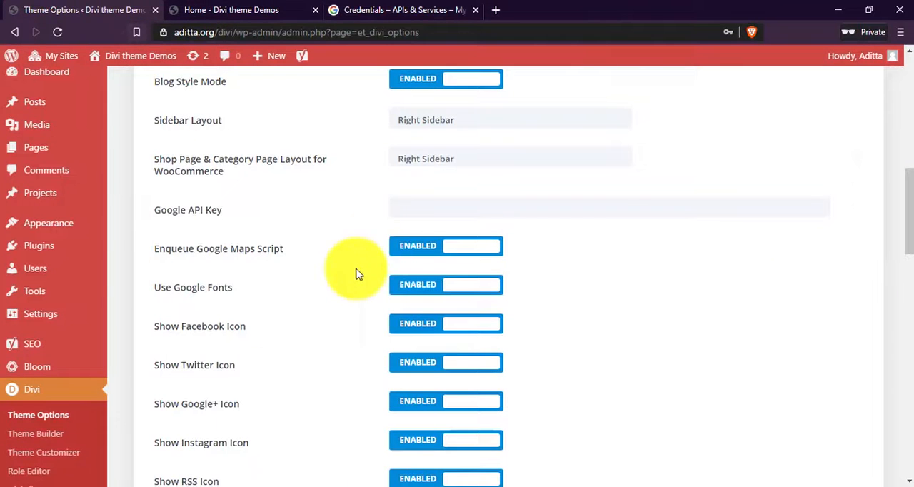
left_click(417, 208)
key("ctrl+v")
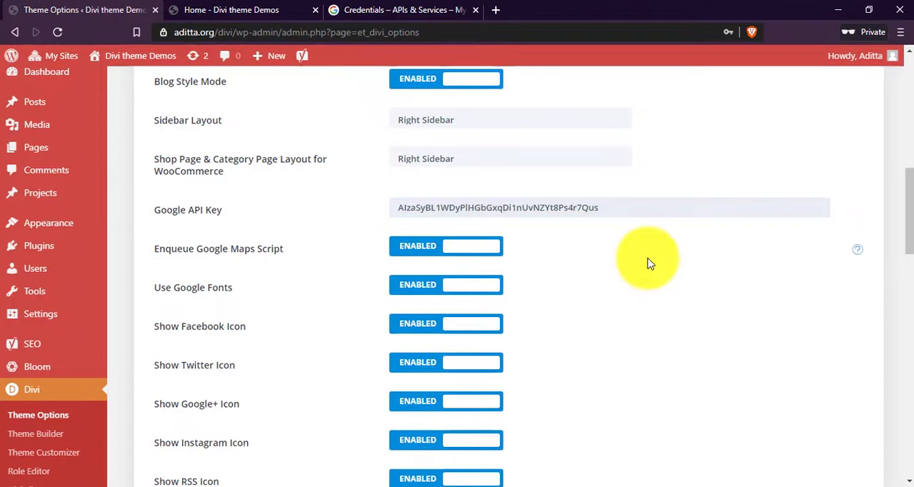
Close the Google APIs Credentials page and return to the Divi Theme Options page.
left_click(393, 10)
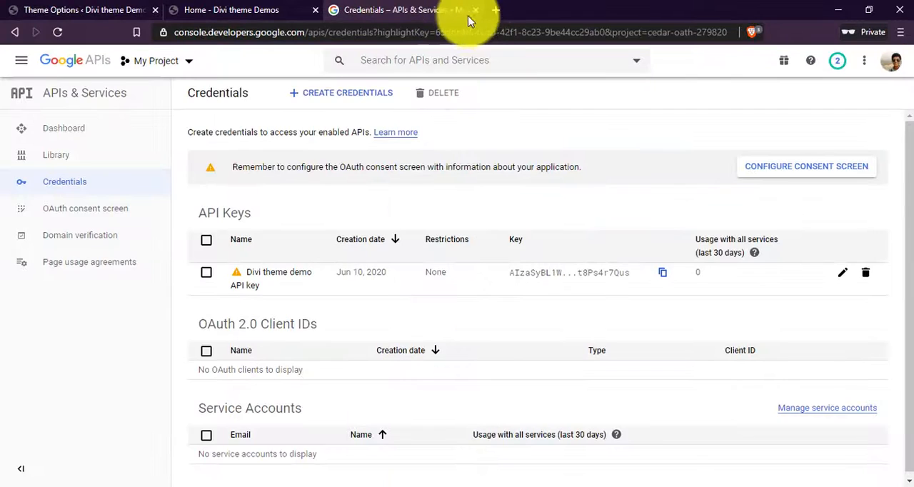
left_click(476, 10)
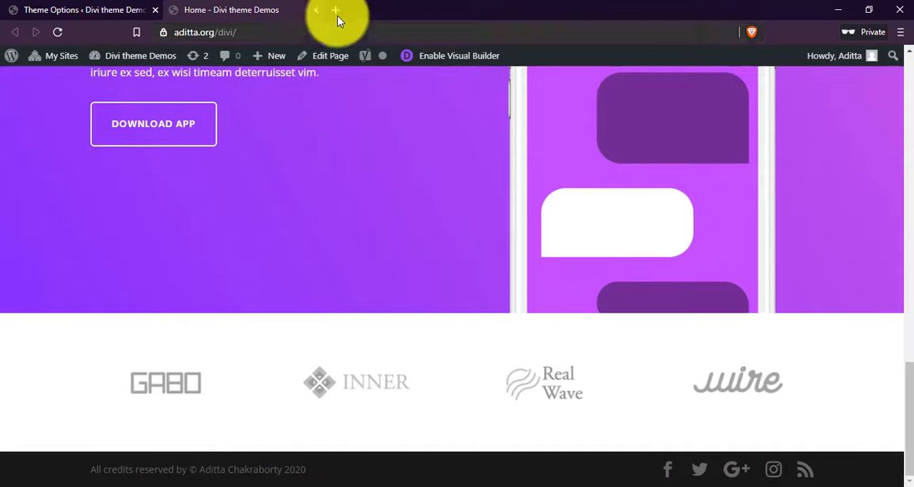
left_click(65, 8)
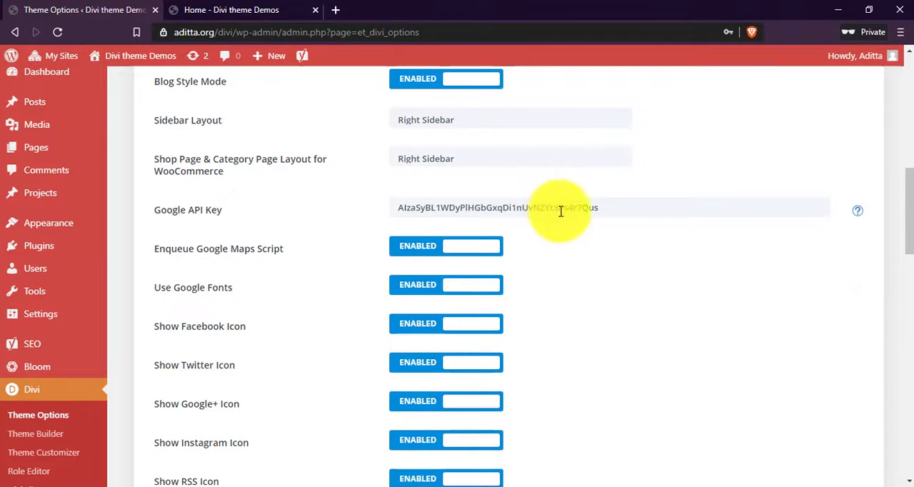
Compare the Facebook, Twitter, Google+, Instagram and RSS icon options with the social icons in the home page footer.
scroll(571, 255, "down", 1)
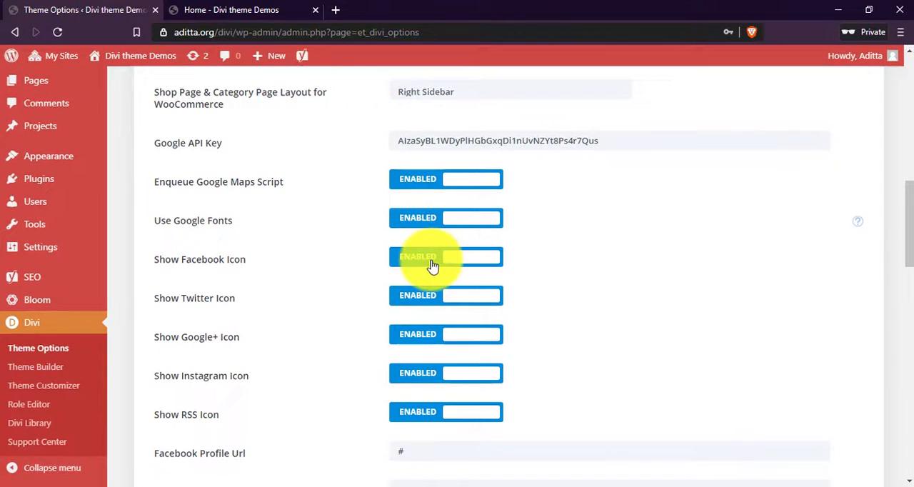
scroll(433, 268, "down", 1)
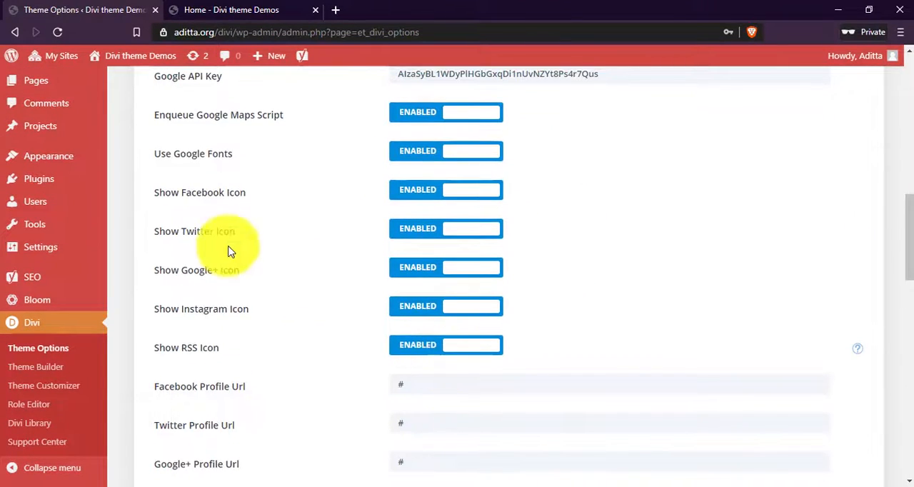
scroll(228, 252, "down", 1)
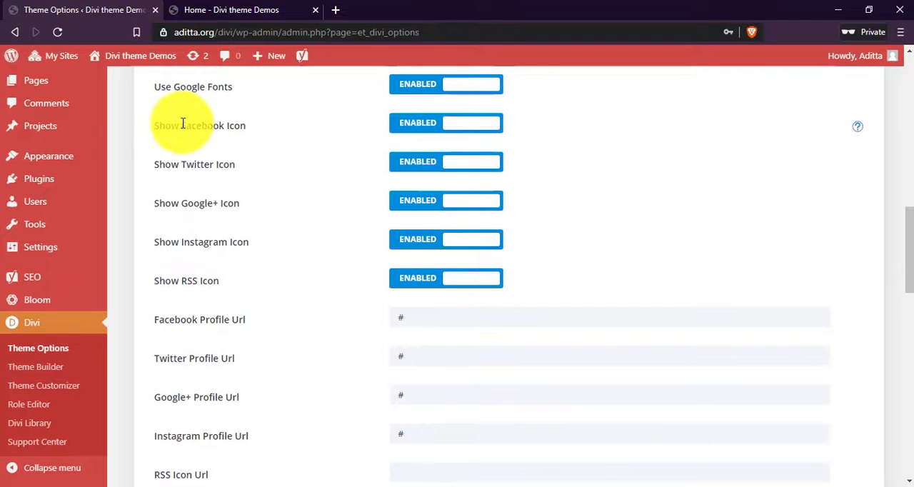
left_click(282, 8)
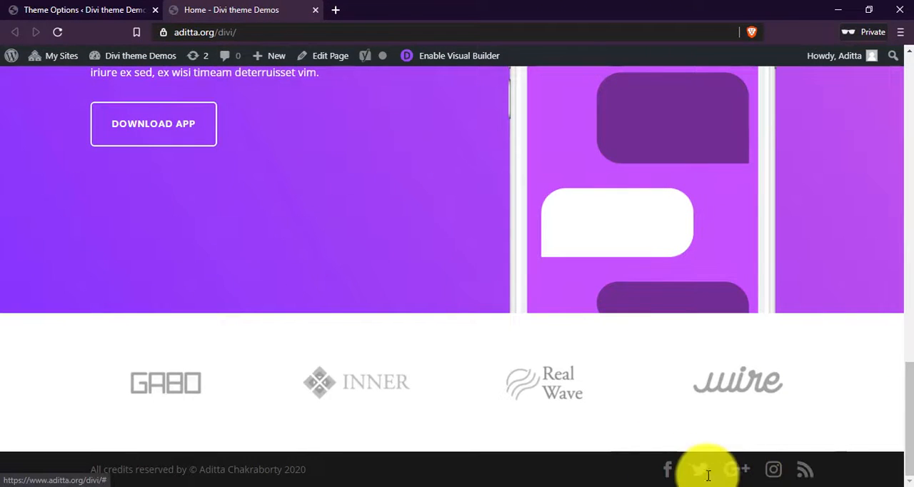
left_click(115, 10)
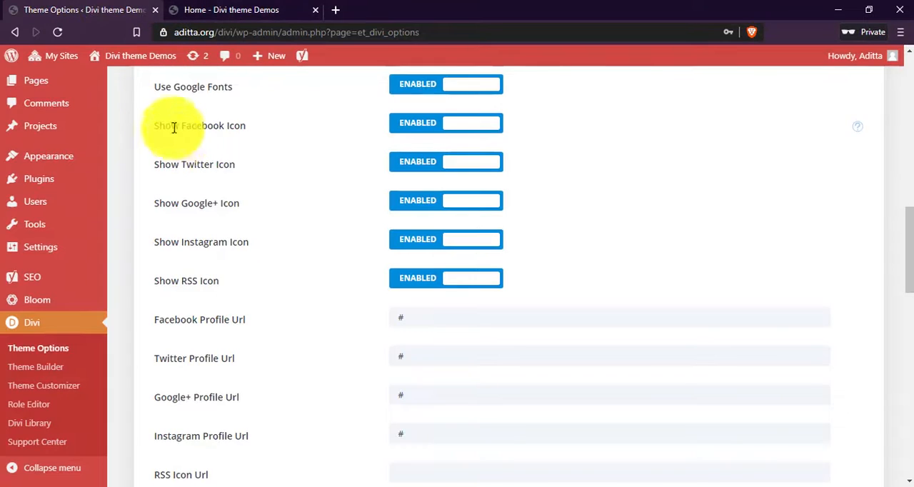
left_click_drag(194, 162, 218, 169)
left_click_drag(203, 241, 231, 247)
left_click_drag(166, 286, 240, 288)
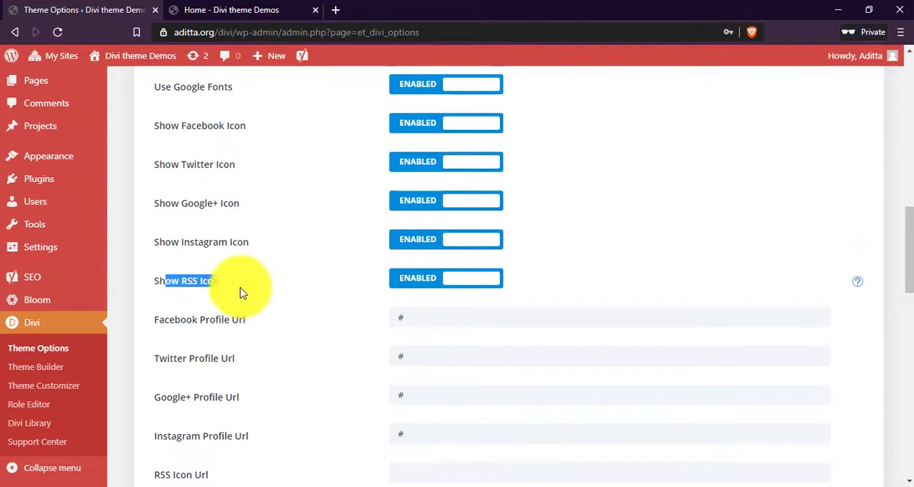
left_click(265, 10)
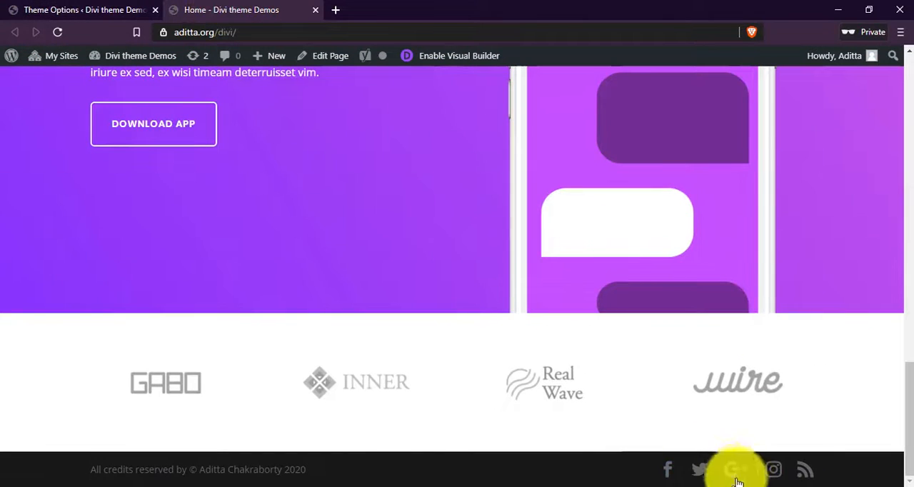
left_click(75, 9)
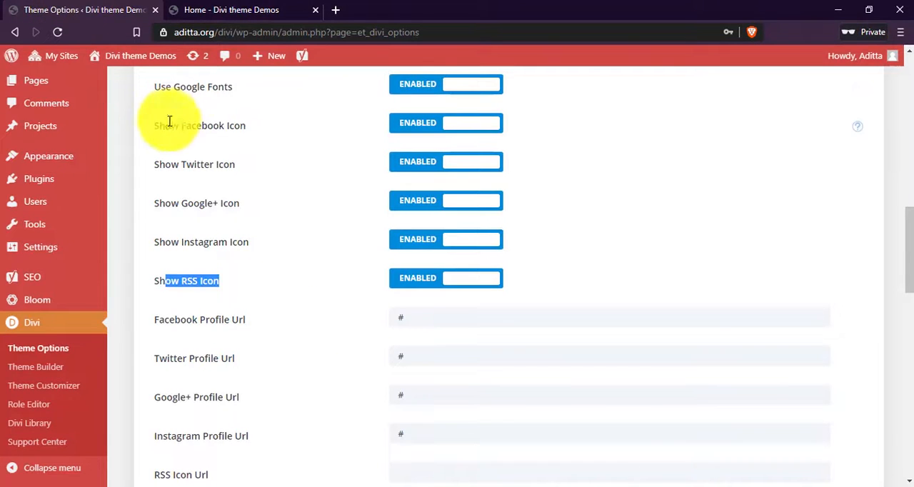
left_click_drag(169, 121, 259, 291)
left_click(258, 291)
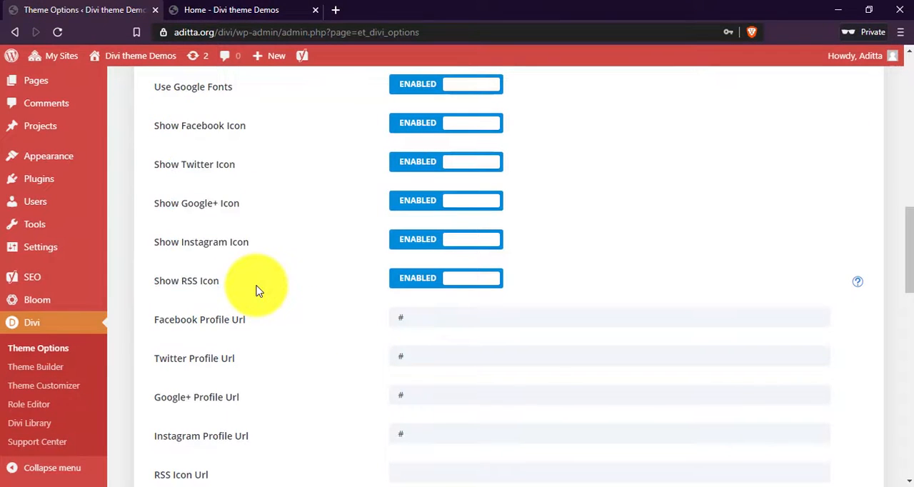
left_click(243, 9)
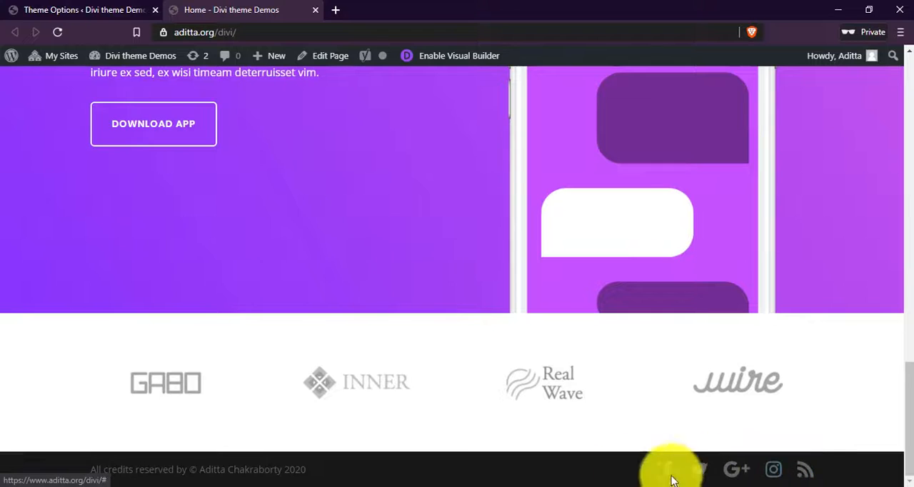
Disable the Show RSS Icon and Show Google+ Icon options in Theme Options and save the changes.
left_click(79, 10)
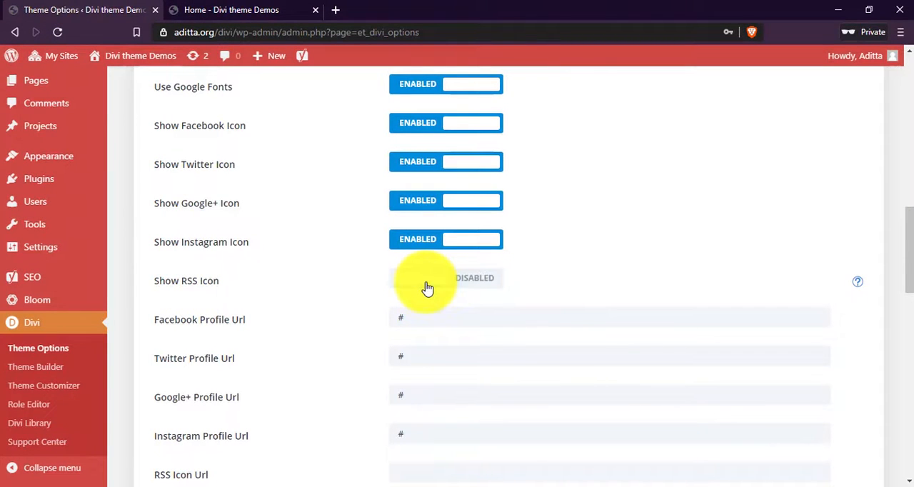
left_click_drag(173, 202, 231, 214)
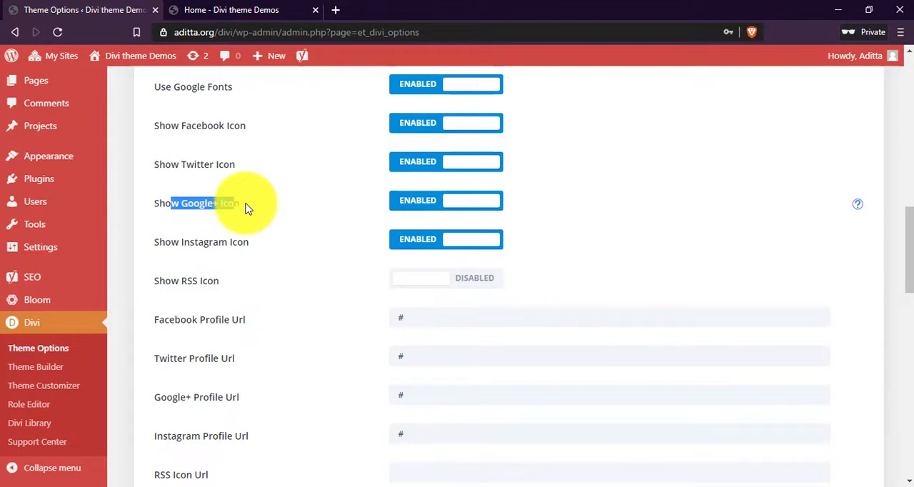
left_click(421, 207)
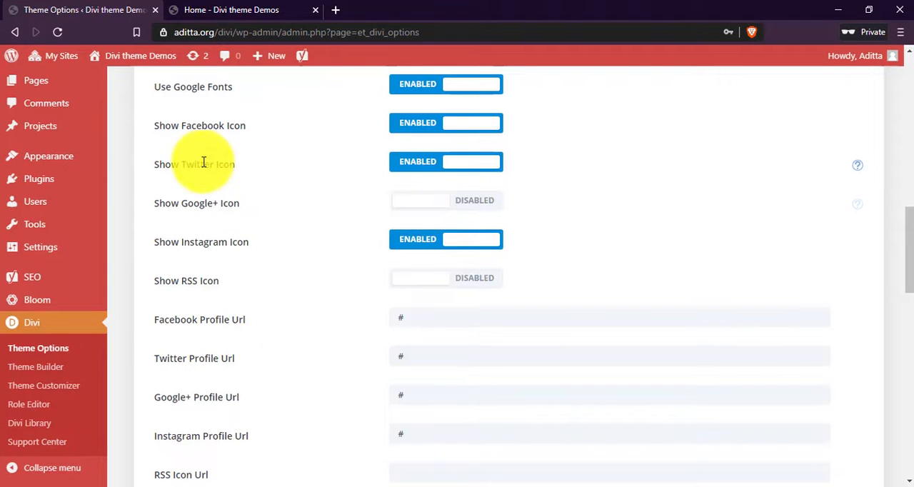
left_click(232, 10)
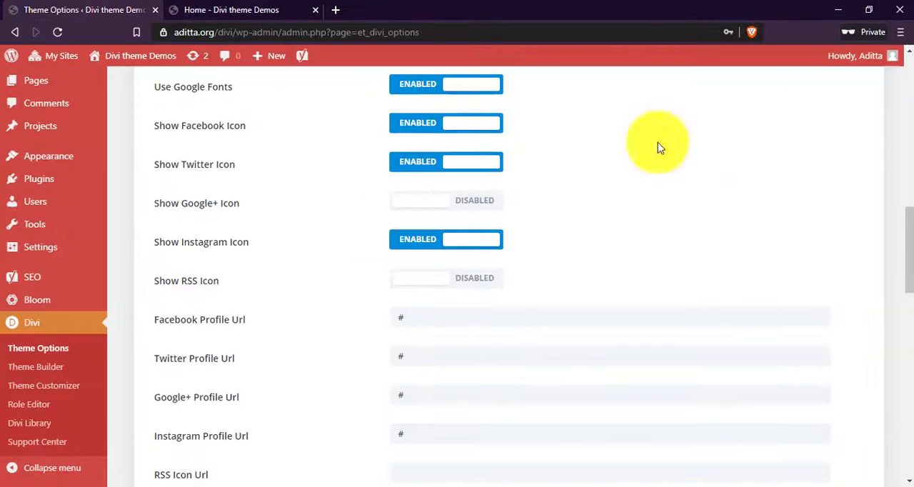
left_click(64, 10)
left_click_drag(909, 250, 281, 460)
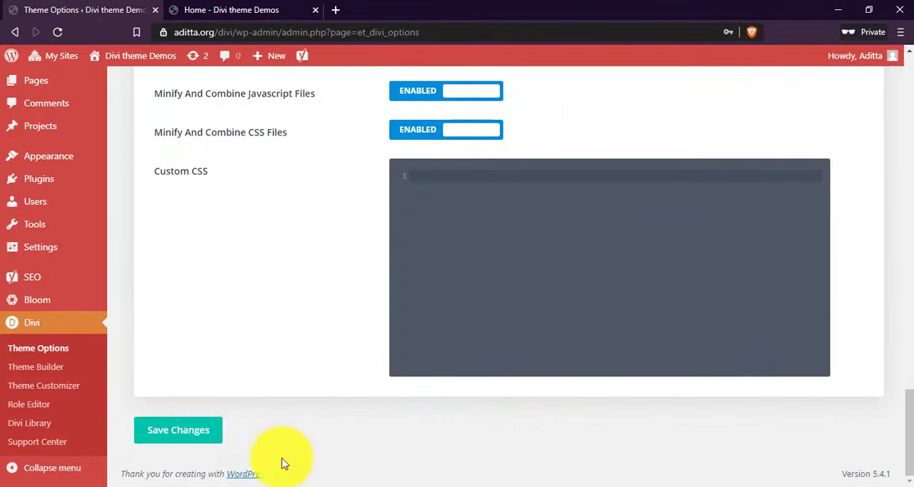
left_click(188, 441)
Reload the site's home page to check the footer's social icons, and return to Theme Options.
left_click(247, 8)
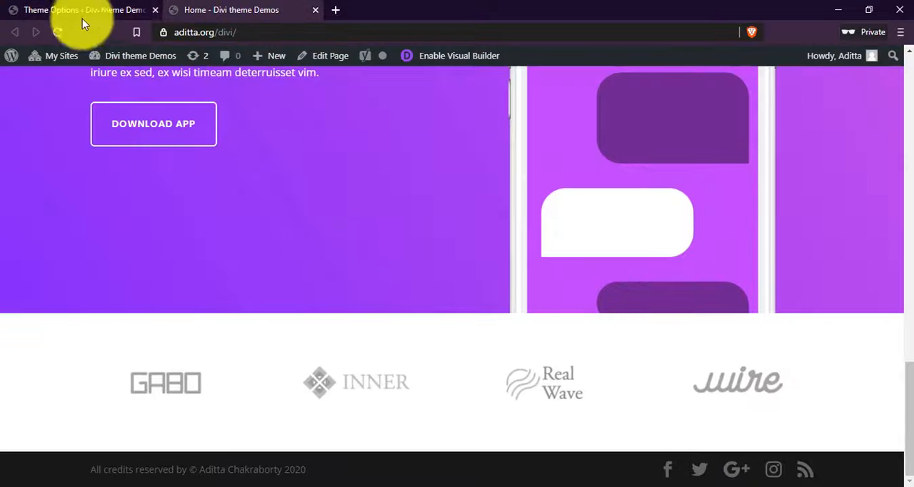
left_click(58, 36)
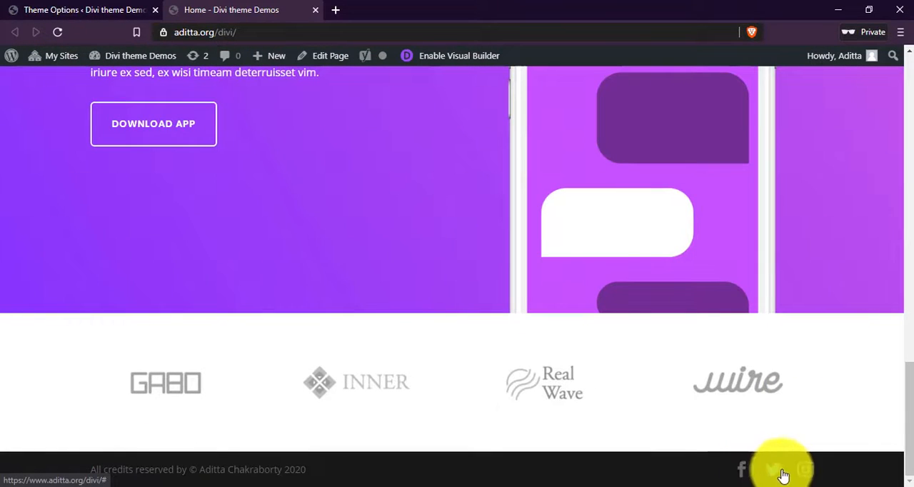
left_click(84, 9)
Review the Facebook, Twitter, Google+ and Instagram Profile Url fields and the RSS Icon Url field.
scroll(375, 265, "up", 10)
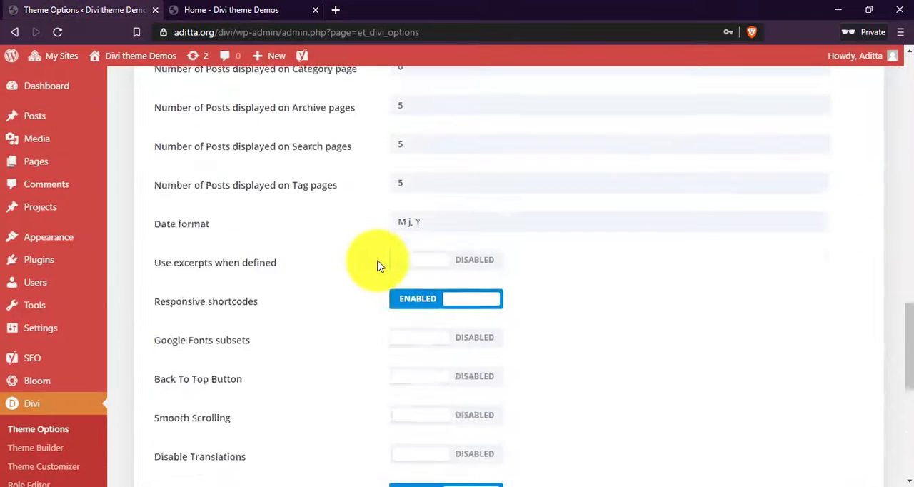
scroll(379, 265, "up", 10)
scroll(380, 266, "down", 3)
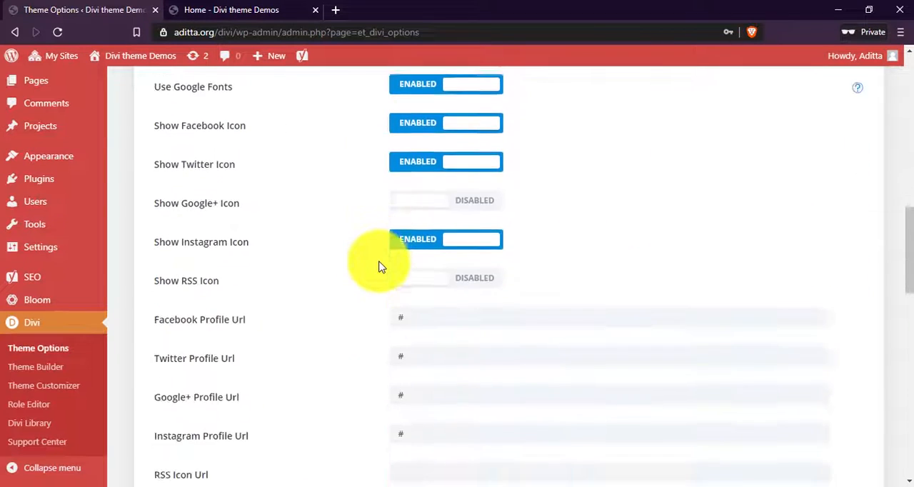
scroll(380, 264, "down", 2)
scroll(231, 159, "down", 1)
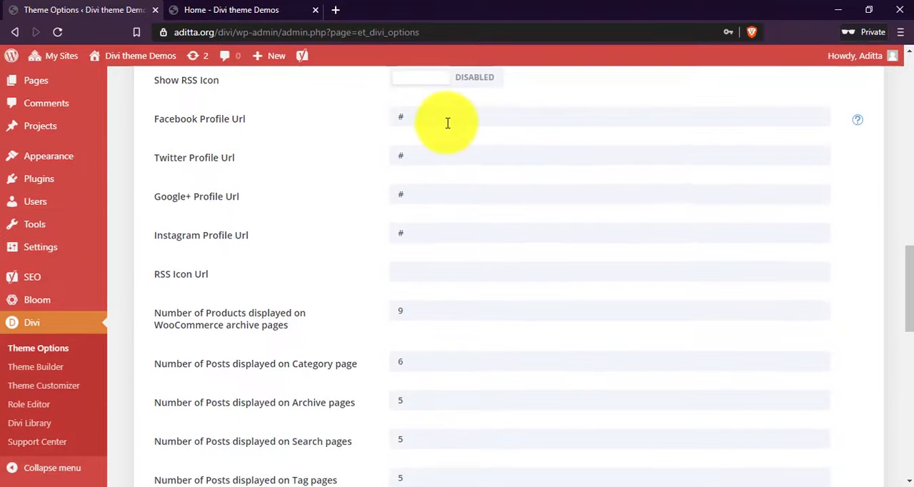
left_click_drag(448, 123, 340, 126)
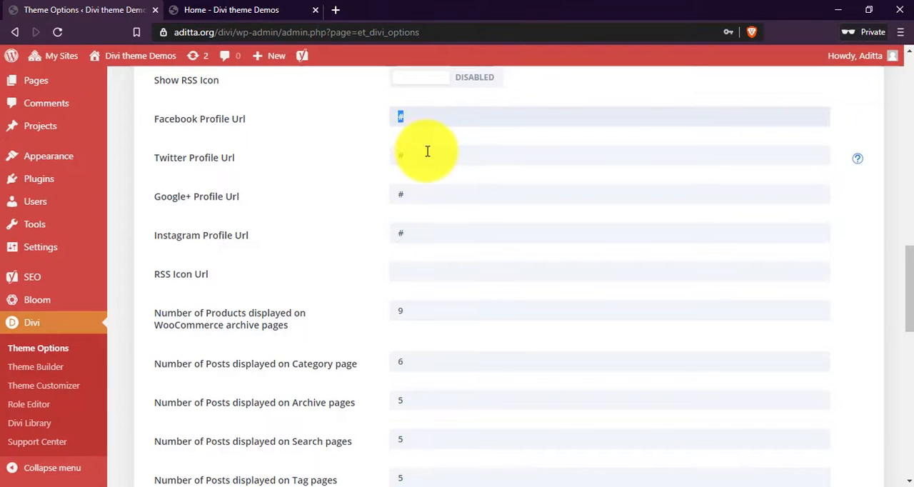
left_click(429, 200)
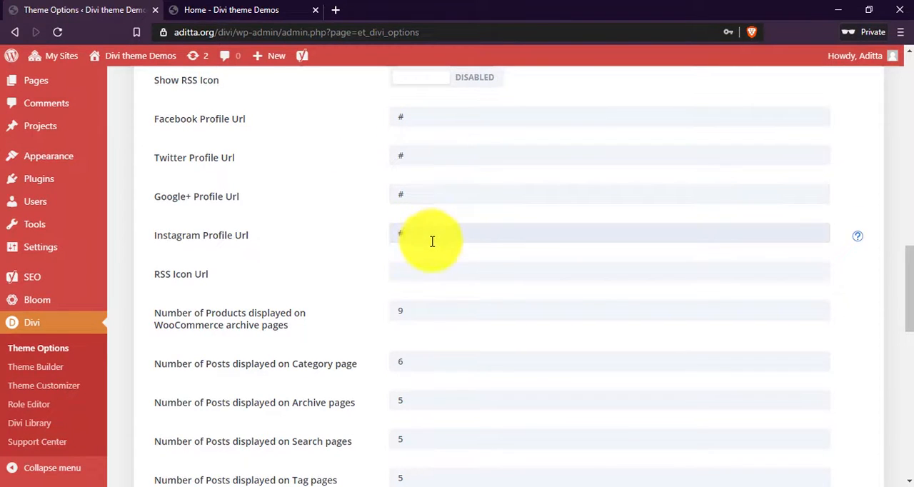
scroll(433, 297, "down", 1)
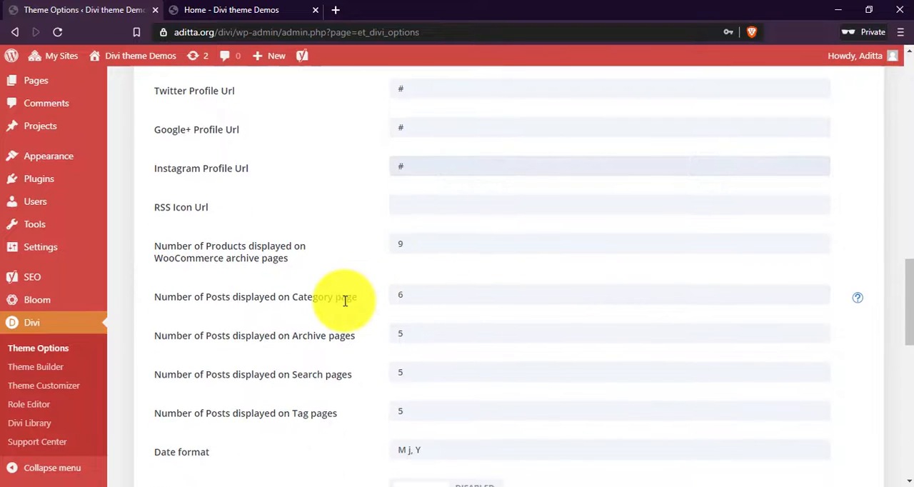
left_click(437, 207)
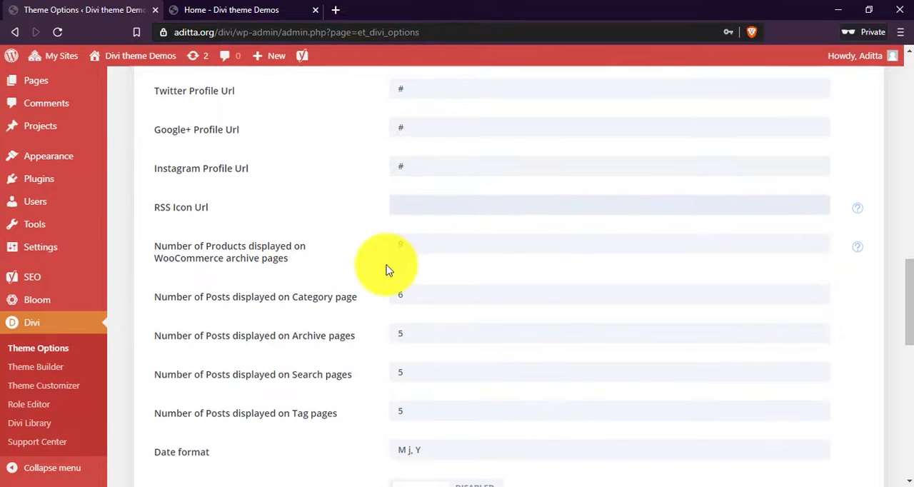
Set the number of products displayed on WooCommerce archive pages to 20.
scroll(386, 270, "down", 1)
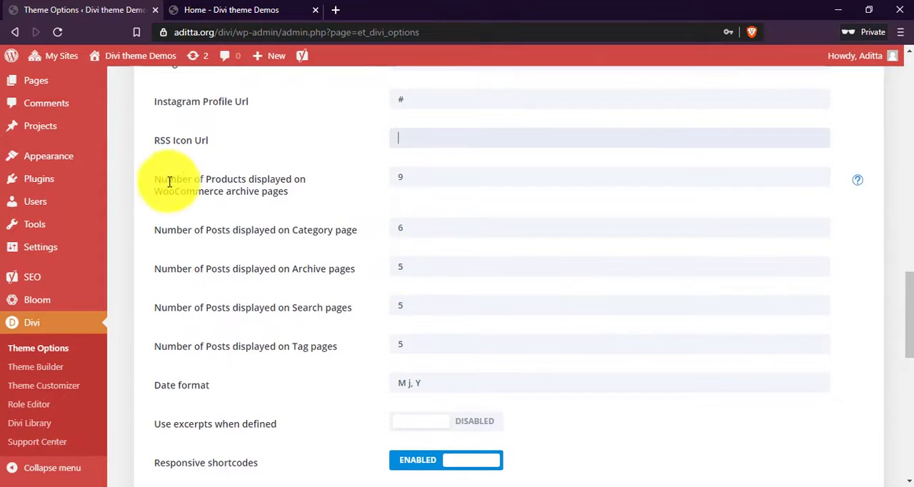
left_click_drag(165, 180, 287, 186)
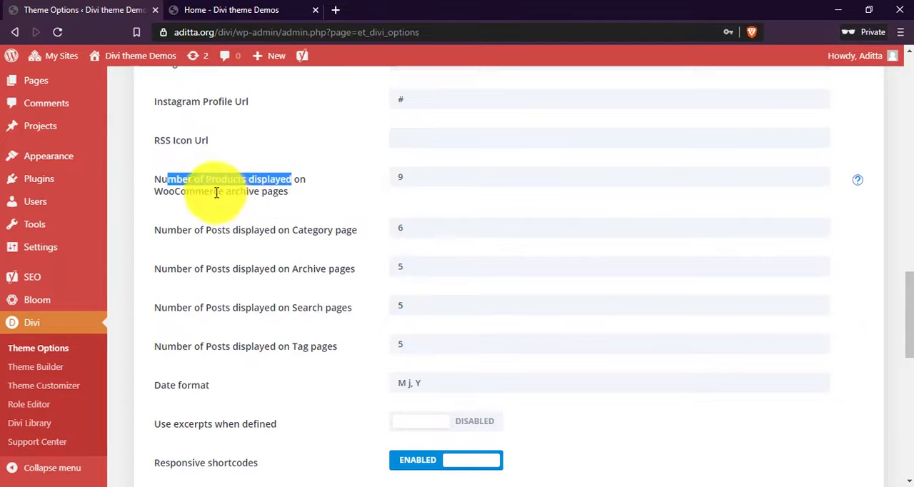
left_click_drag(220, 192, 280, 196)
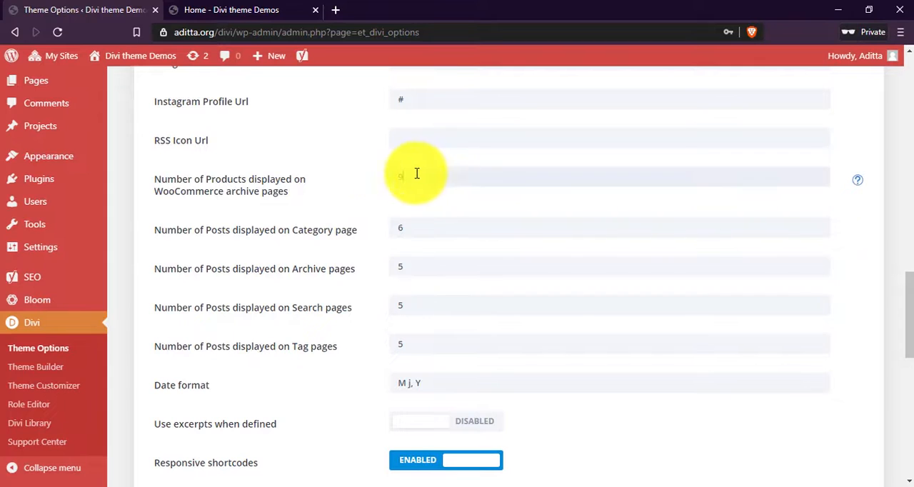
left_click_drag(417, 173, 284, 175)
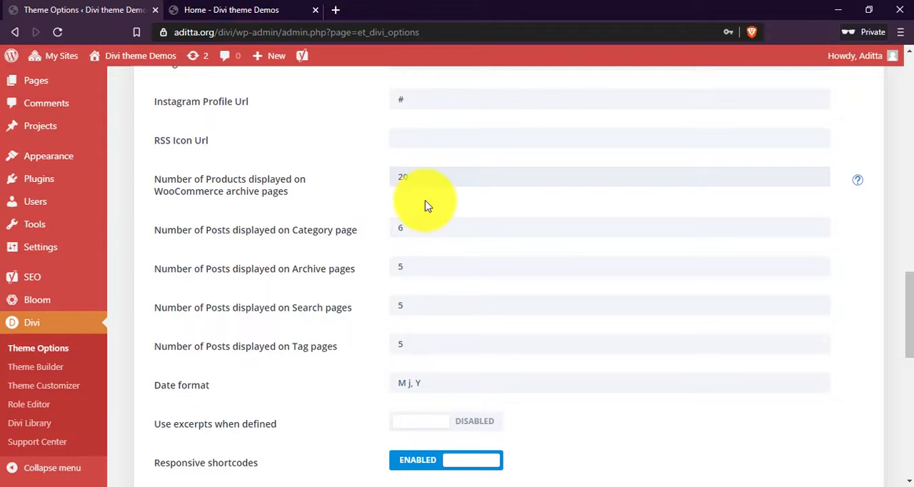
Set the number of posts displayed on the Category page to 20.
scroll(425, 206, "down", 1)
left_click_drag(173, 170, 377, 290)
left_click(375, 287)
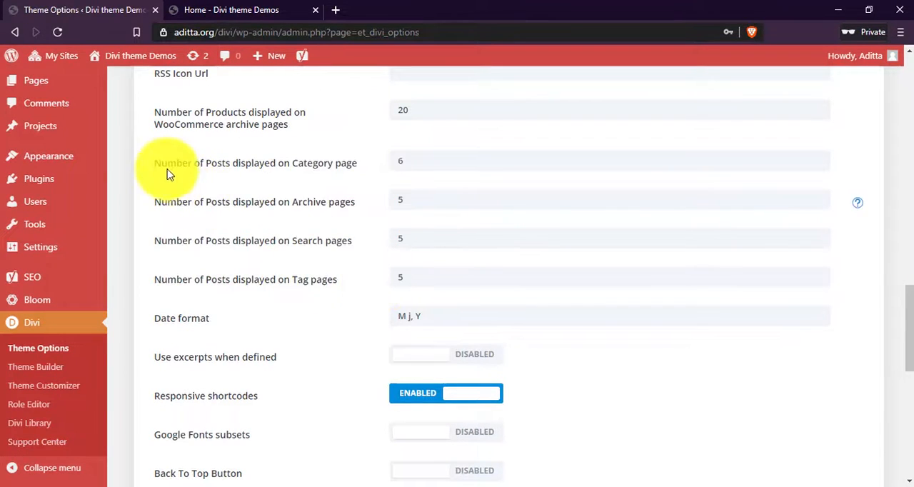
left_click_drag(175, 165, 348, 164)
left_click(285, 163)
left_click(453, 158)
left_click_drag(453, 158, 320, 162)
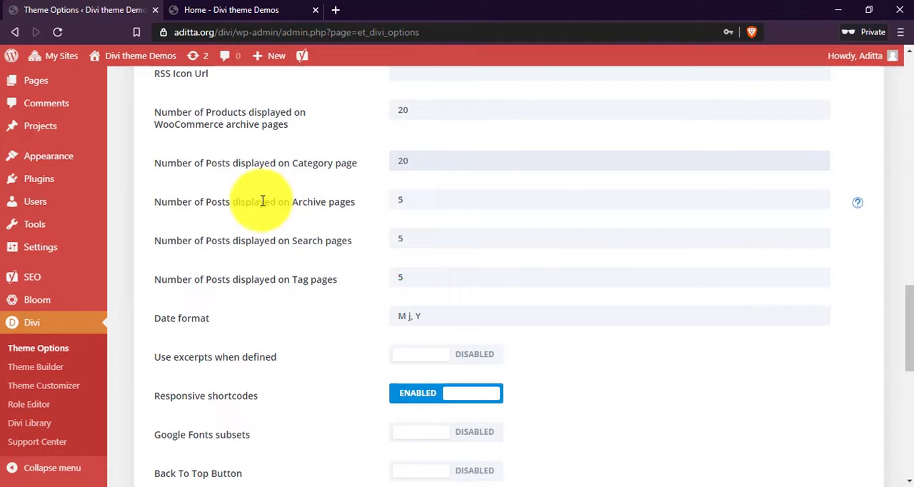
Set the number of posts displayed on Archive pages to 15.
left_click_drag(261, 202, 312, 212)
left_click(361, 213)
left_click_drag(437, 200, 316, 200)
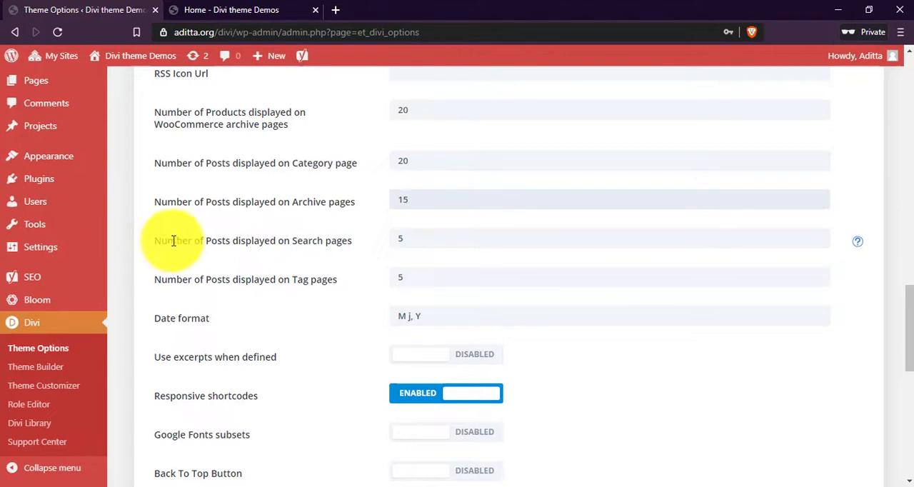
Set the number of posts displayed on Search pages to 50.
left_click_drag(176, 240, 337, 241)
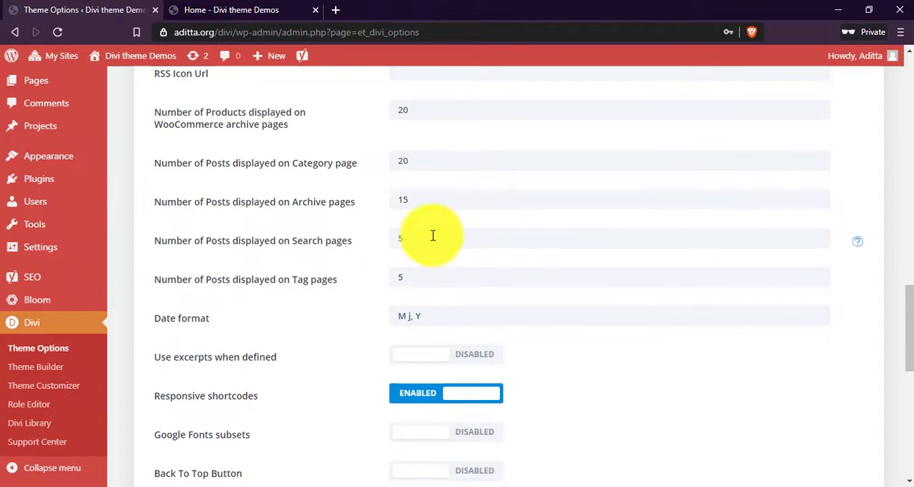
left_click_drag(433, 236, 287, 245)
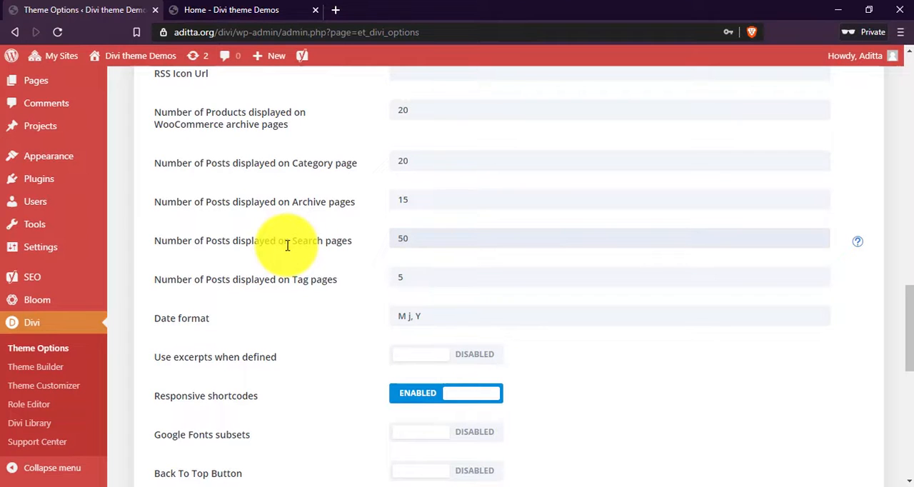
Set the number of posts displayed on Tag pages to 50 and the date format to "j M, Y".
left_click_drag(183, 280, 349, 279)
left_click(356, 284)
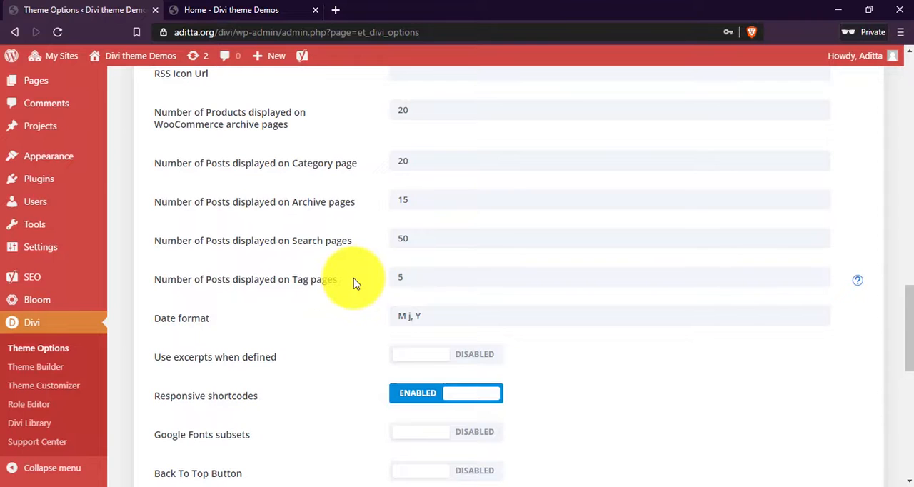
scroll(355, 284, "down", 1)
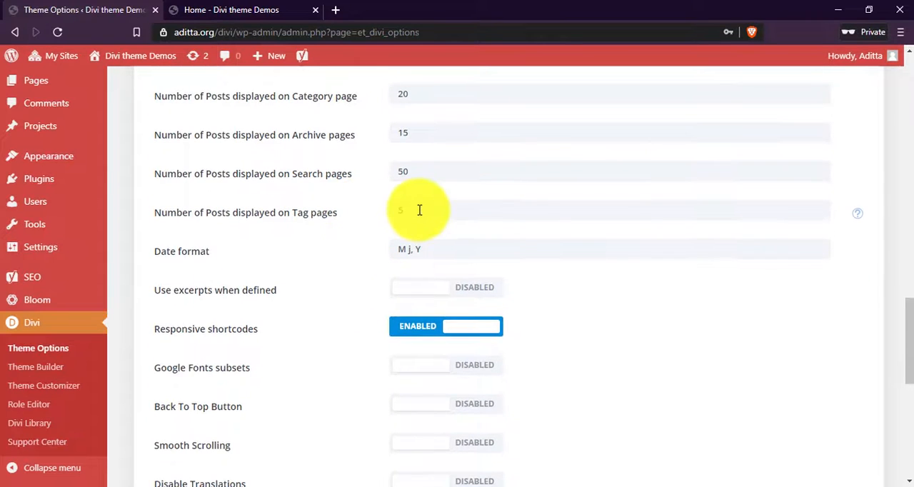
left_click_drag(419, 210, 339, 198)
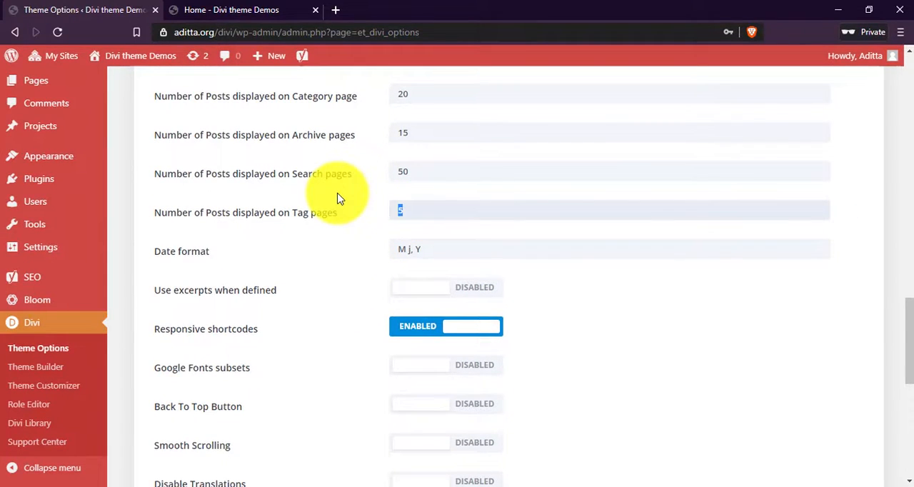
scroll(381, 253, "down", 1)
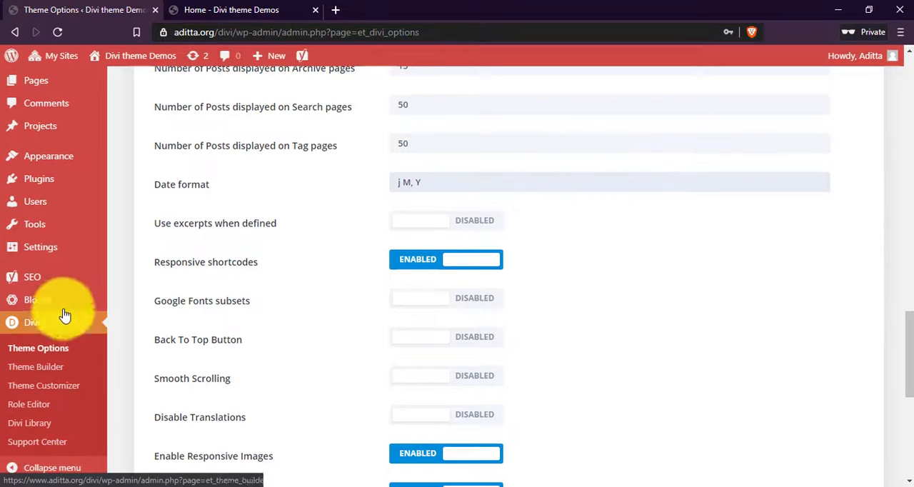
Open the WordPress General Settings page in a new browser tab and switch to it.
mouse_move(45, 245)
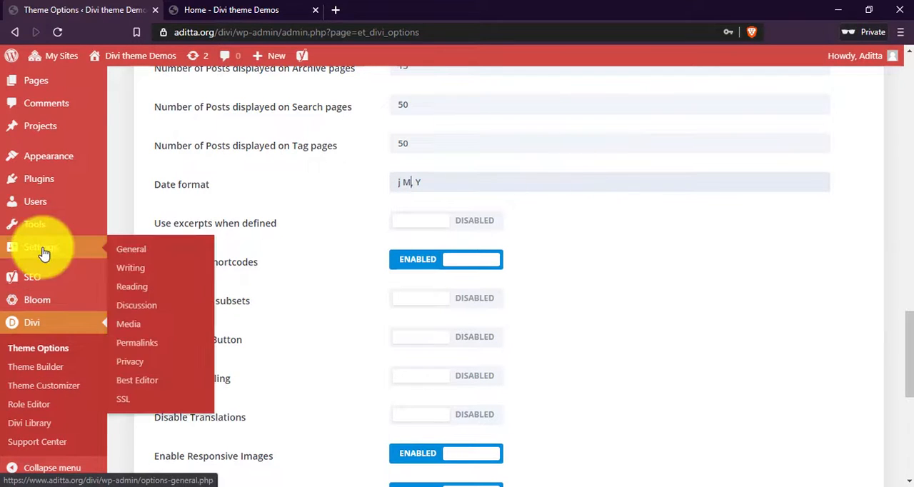
right_click(129, 258)
left_click(161, 262)
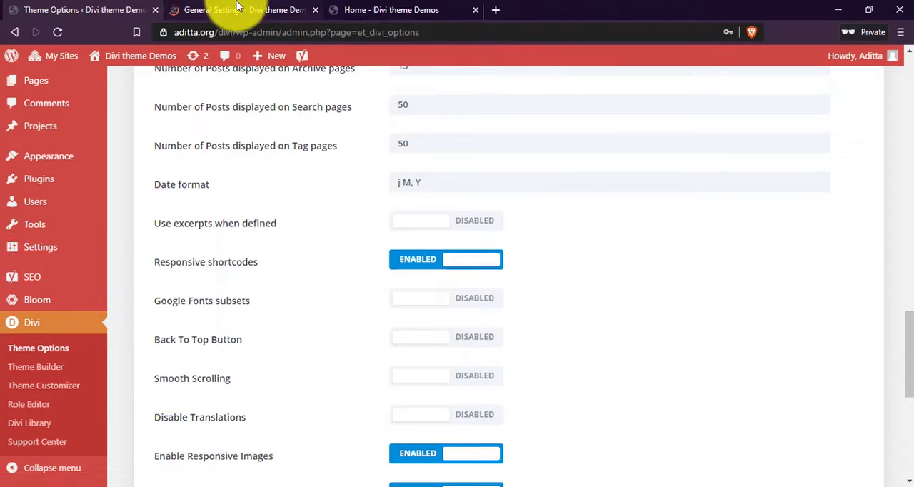
left_click(238, 9)
Set the site's custom date format to "j F, Y" and save the General Settings.
scroll(393, 347, "down", 3)
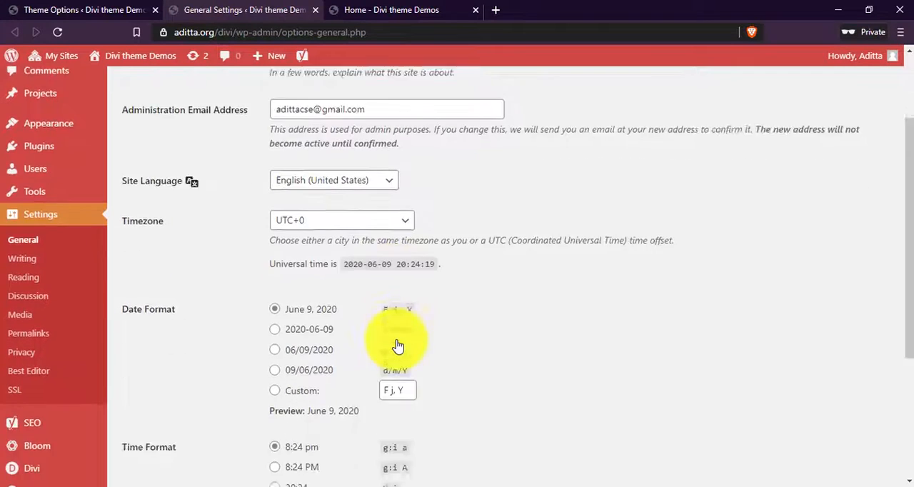
scroll(398, 347, "down", 3)
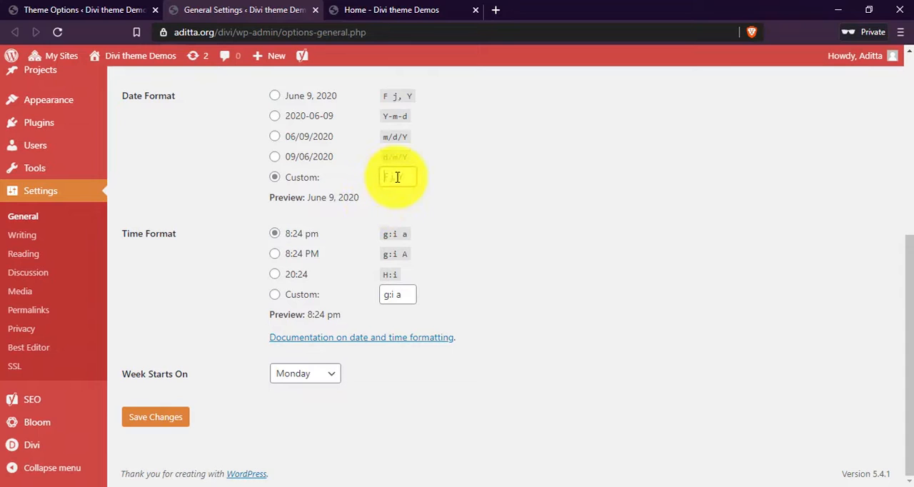
left_click(404, 176)
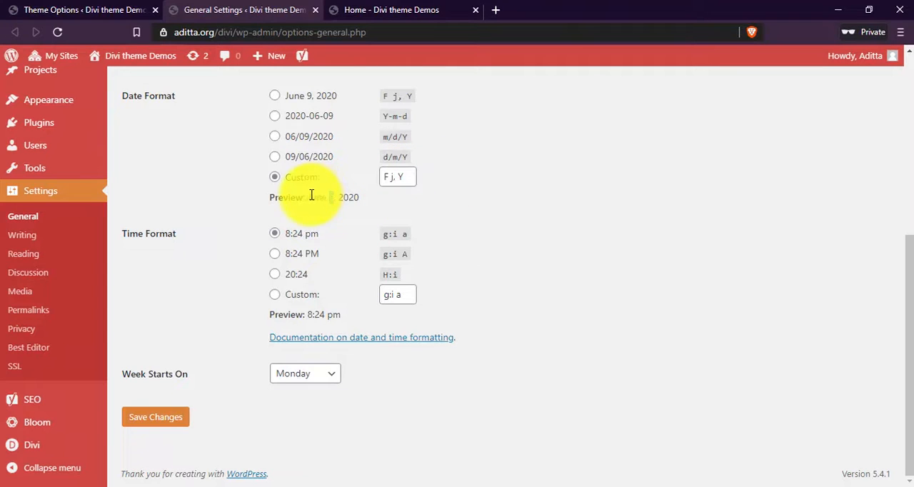
left_click(393, 176)
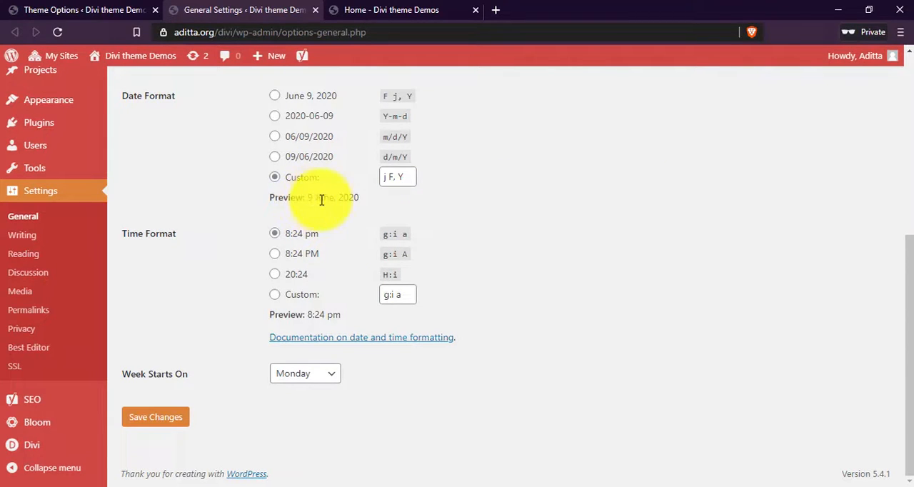
left_click(157, 420)
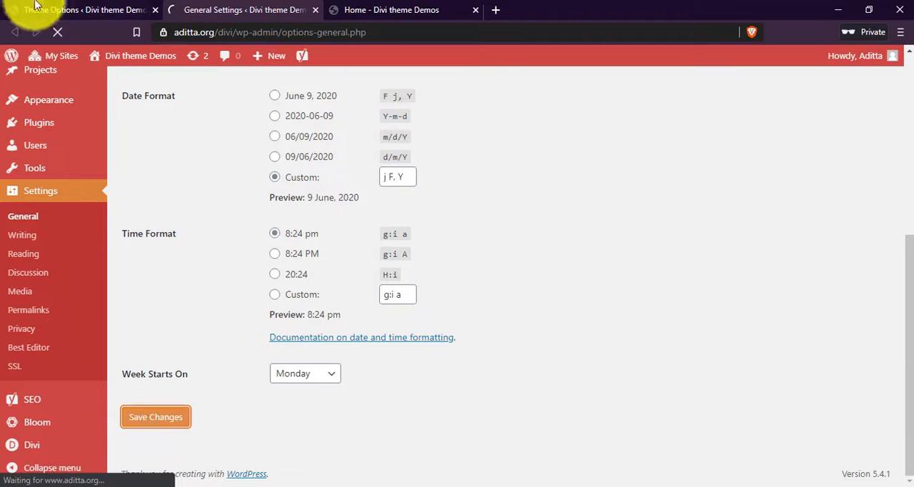
Compare the date formats in Theme Options and General Settings, and close the General Settings page.
left_click(126, 10)
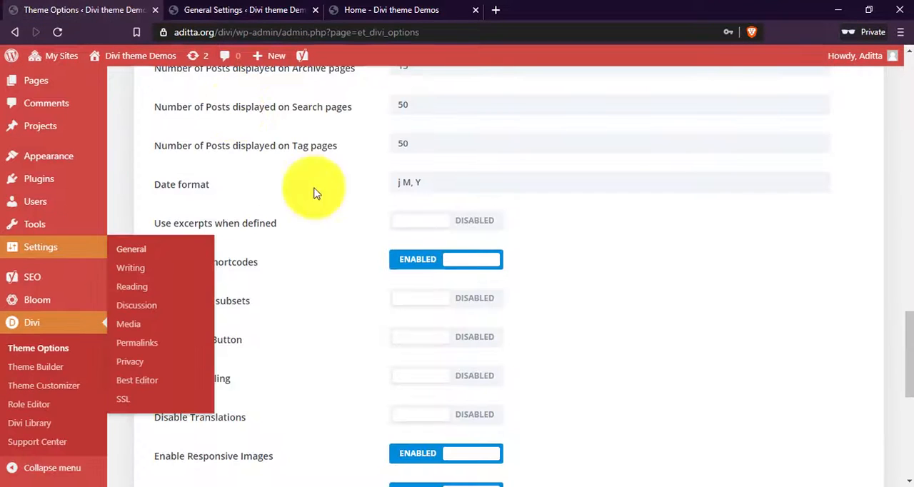
left_click(191, 10)
scroll(406, 275, "down", 5)
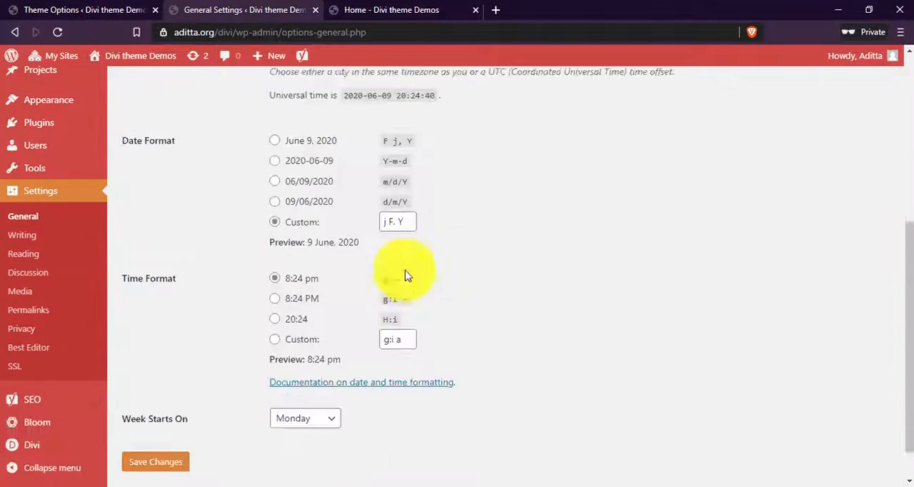
left_click(43, 9)
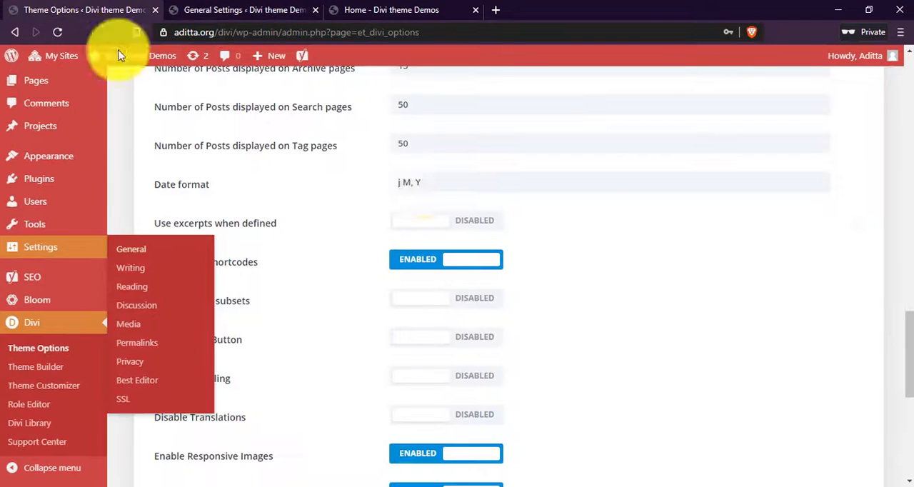
left_click(402, 183)
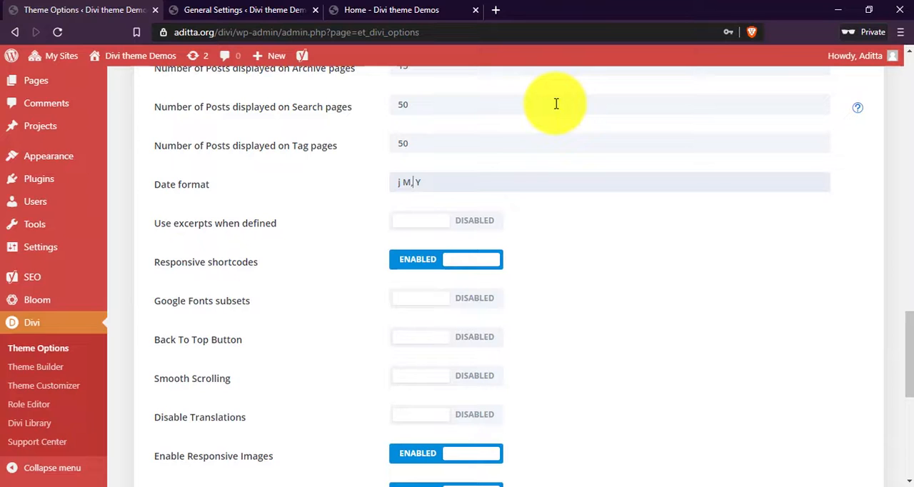
key("ctrl+Tab")
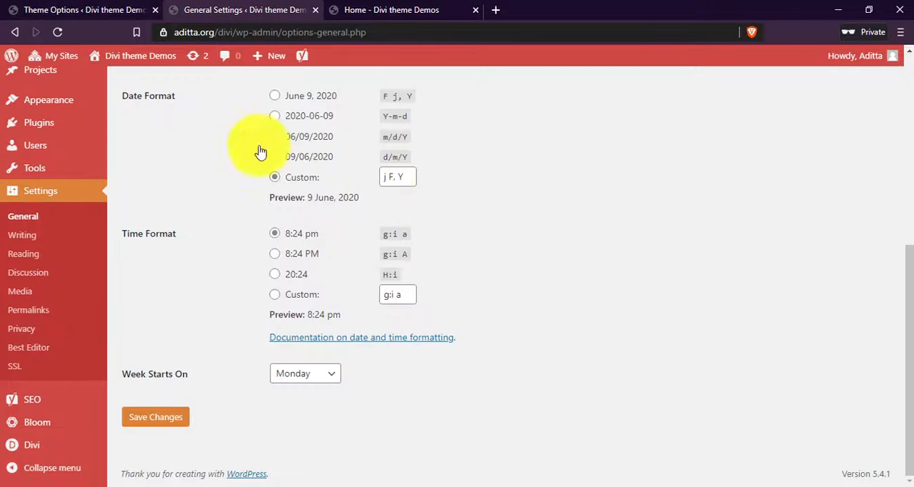
left_click(114, 7)
left_click(254, 9)
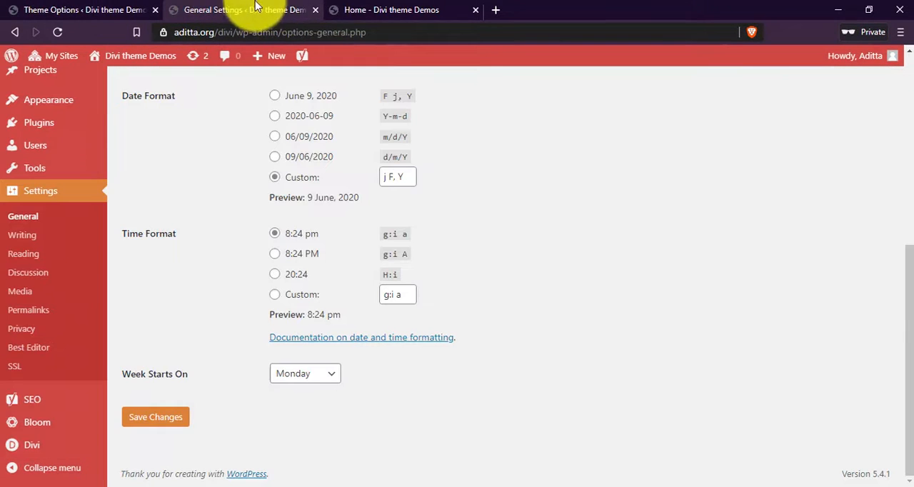
left_click(315, 10)
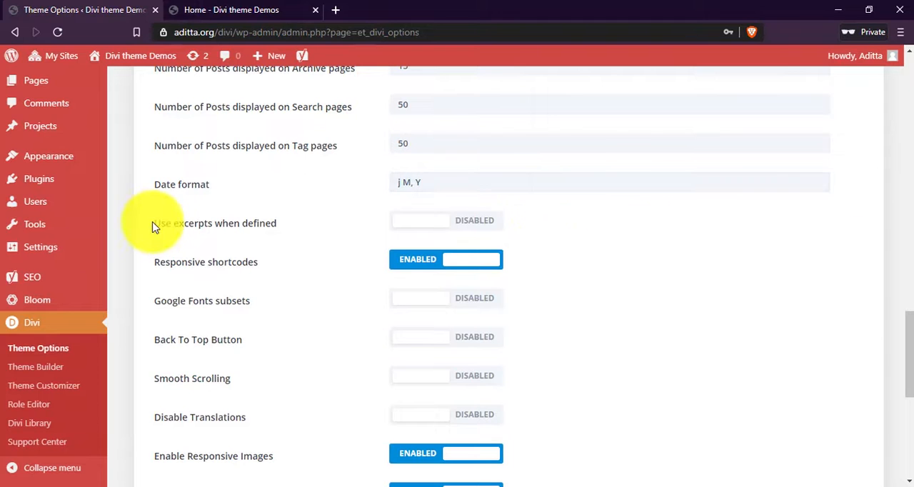
Review the excerpts and responsive shortcodes options, and enable Google Fonts subsets.
left_click_drag(152, 226, 274, 225)
left_click(295, 231)
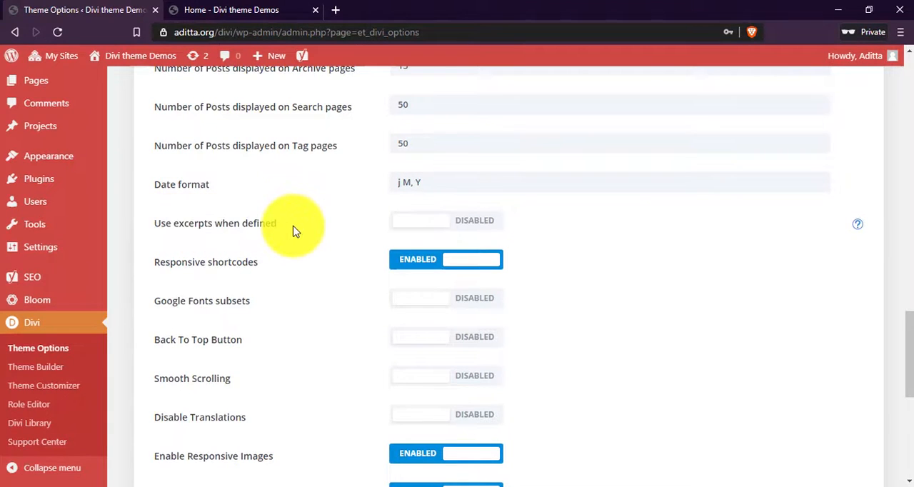
scroll(295, 231, "down", 1)
left_click_drag(182, 195, 247, 197)
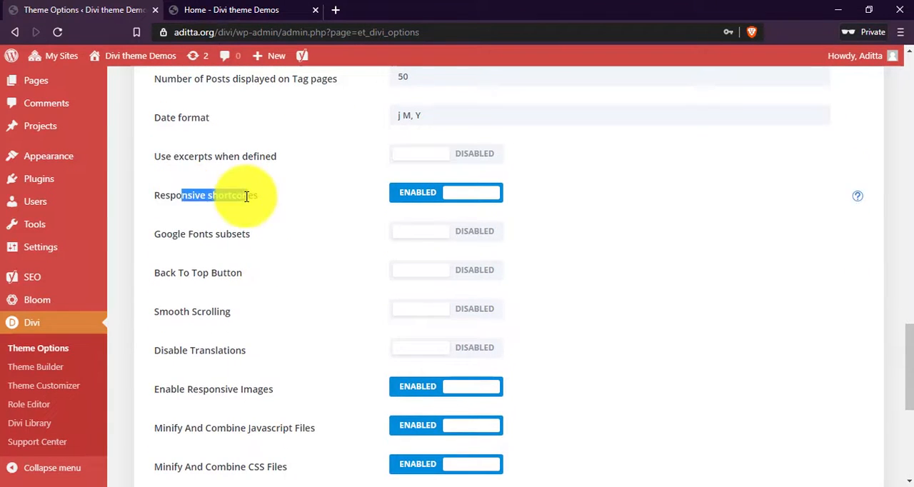
left_click(264, 200)
scroll(184, 204, "down", 1)
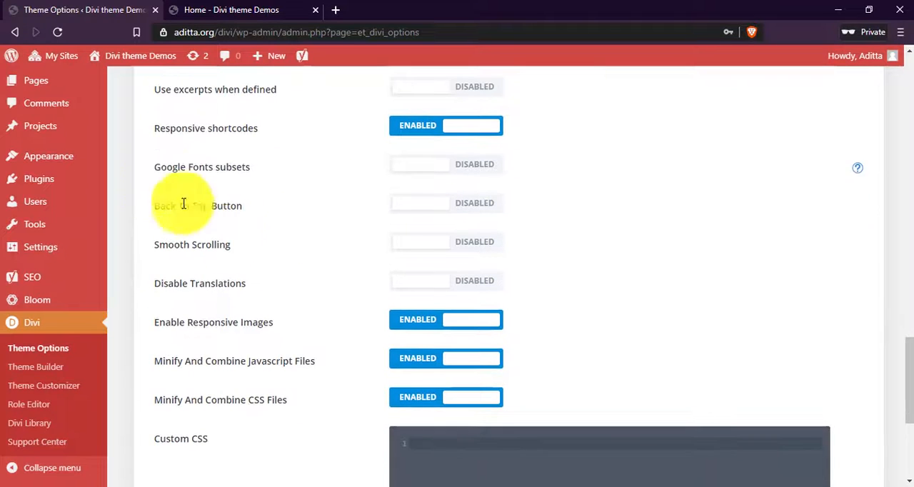
left_click_drag(178, 167, 434, 173)
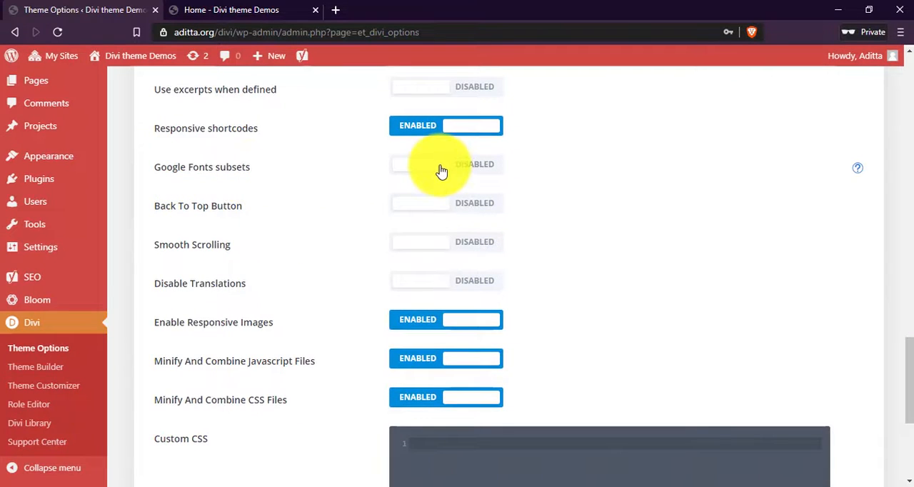
Check the site's home page for a back-to-top control and enable the Back To Top Button in Theme Options.
left_click_drag(171, 207, 235, 205)
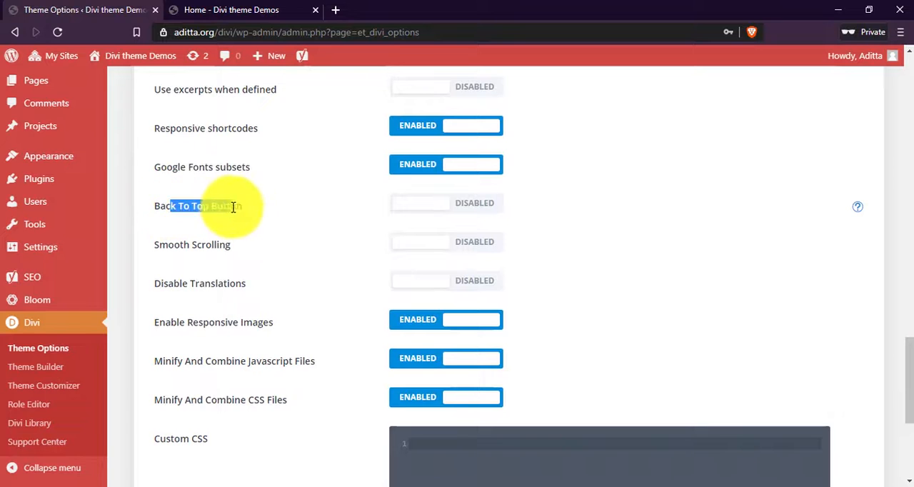
left_click(236, 10)
scroll(853, 429, "up", 1)
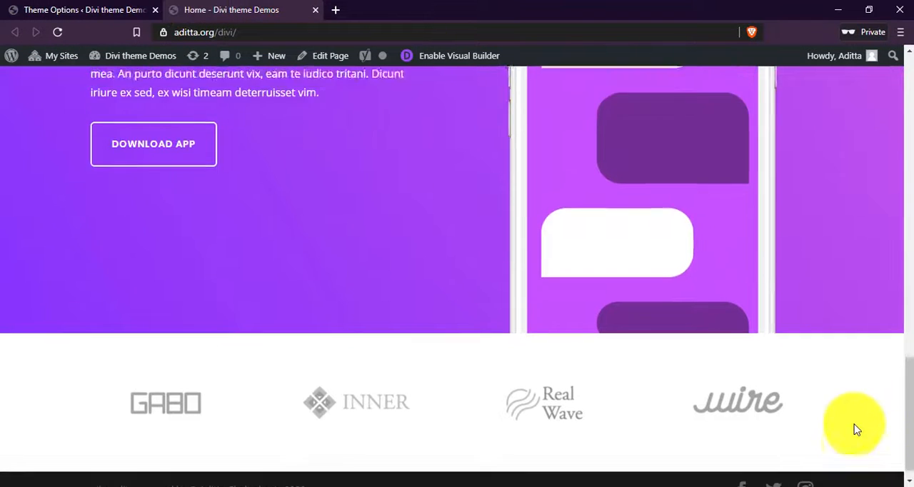
scroll(833, 443, "down", 1)
left_click_drag(906, 444, 893, 24)
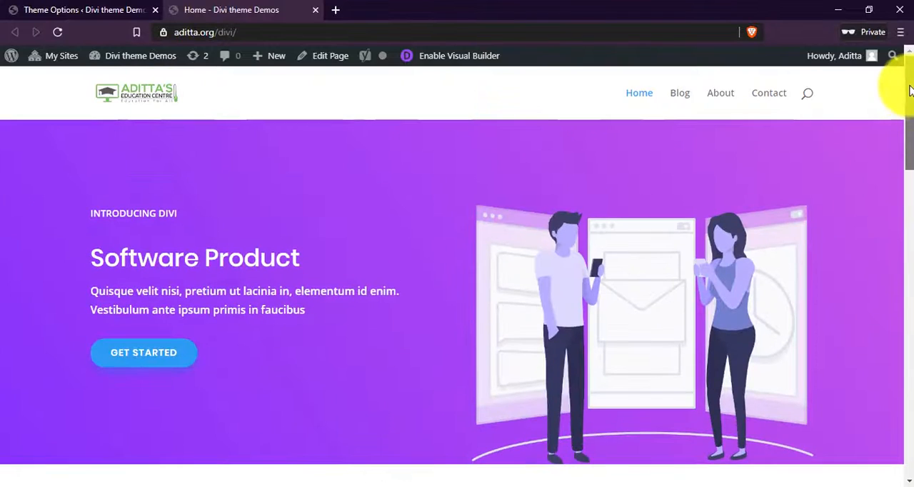
left_click(90, 12)
left_click(471, 208)
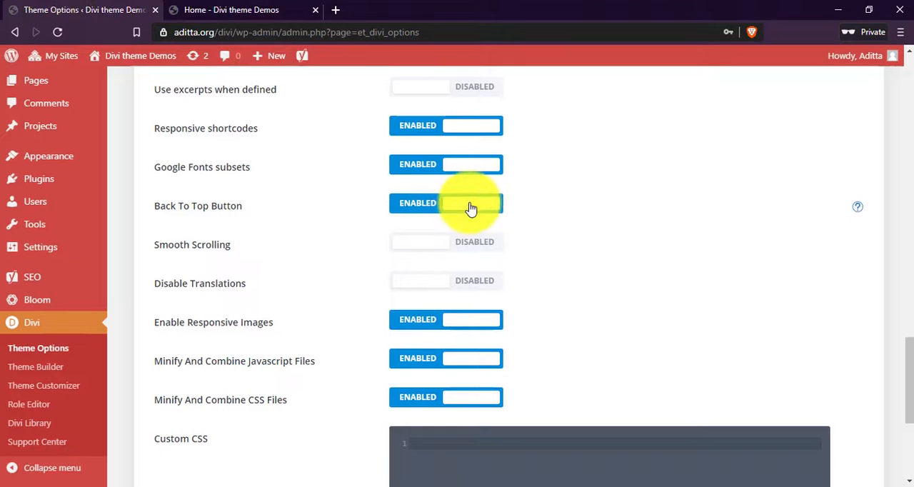
Check how the home page scrolls and enable Smooth Scrolling in Theme Options.
left_click(218, 9)
scroll(528, 267, "down", 10)
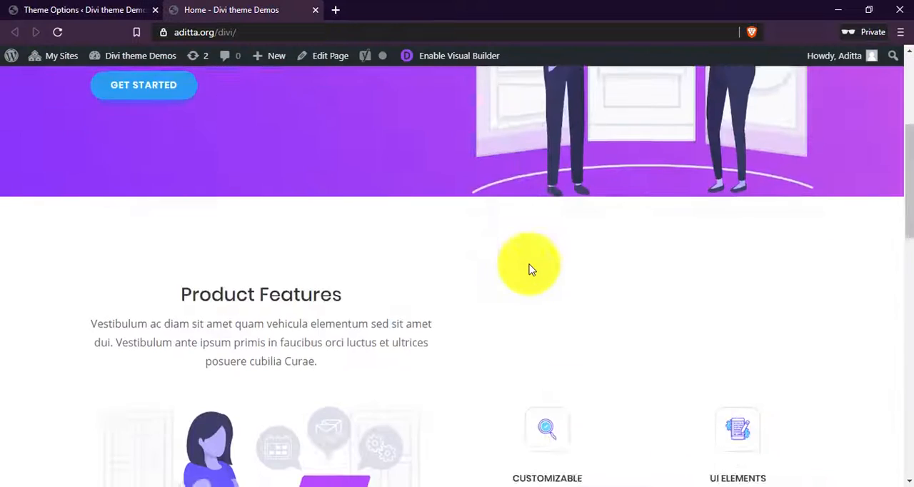
scroll(500, 343, "down", 4)
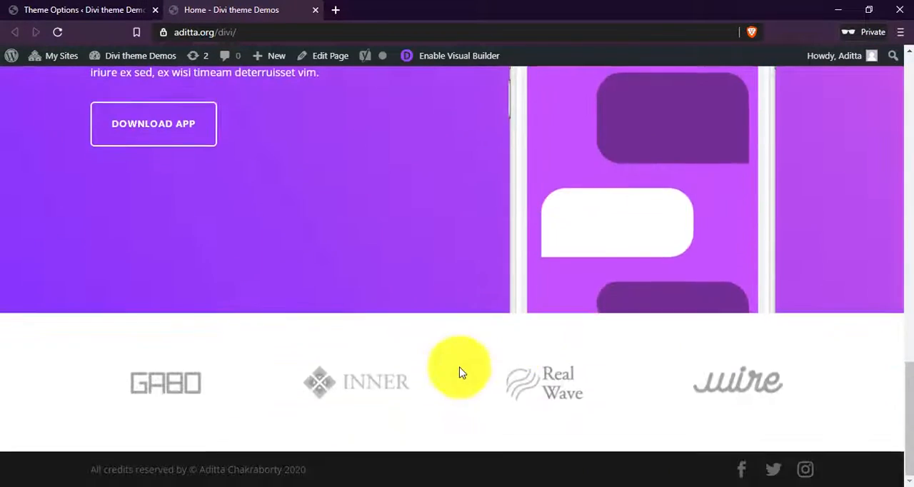
scroll(450, 366, "up", 10)
left_click(133, 10)
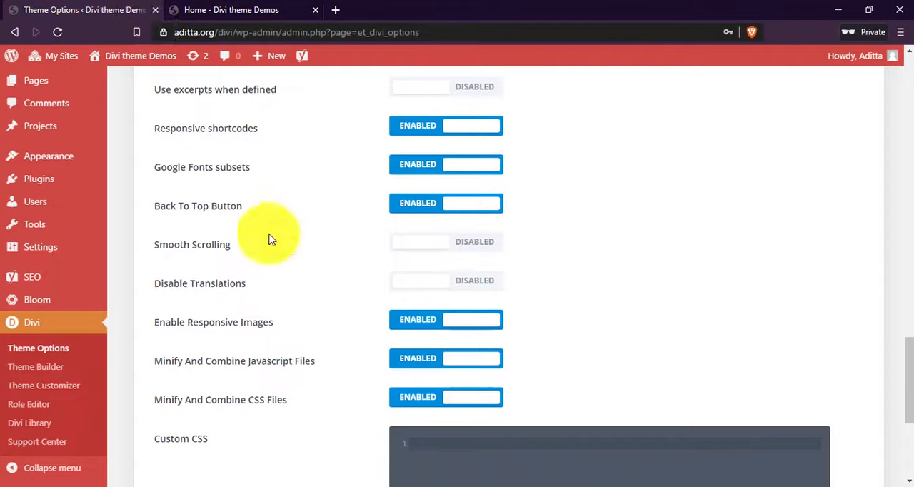
left_click(450, 245)
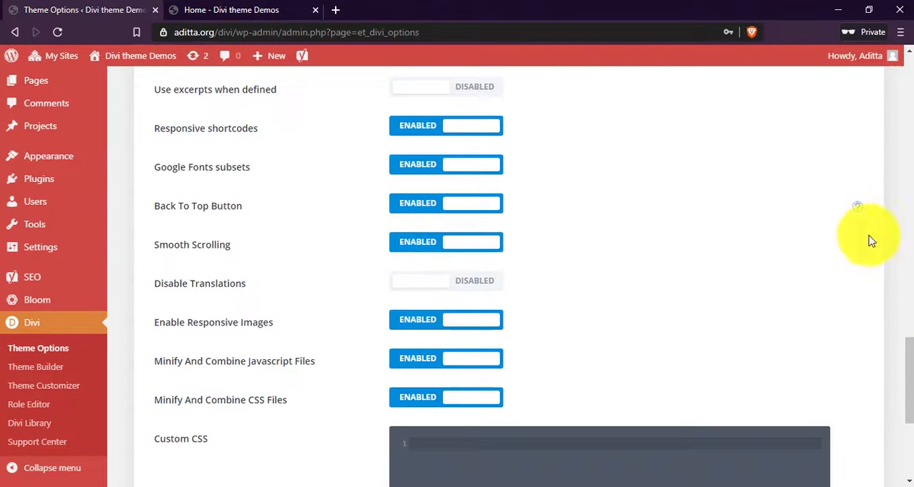
Save the Theme Options changes and reload the site's home page.
scroll(898, 388, "down", 4)
left_click(190, 434)
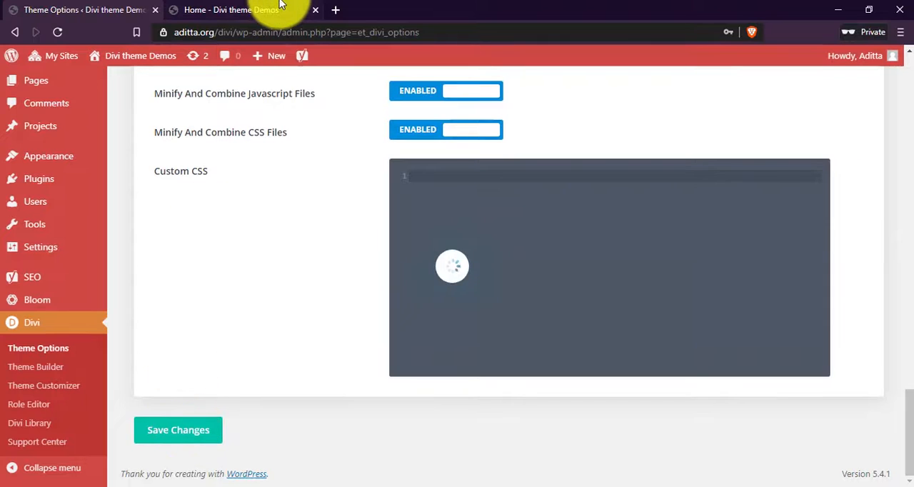
left_click(281, 7)
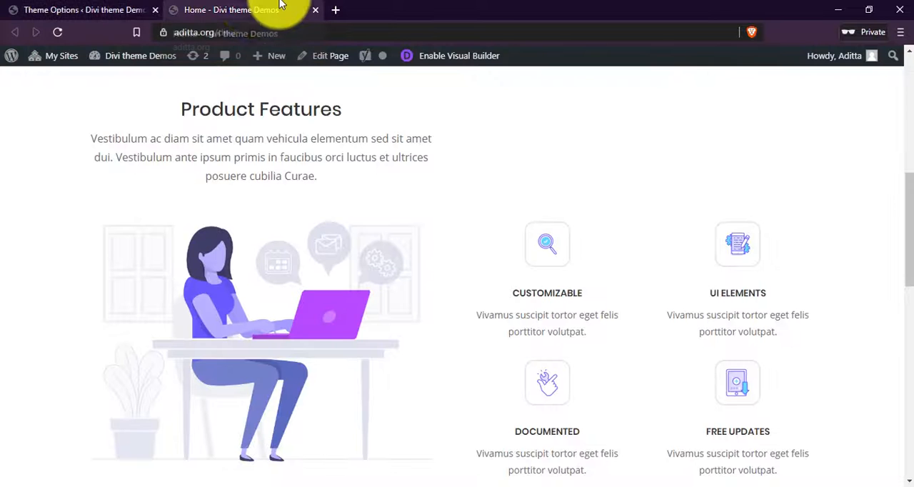
left_click(57, 32)
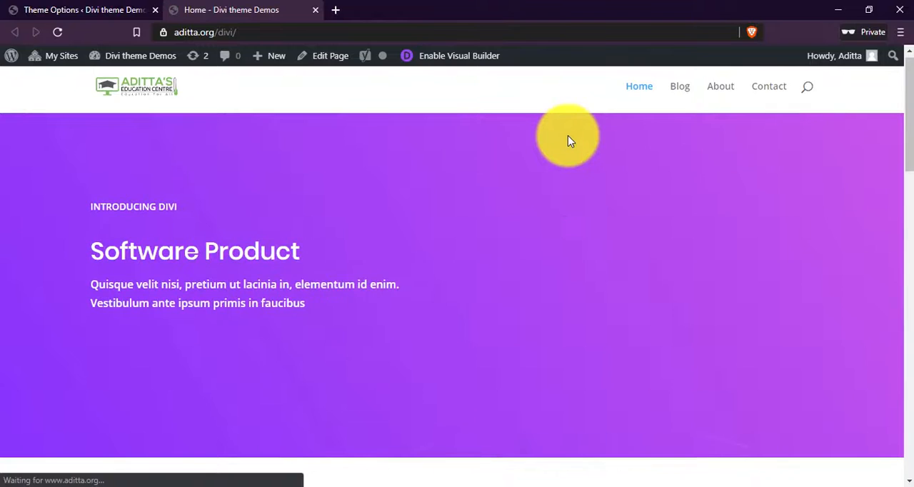
Check smooth scrolling on the site's home page and return to the page top with the back-to-top button.
scroll(587, 170, "down", 10)
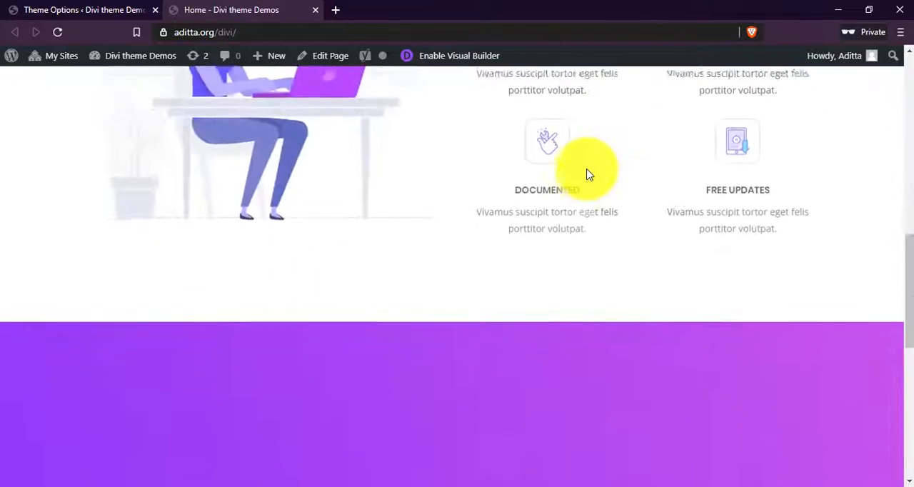
scroll(587, 175, "down", 5)
scroll(557, 263, "up", 10)
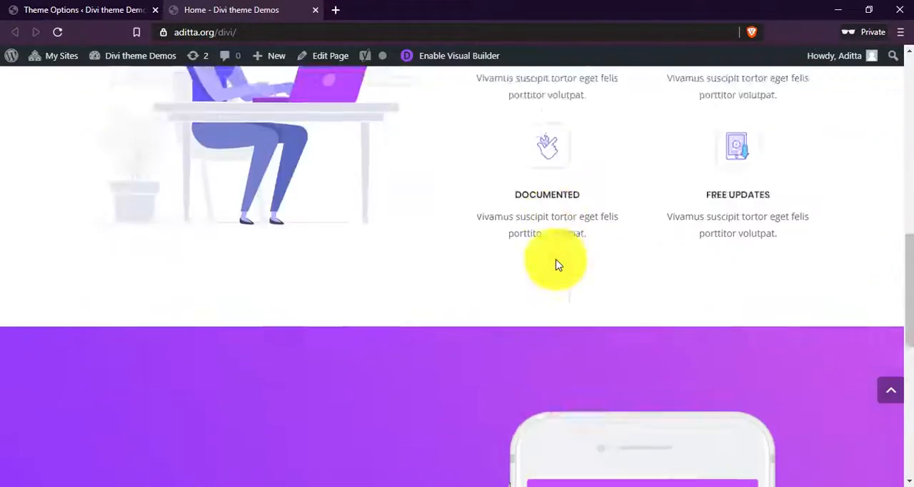
scroll(876, 379, "down", 8)
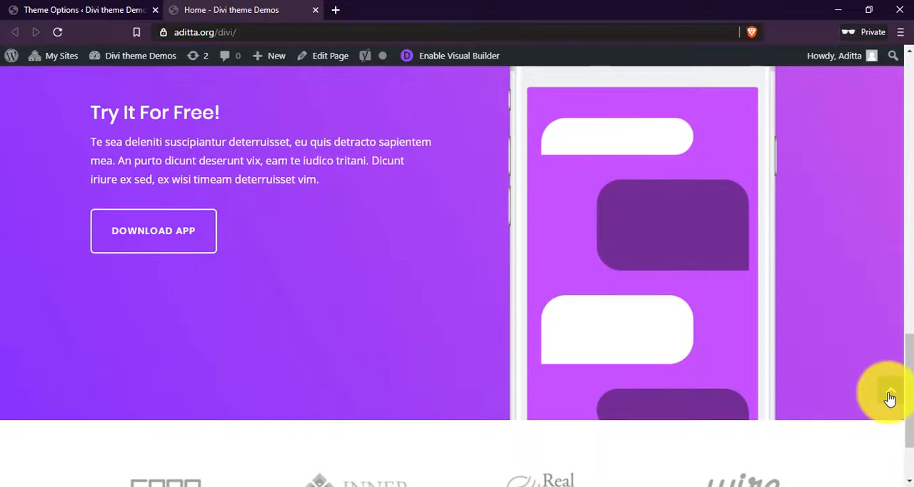
left_click(890, 397)
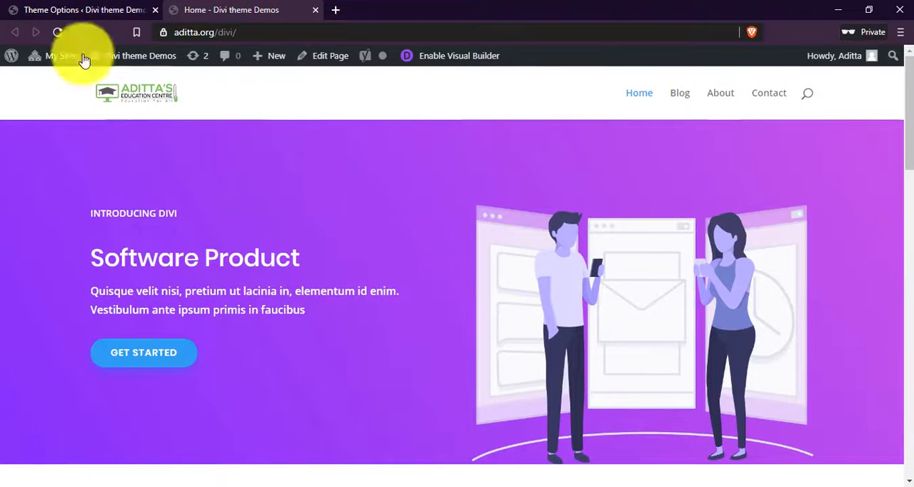
Review the translation, responsive image, minification and Custom CSS options in Theme Options and save the changes.
left_click(43, 10)
scroll(331, 290, "up", 3)
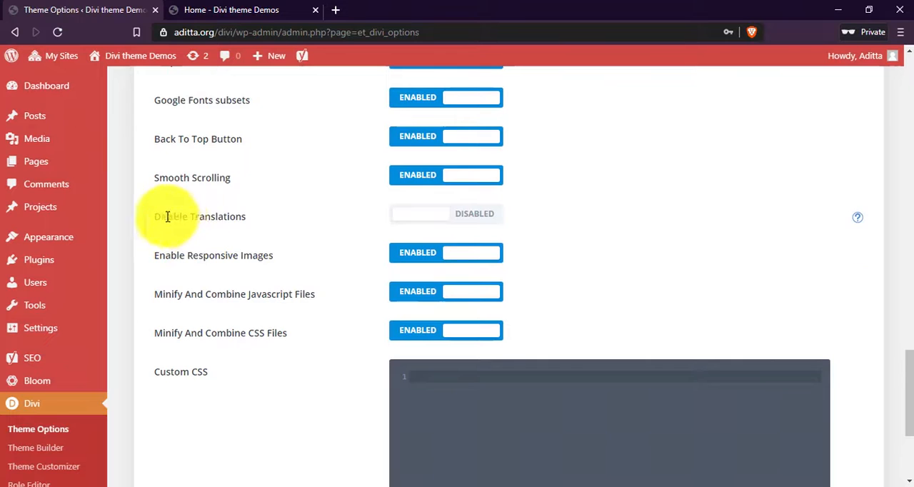
left_click_drag(168, 217, 258, 222)
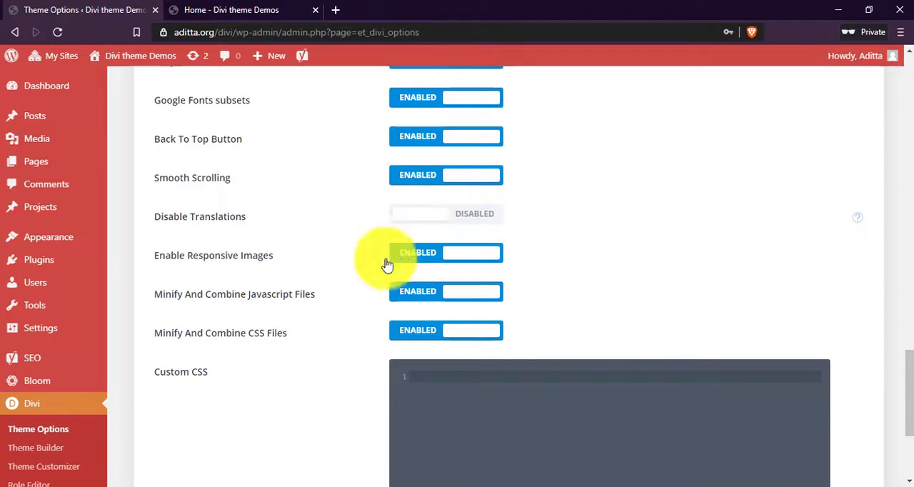
scroll(460, 424, "down", 3)
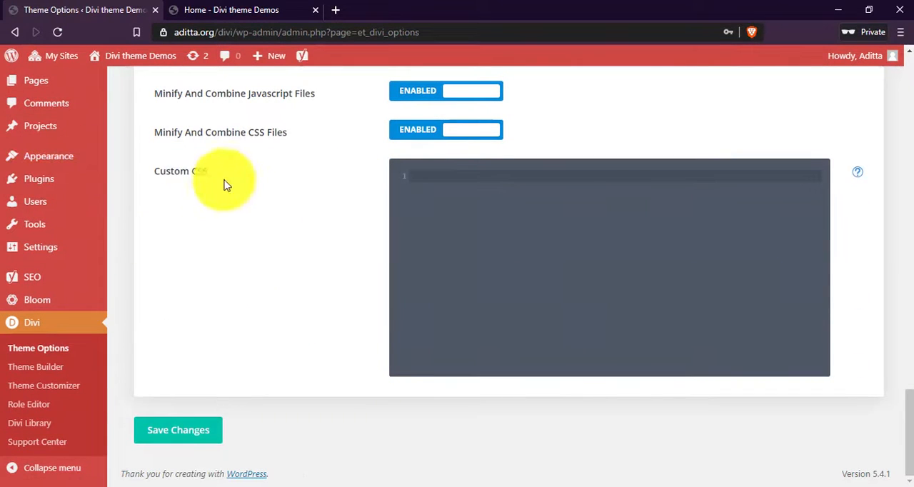
left_click(503, 211)
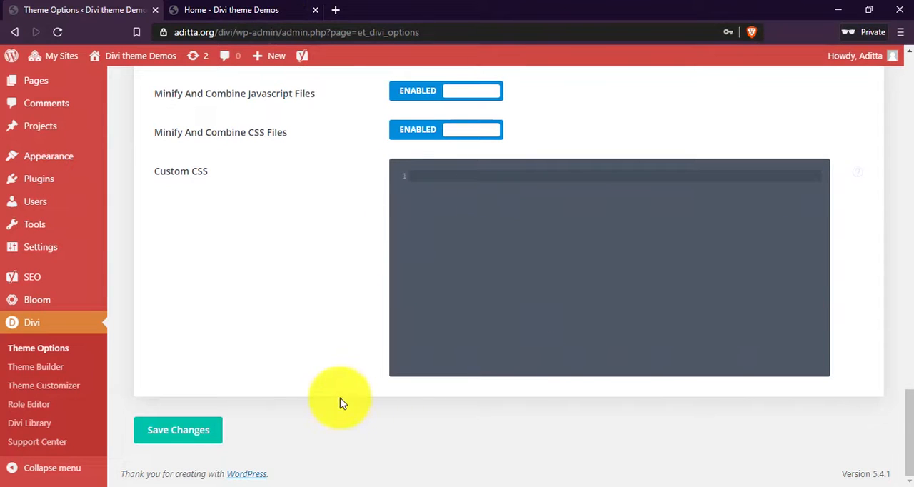
left_click(162, 431)
Open the Navigation page settings and examine the page exclusion, dropdown menu and Home link options.
scroll(286, 422, "up", 5)
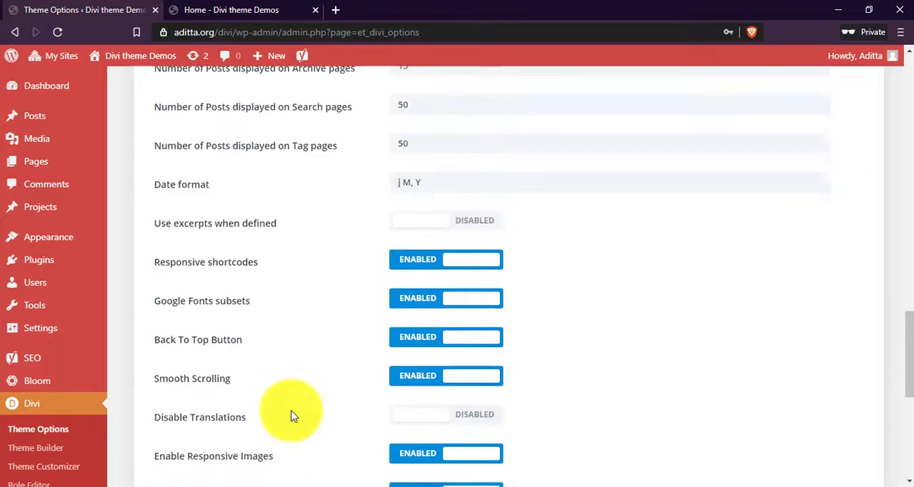
scroll(292, 417, "up", 10)
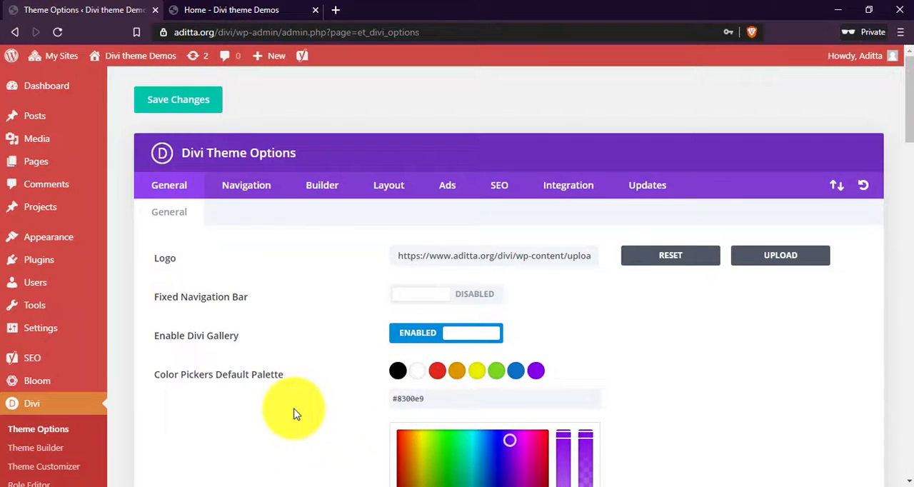
left_click(246, 190)
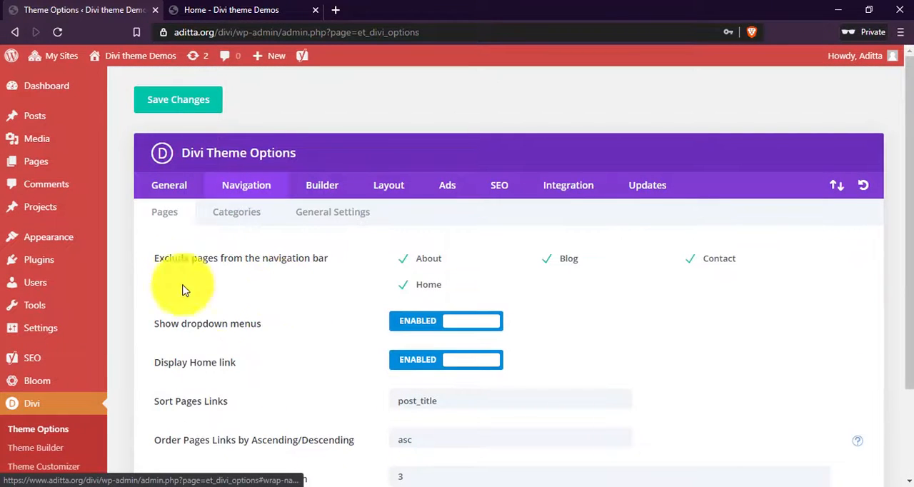
scroll(158, 186, "down", 1)
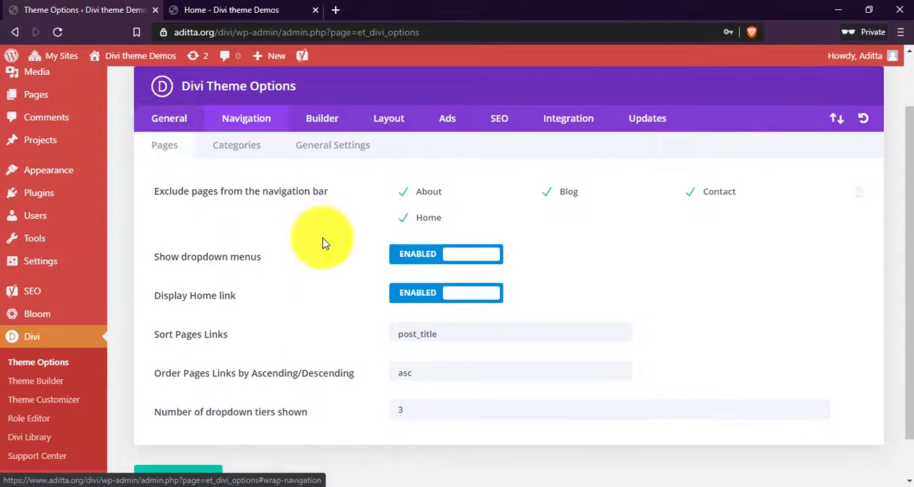
scroll(322, 241, "down", 1)
scroll(535, 279, "up", 1)
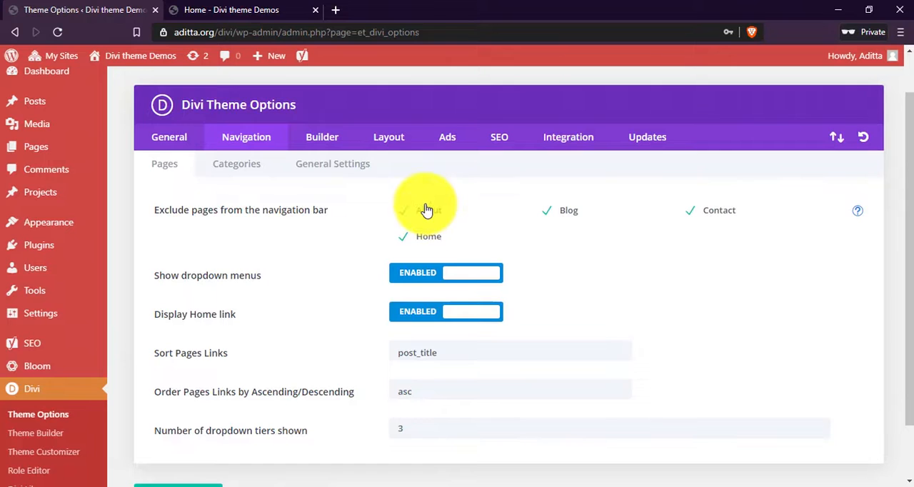
scroll(429, 214, "down", 1)
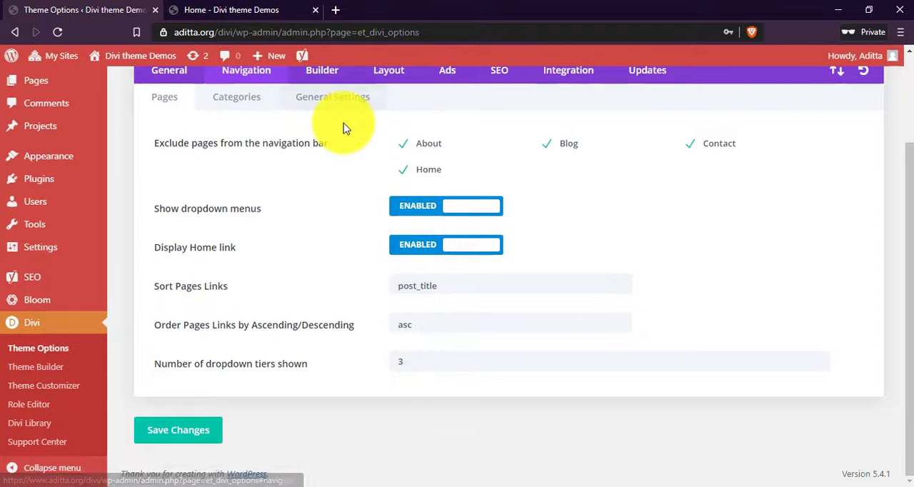
scroll(348, 129, "up", 1)
scroll(547, 281, "down", 1)
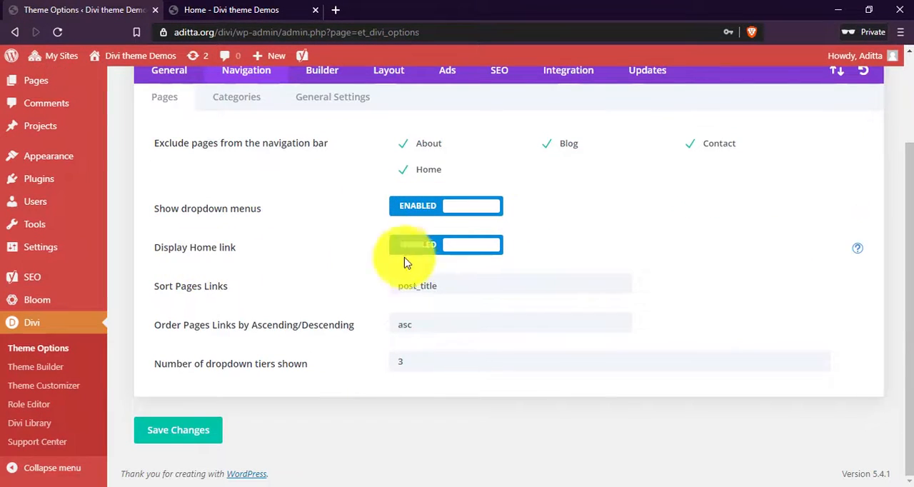
Review the page link sorting, ordering and dropdown tier options, and save the Navigation settings.
left_click_drag(174, 288, 245, 292)
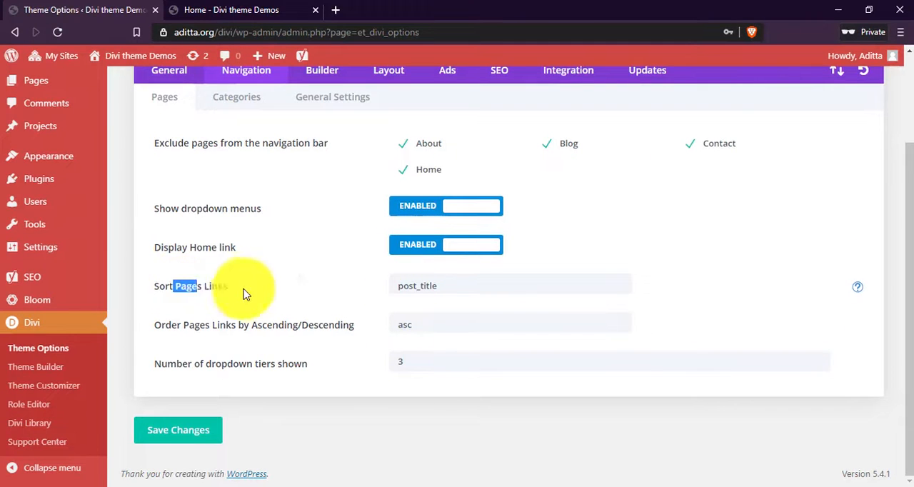
left_click(252, 293)
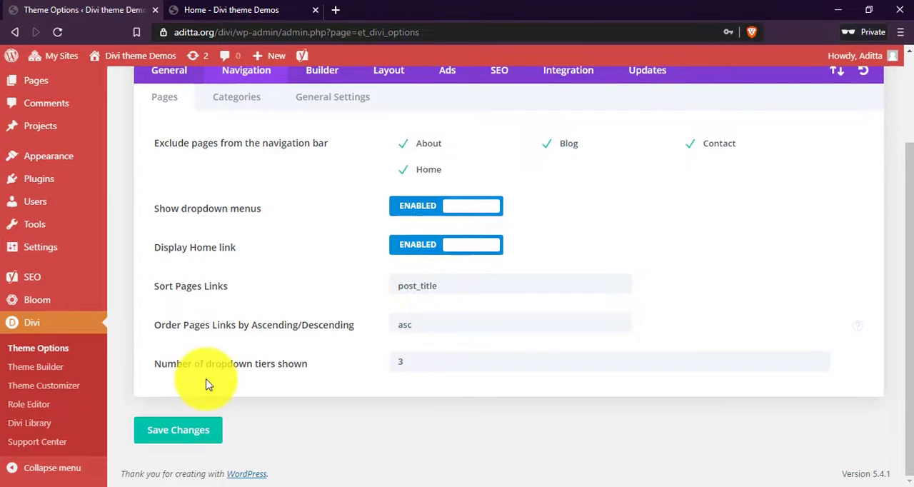
left_click_drag(204, 364, 274, 363)
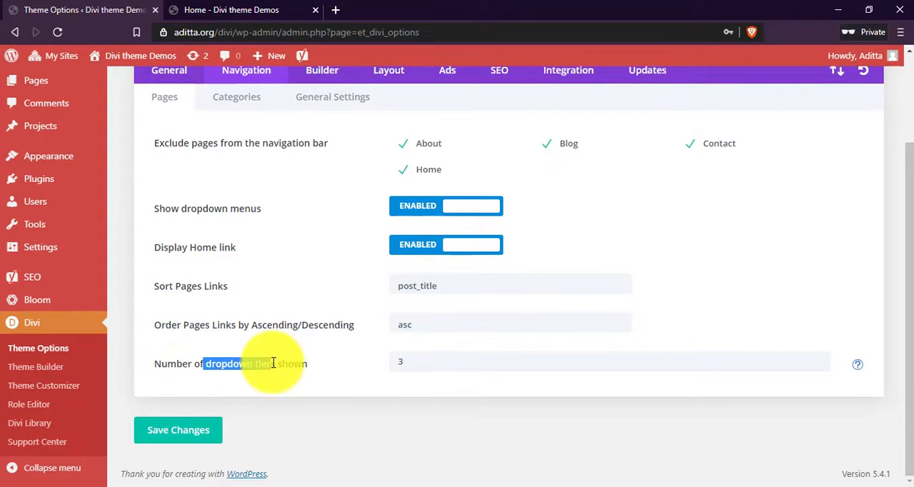
left_click(415, 360)
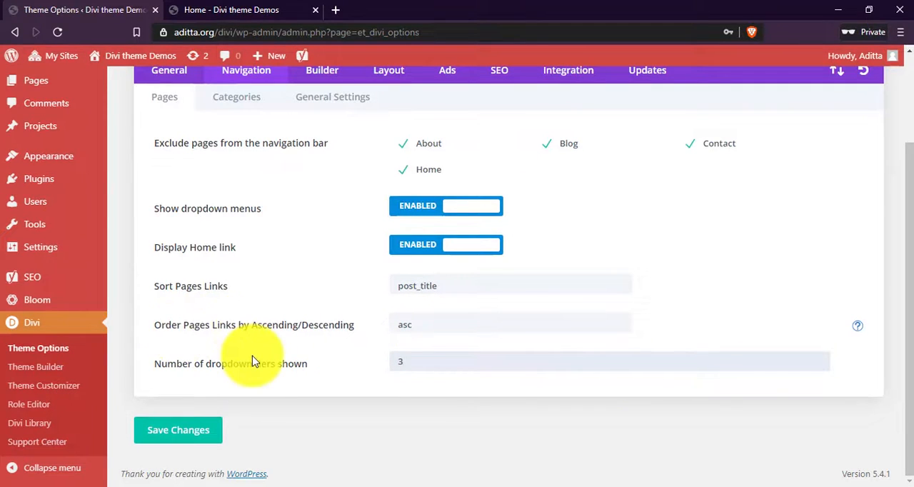
left_click(401, 340)
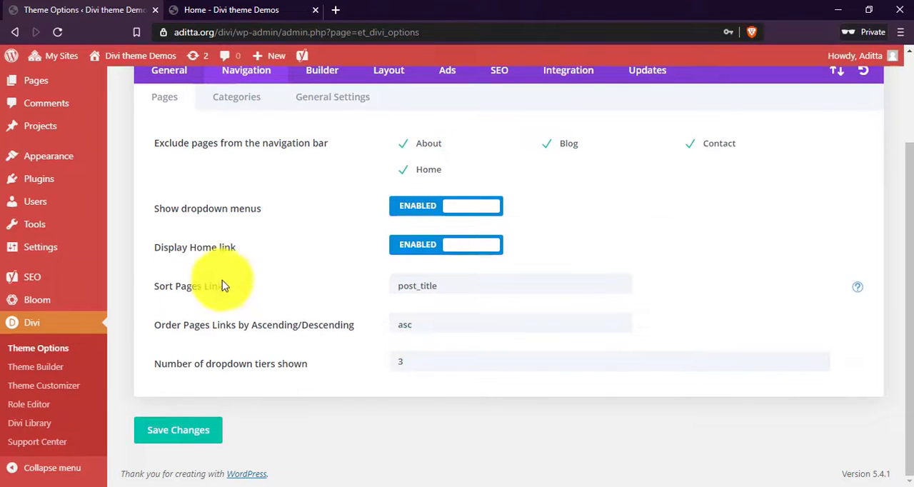
left_click(179, 427)
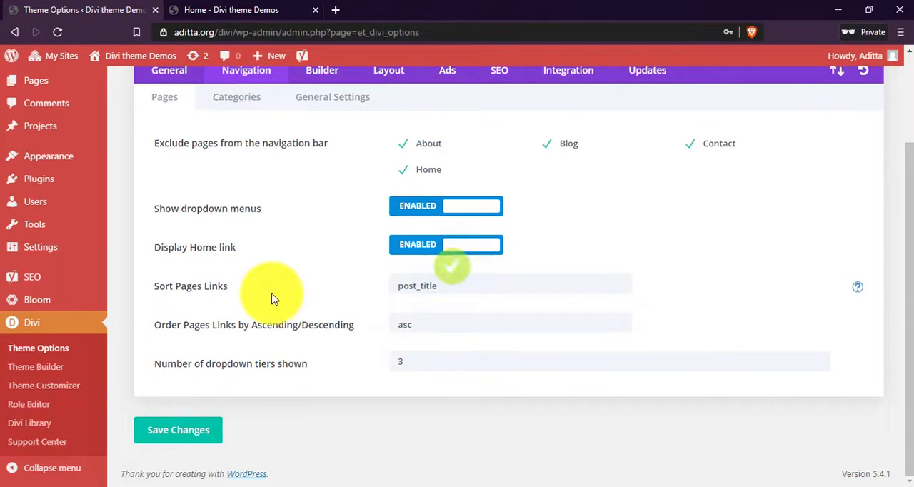
Review the Navigation options for categories, including dropdown tiers and link order, and choose name for sorting category links.
scroll(271, 298, "up", 2)
left_click(238, 213)
scroll(543, 250, "down", 2)
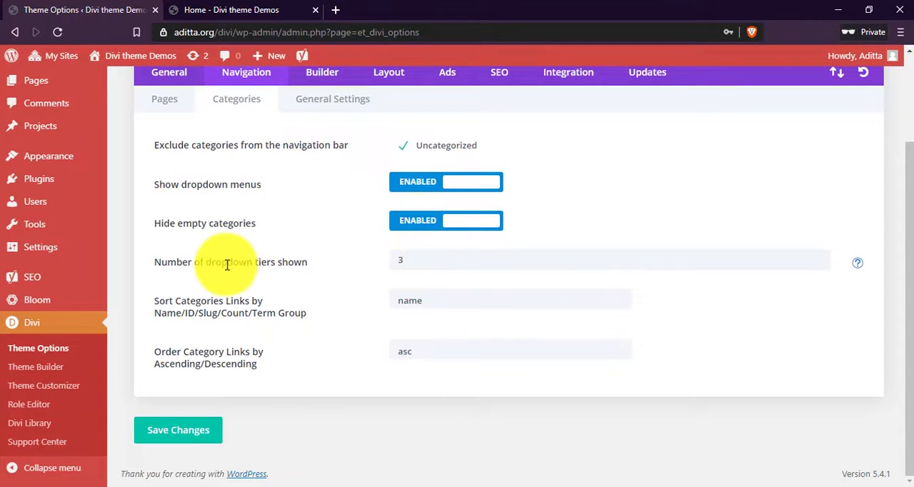
left_click_drag(227, 264, 233, 264)
left_click(435, 261)
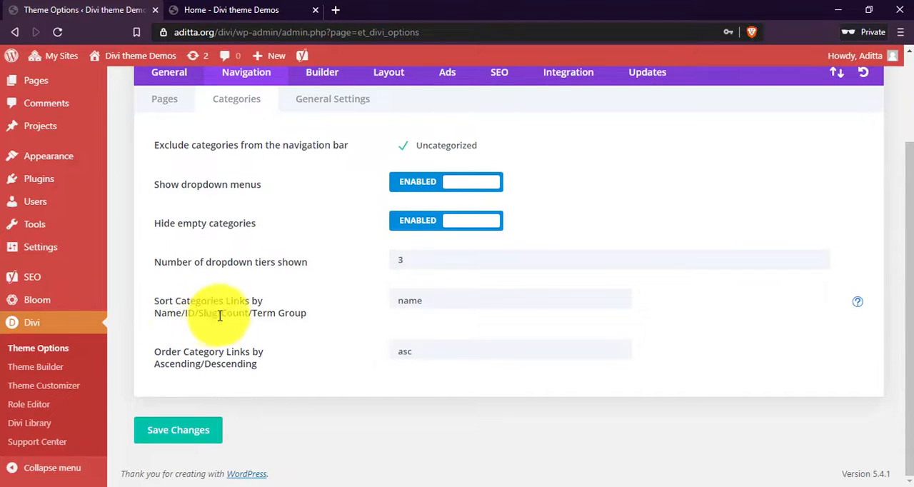
left_click(432, 307)
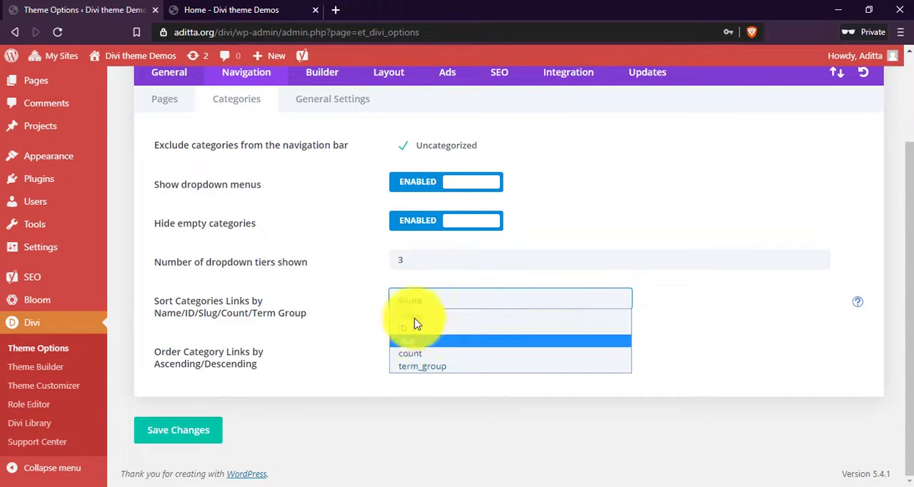
left_click(406, 316)
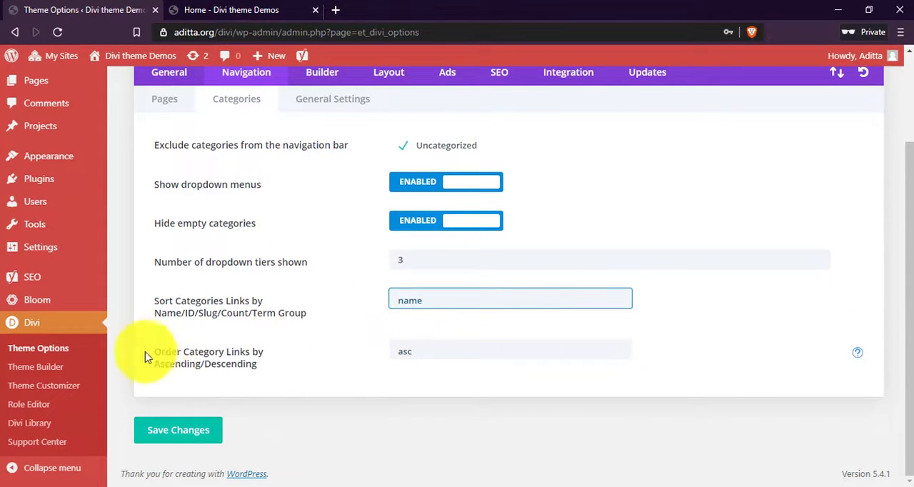
left_click_drag(162, 352, 251, 351)
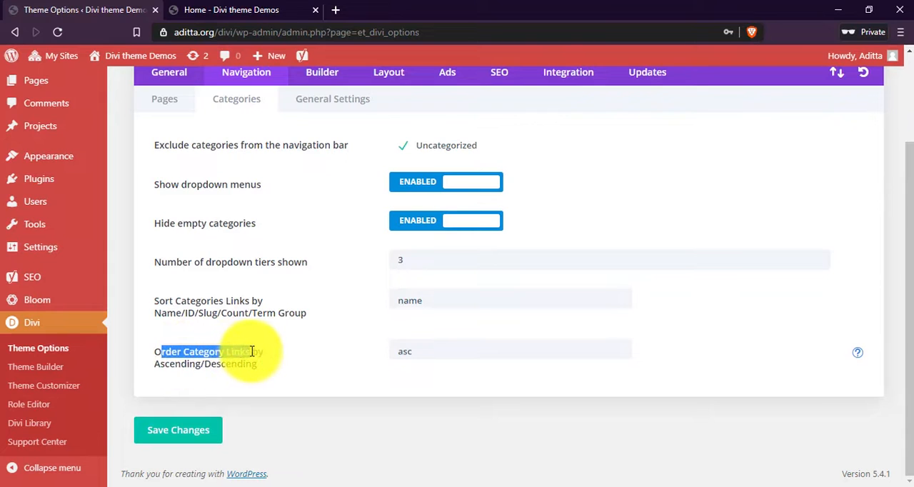
left_click(275, 358)
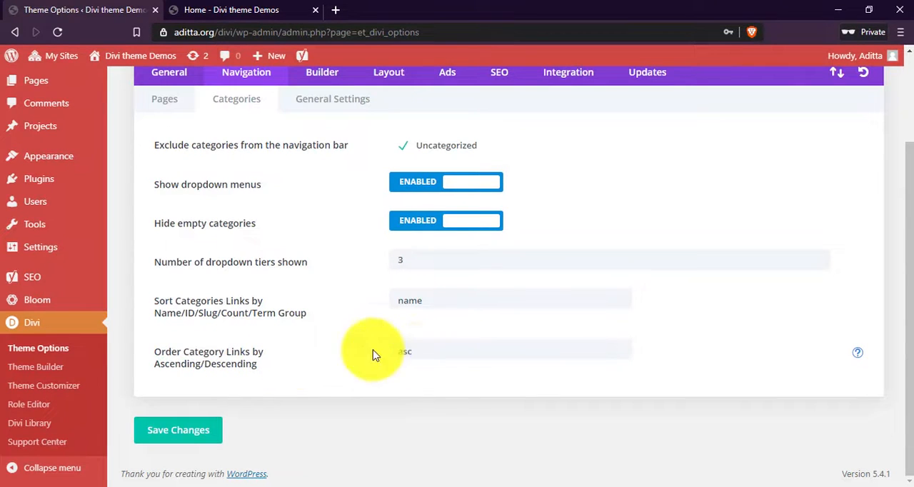
Open the Navigation section's General Settings and examine the option to disable top tier dropdown menu links.
scroll(335, 350, "up", 1)
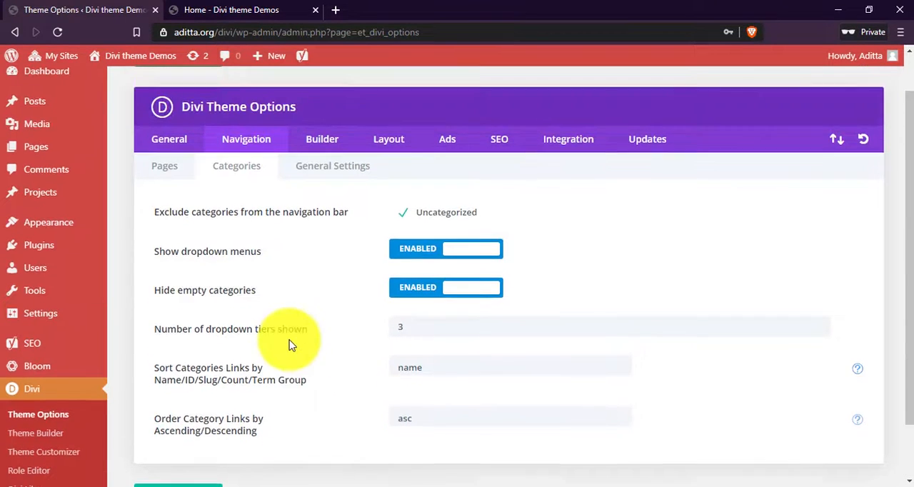
left_click(320, 176)
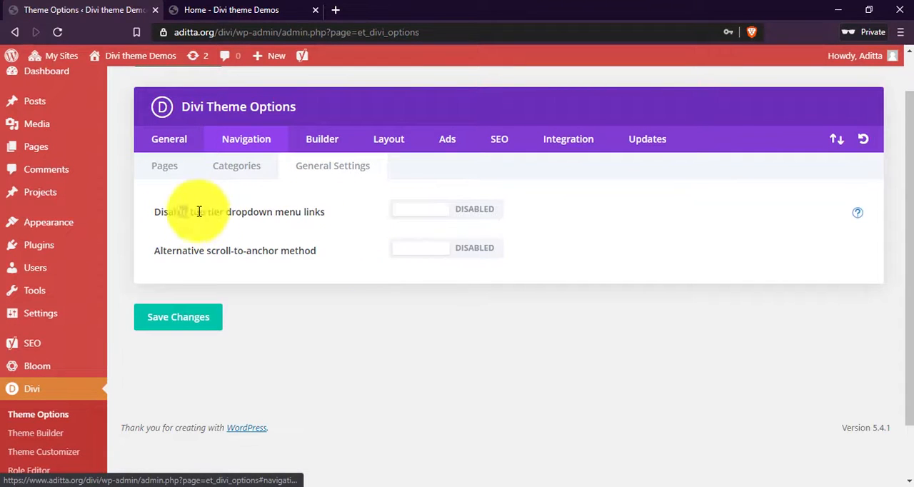
left_click_drag(180, 212, 340, 218)
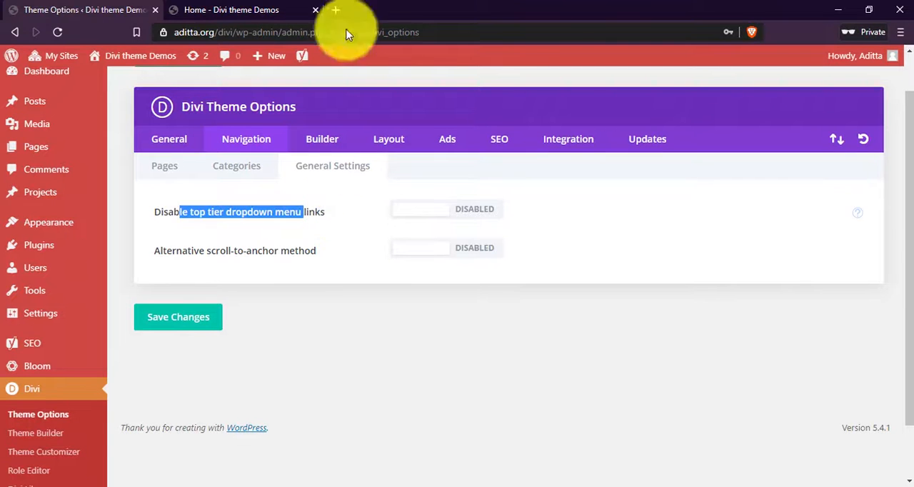
Open rokomari.com in a new browser tab and view its electronics section as a menu example.
left_click(334, 9)
type("ro")
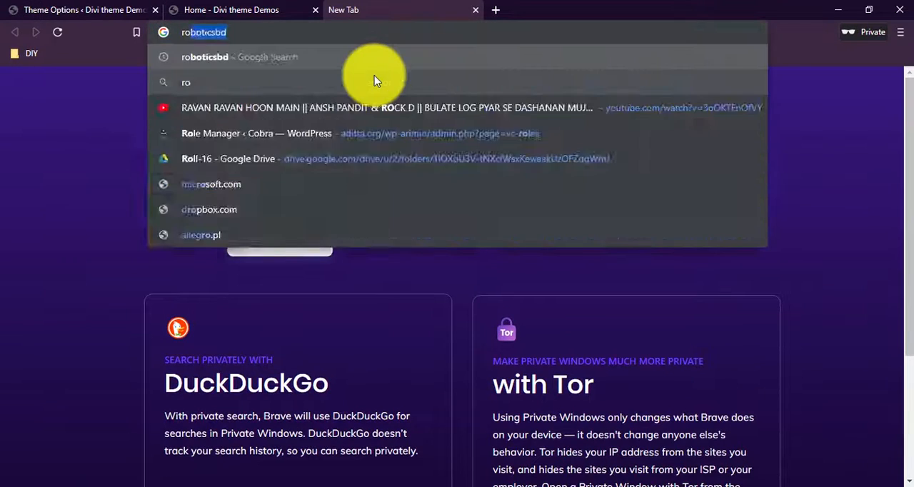
type("komari.com")
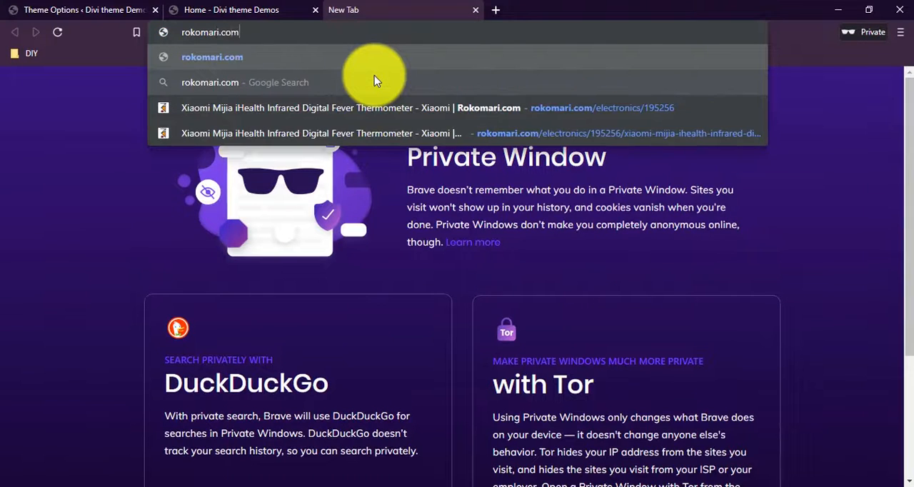
key("Return")
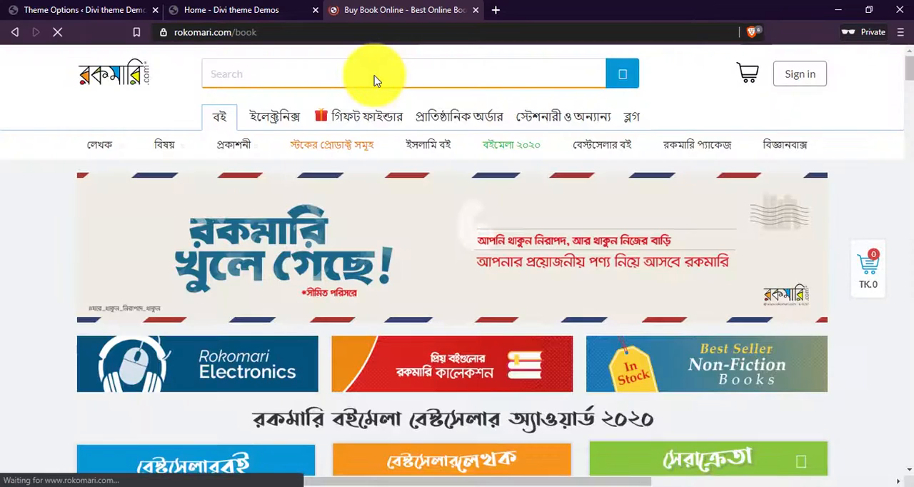
left_click(276, 114)
scroll(639, 173, "down", 8)
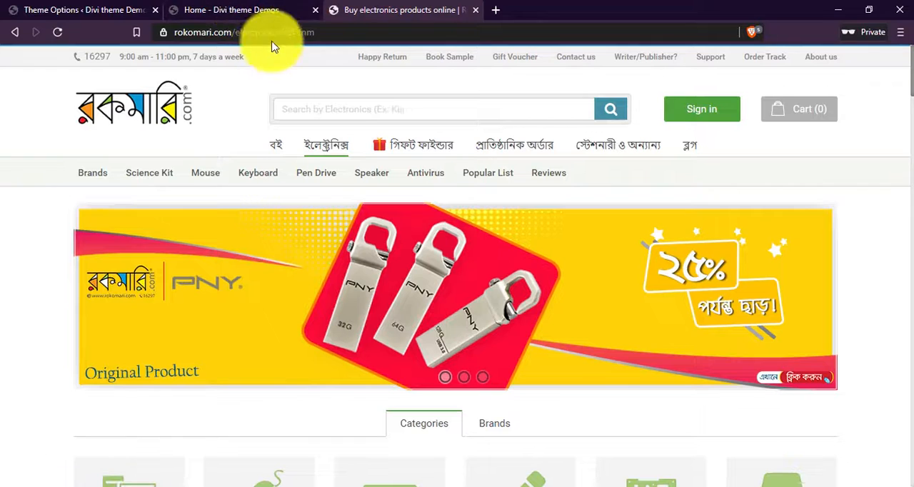
Open pickaboo.com in the current browser tab and look at the dropdown items under its Electronics & Appliances and Accessories menus.
left_click(301, 31)
type("picka")
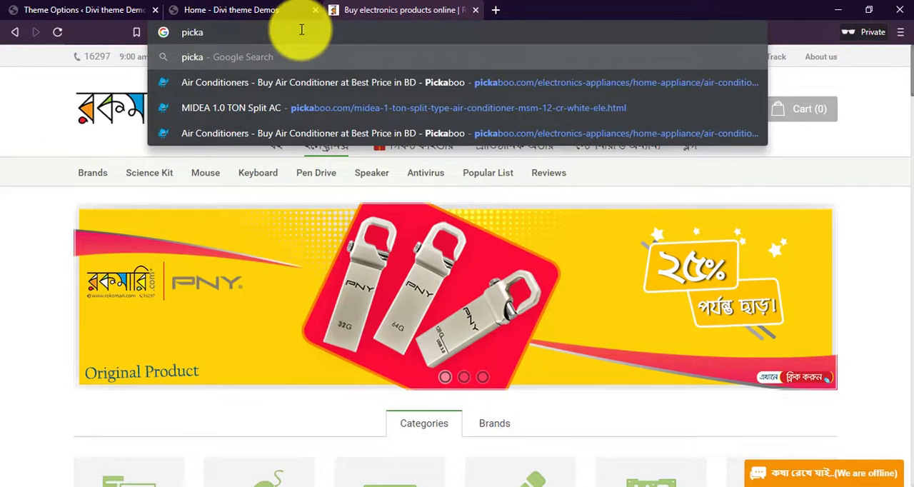
key("Down")
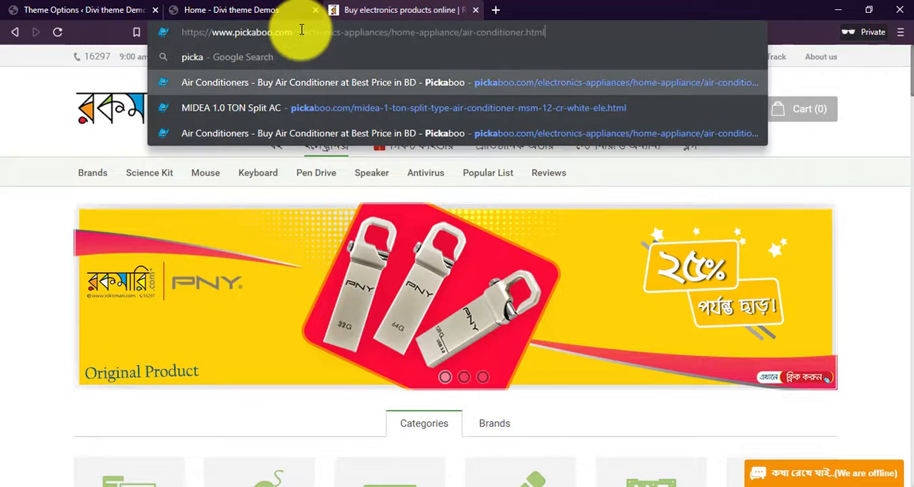
key("BackSpace")
key("BackSpace")
key("BackSpace")
key("BackSpace")
key("BackSpace")
key("BackSpace")
key("BackSpace")
key("BackSpace")
key("BackSpace")
key("BackSpace")
key("BackSpace")
key("BackSpace")
key("BackSpace")
key("BackSpace")
key("BackSpace")
key("BackSpace")
key("BackSpace")
key("BackSpace")
key("BackSpace")
key("BackSpace")
key("BackSpace")
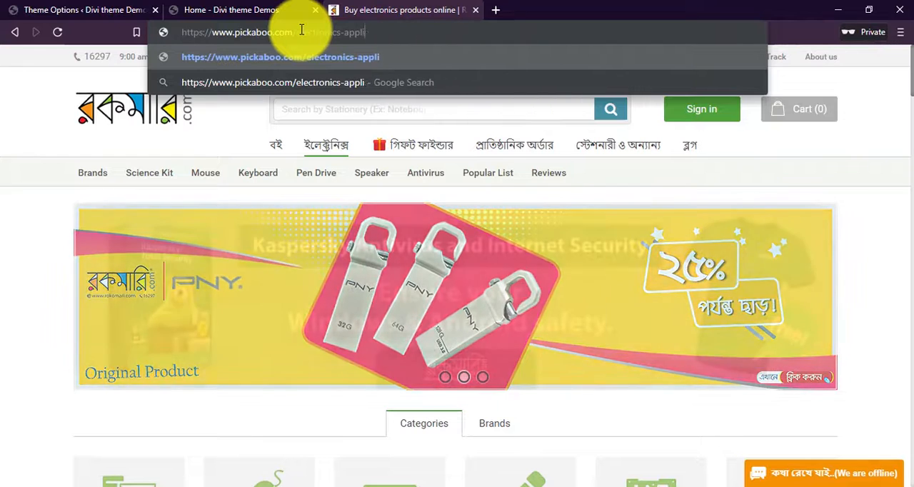
key("BackSpace")
key("BackSpace")
key("Return")
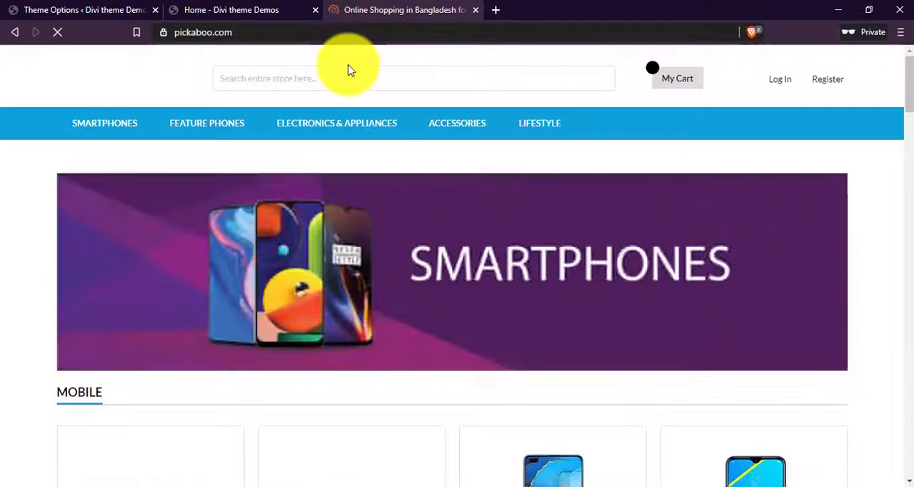
mouse_move(324, 122)
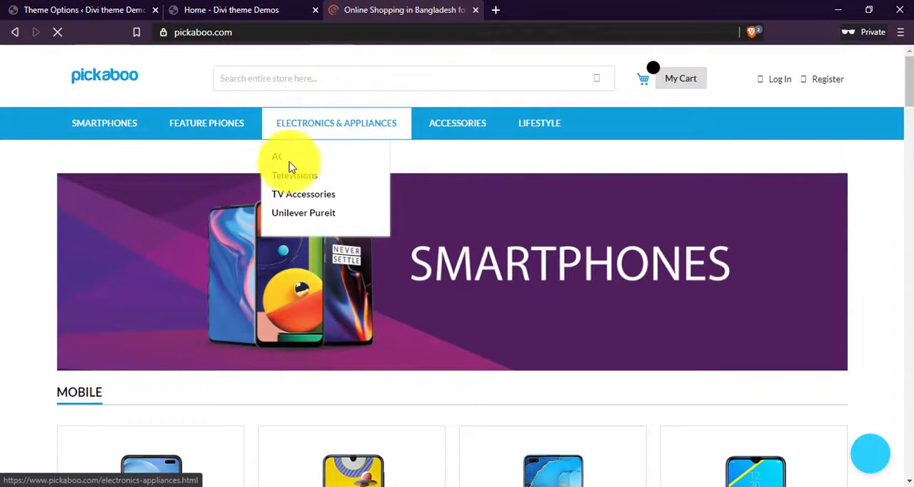
mouse_move(434, 129)
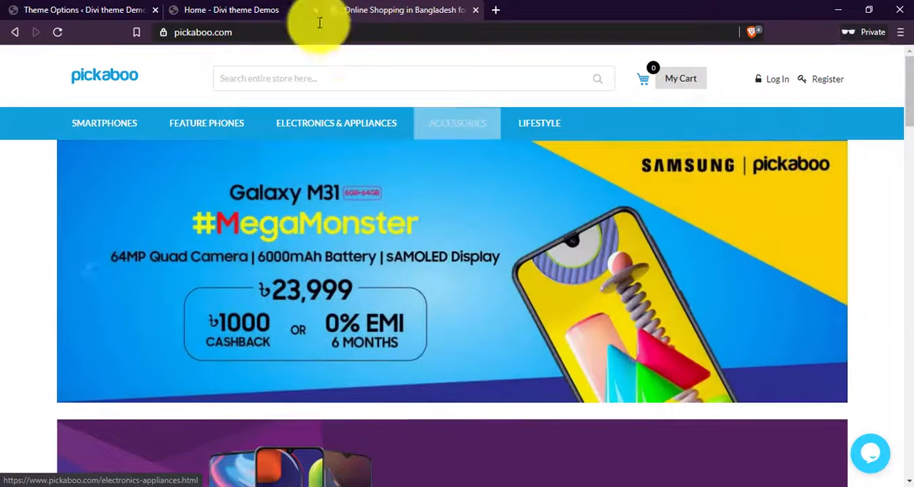
Return to Divi Theme Options, save the Navigation general settings, and review the Builder's post type integration for posts, pages and projects.
left_click(85, 10)
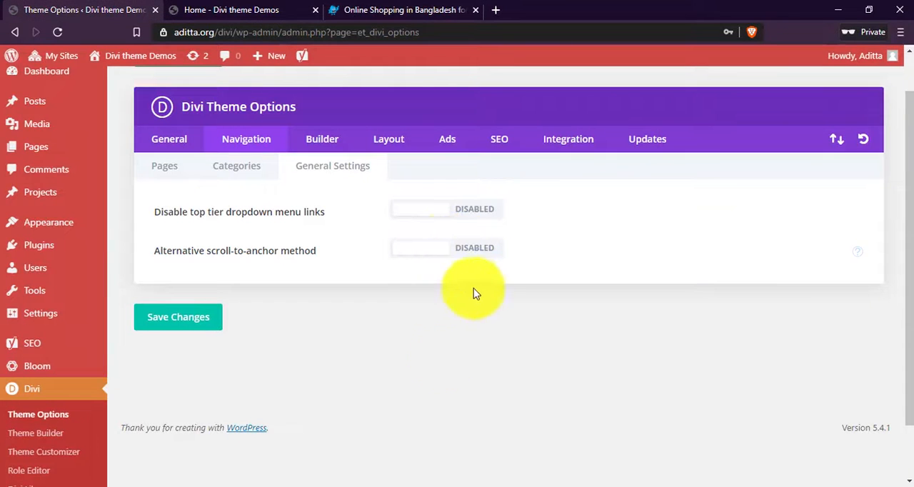
left_click(189, 324)
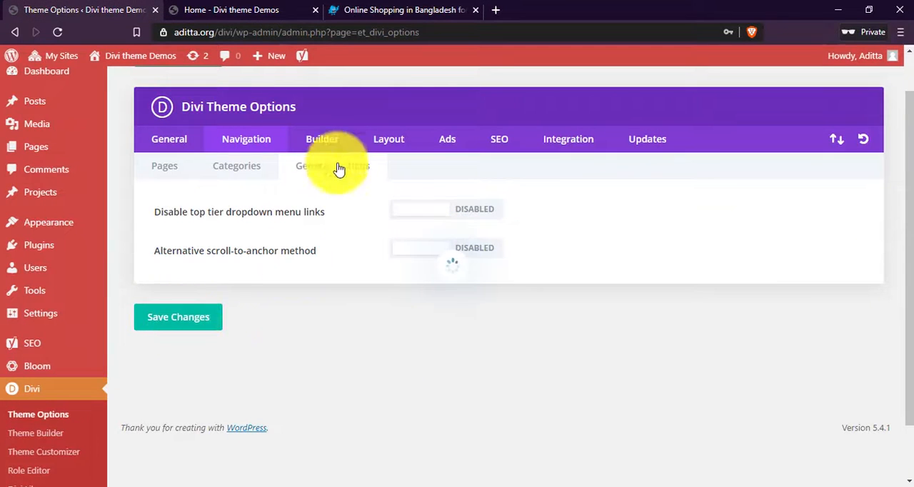
left_click(330, 140)
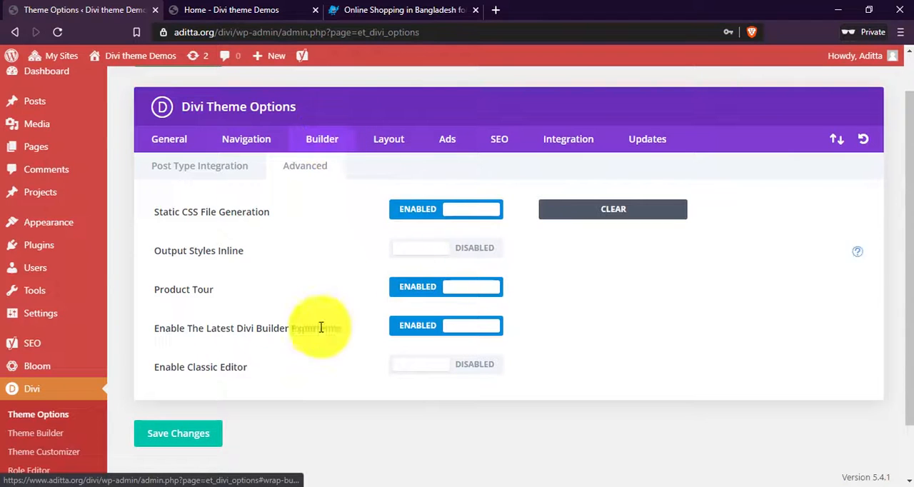
left_click(214, 172)
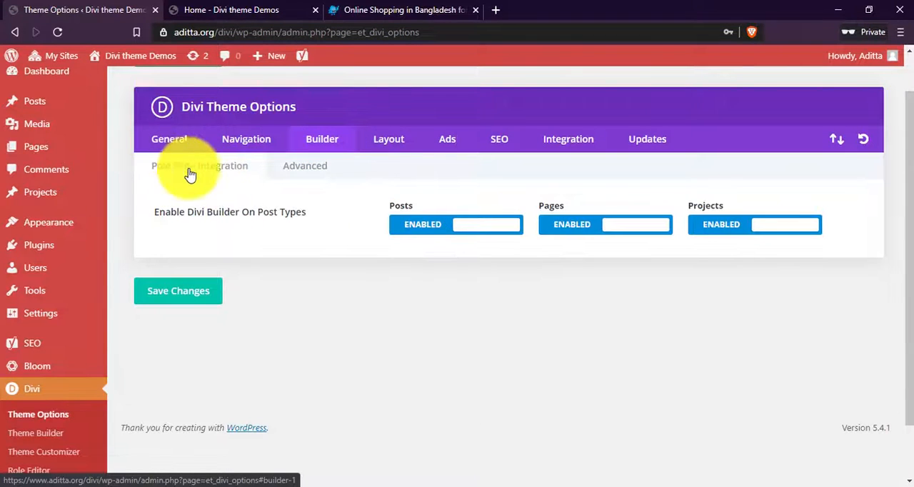
left_click_drag(160, 212, 293, 224)
left_click(310, 221)
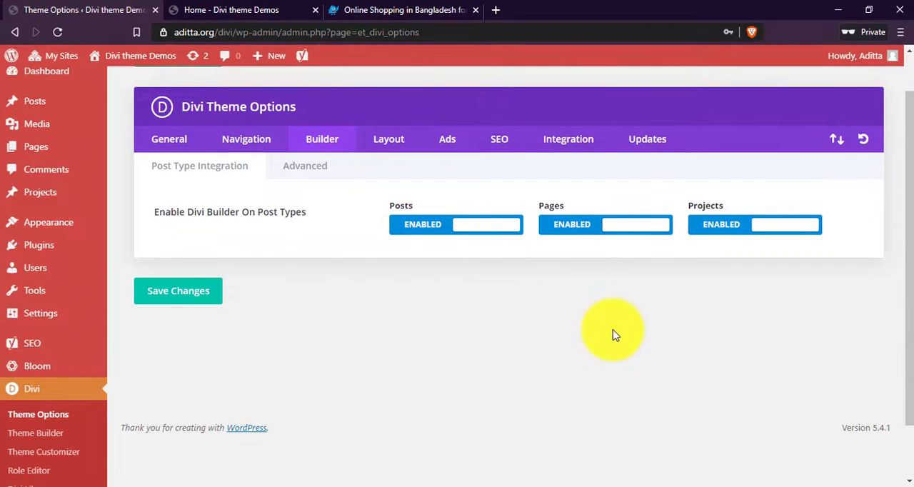
Enable the classic editor in the Builder's advanced options and save the changes.
left_click(286, 167)
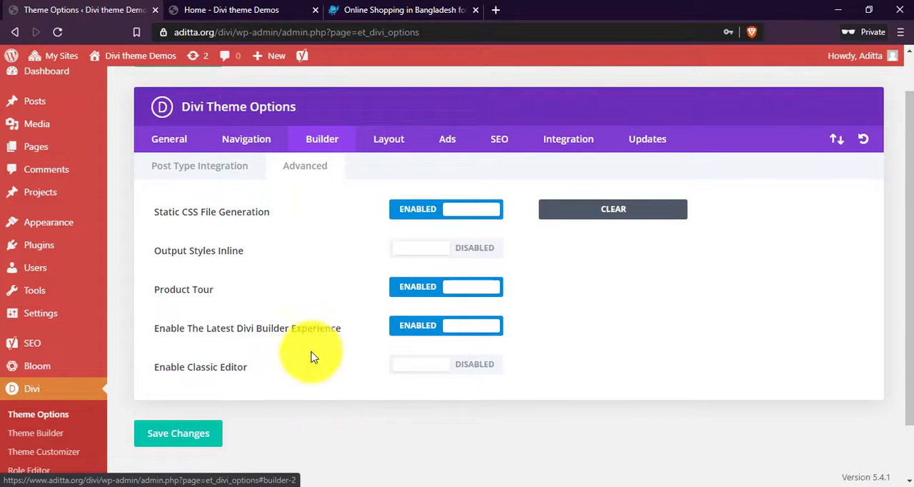
left_click_drag(165, 367, 284, 372)
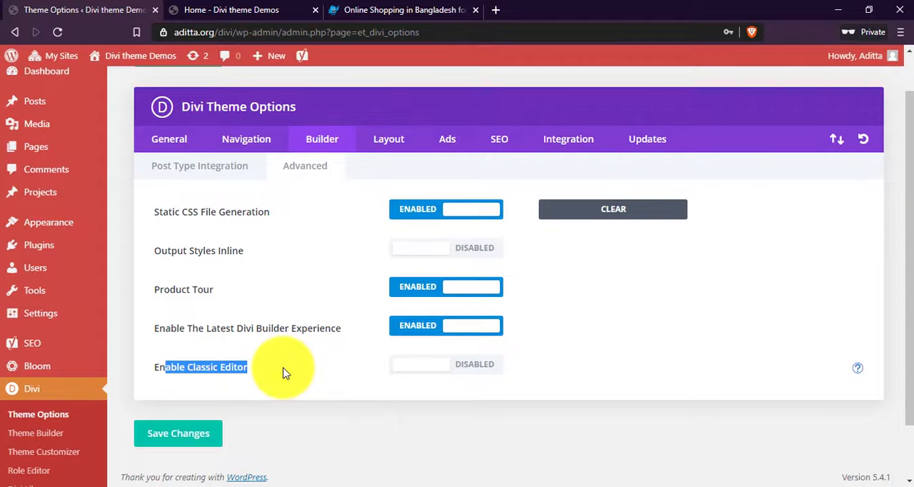
left_click(292, 376)
scroll(585, 325, "down", 1)
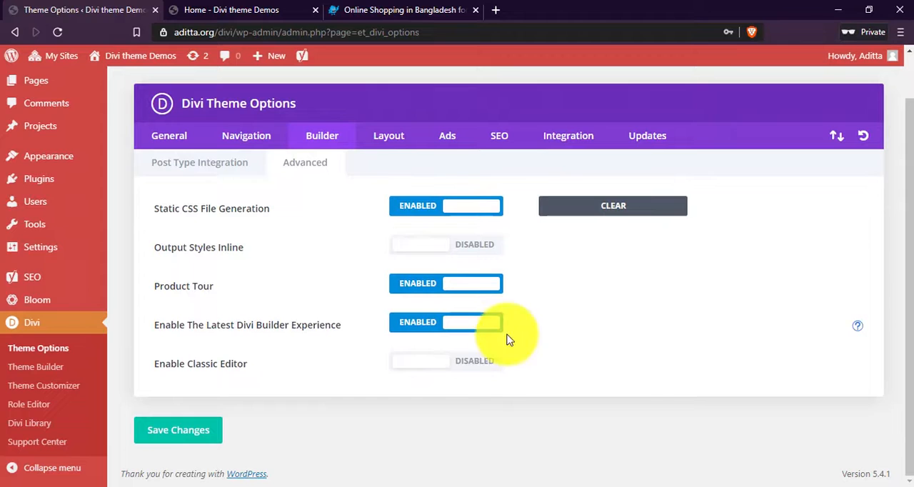
left_click(484, 370)
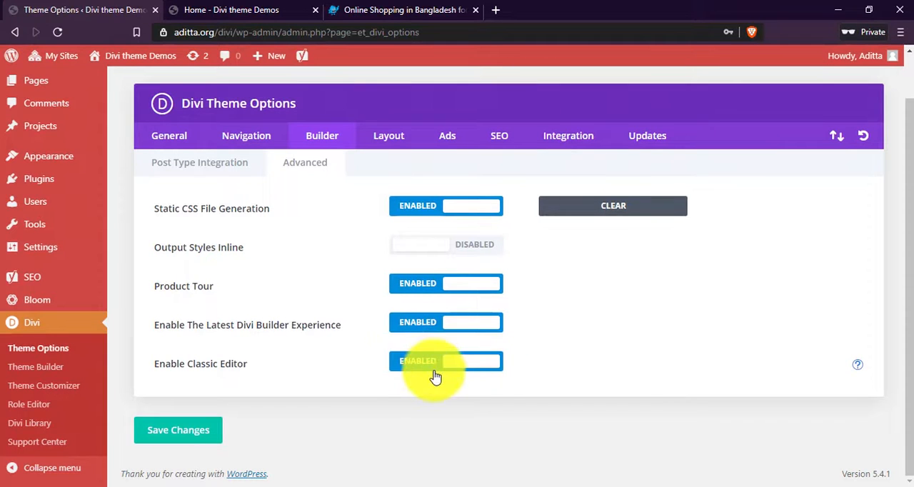
left_click_drag(178, 369, 261, 371)
left_click(263, 371)
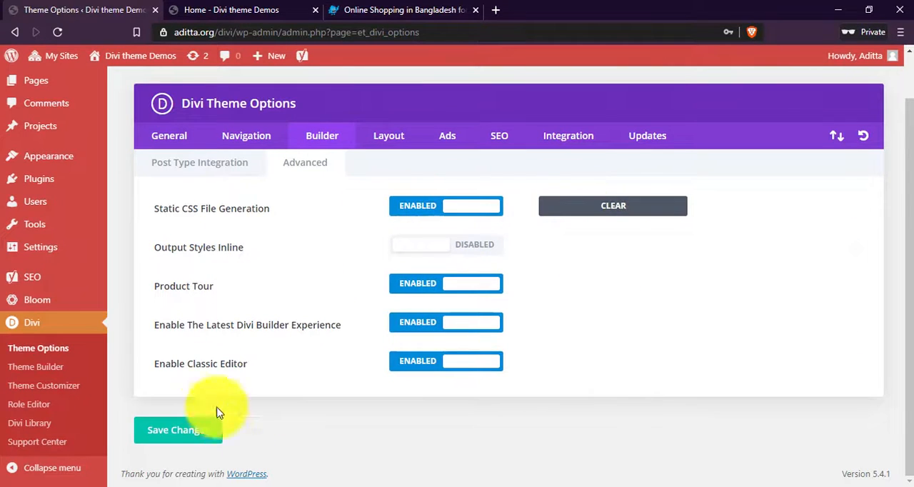
left_click(161, 436)
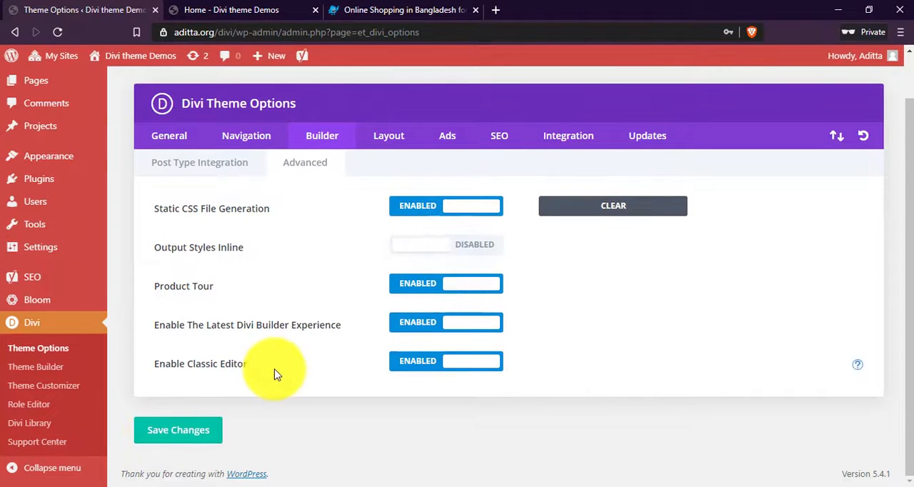
In the single post layout options, exclude Comments from the post info section while keeping Author, Date and Categories.
left_click(385, 135)
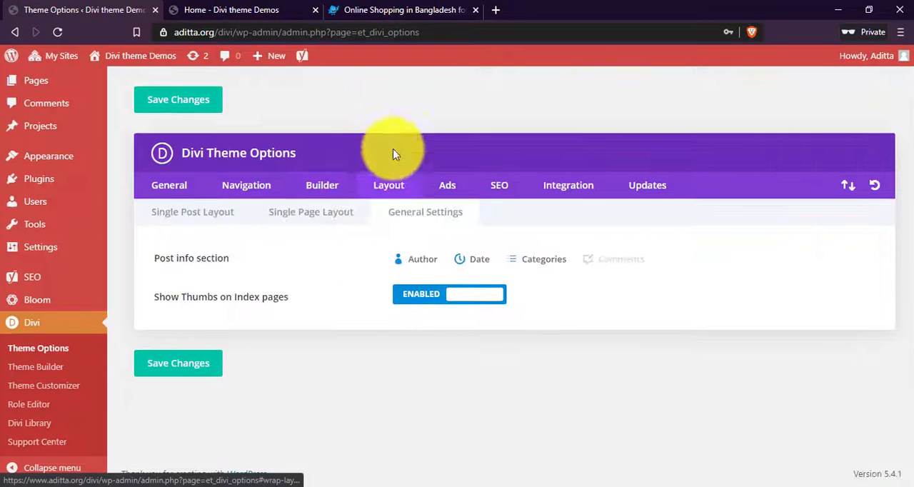
left_click(194, 215)
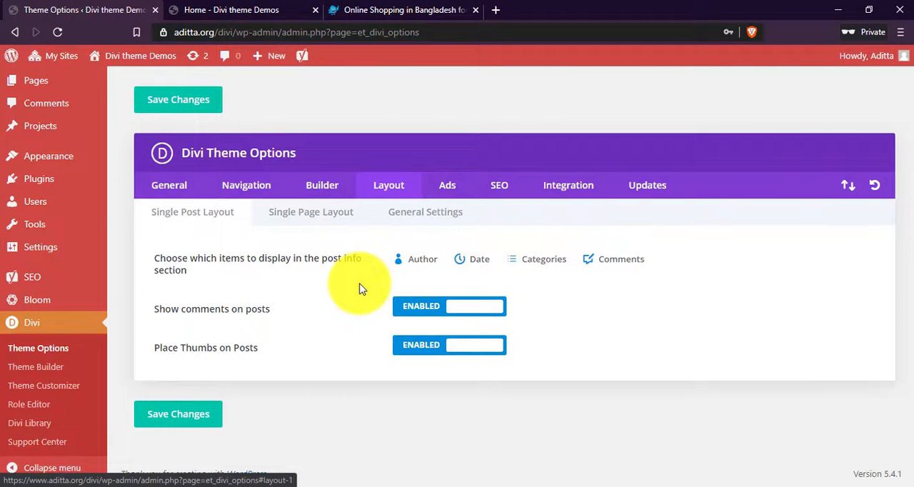
left_click(420, 263)
left_click(428, 261)
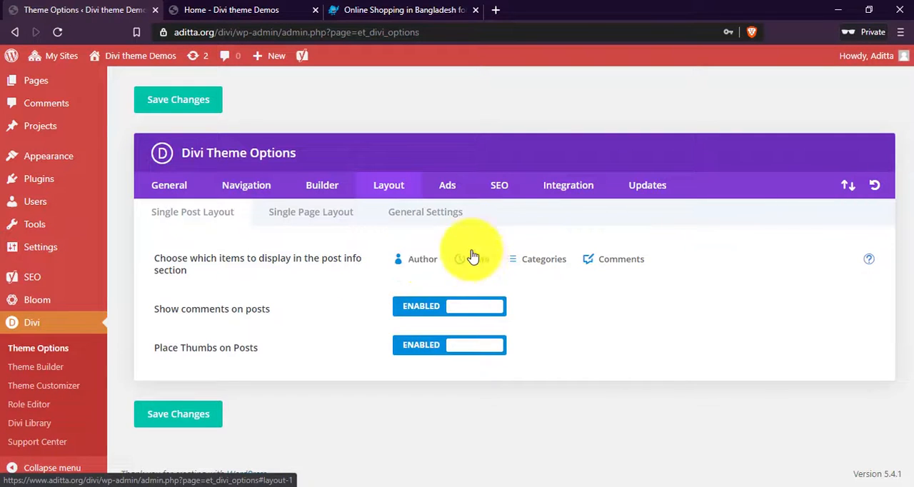
left_click(601, 264)
left_click(611, 266)
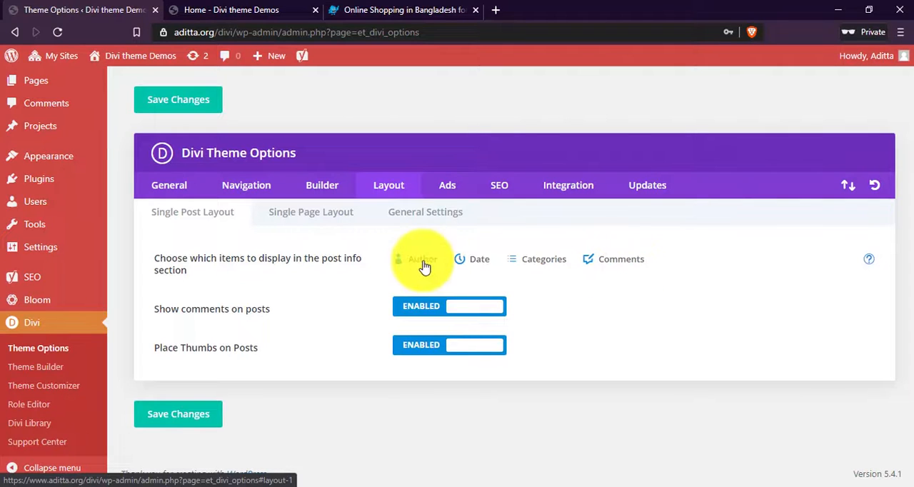
left_click(471, 263)
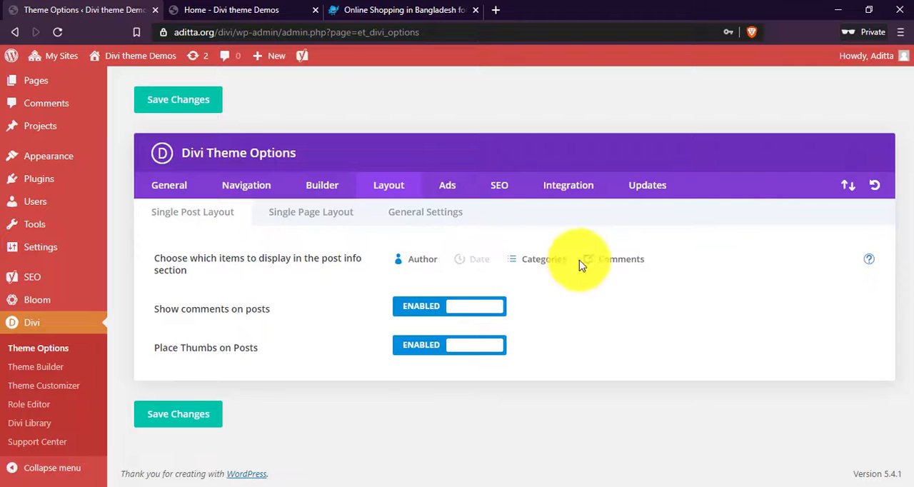
left_click(598, 260)
left_click(473, 263)
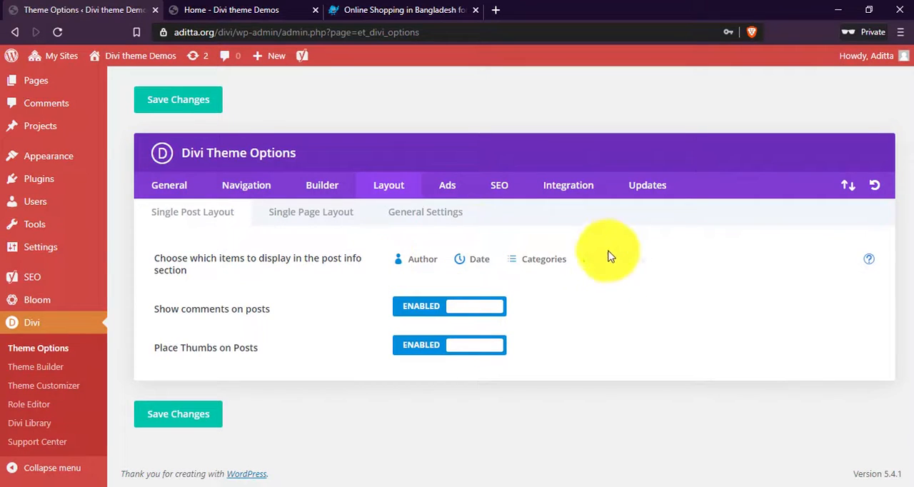
Disable showing comments on posts in the single post layout.
left_click_drag(191, 310, 277, 311)
left_click(278, 311)
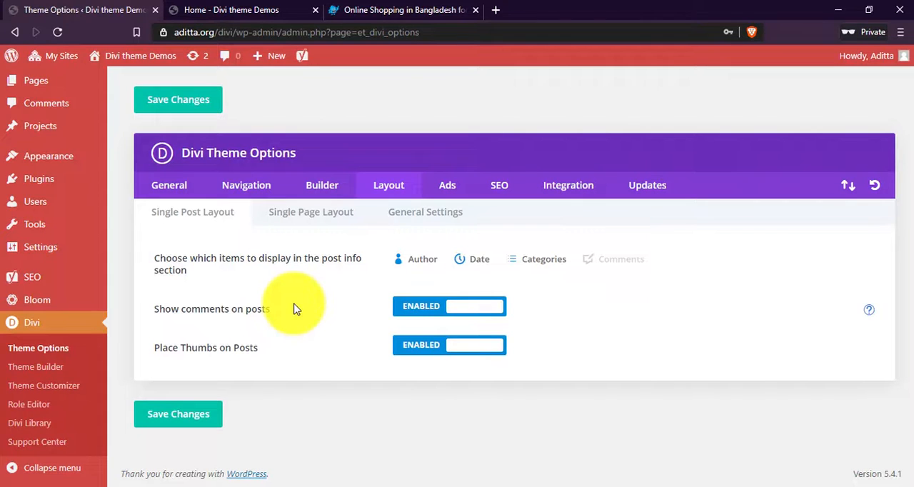
left_click(437, 306)
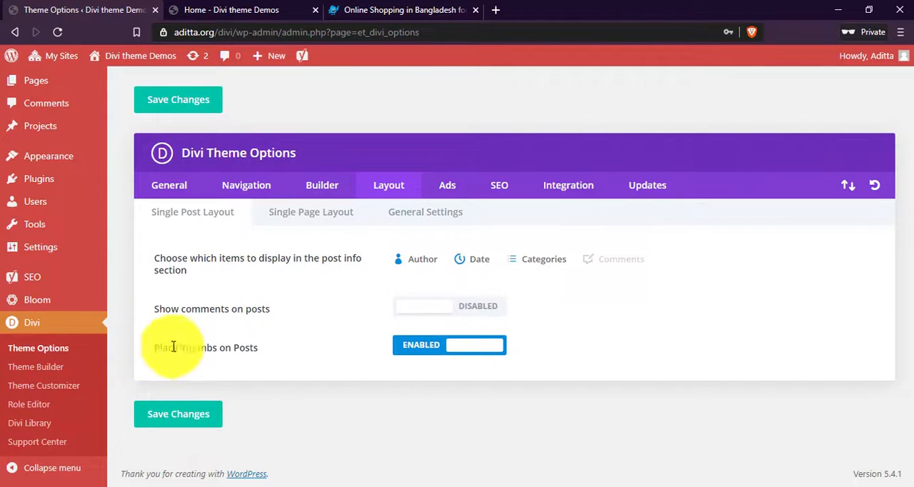
Review the thumbnail option for posts, the single page layout options and the general layout settings.
left_click_drag(155, 348, 270, 351)
left_click(270, 351)
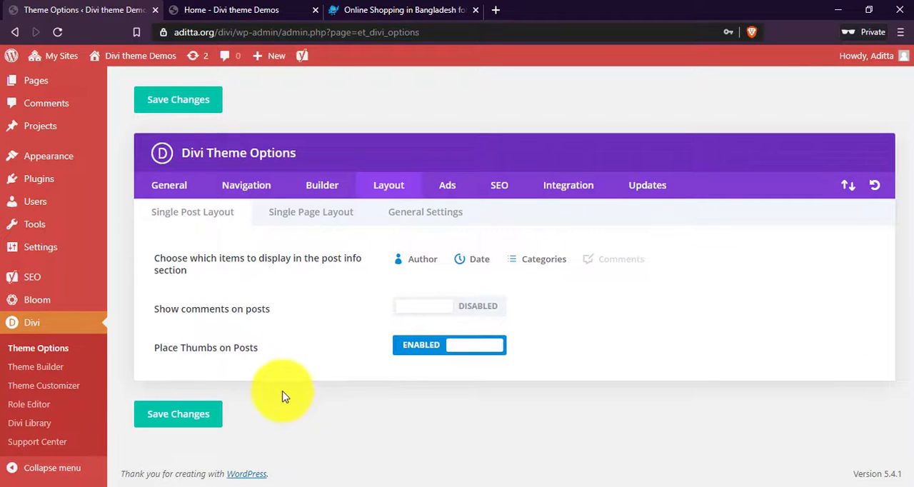
left_click(294, 218)
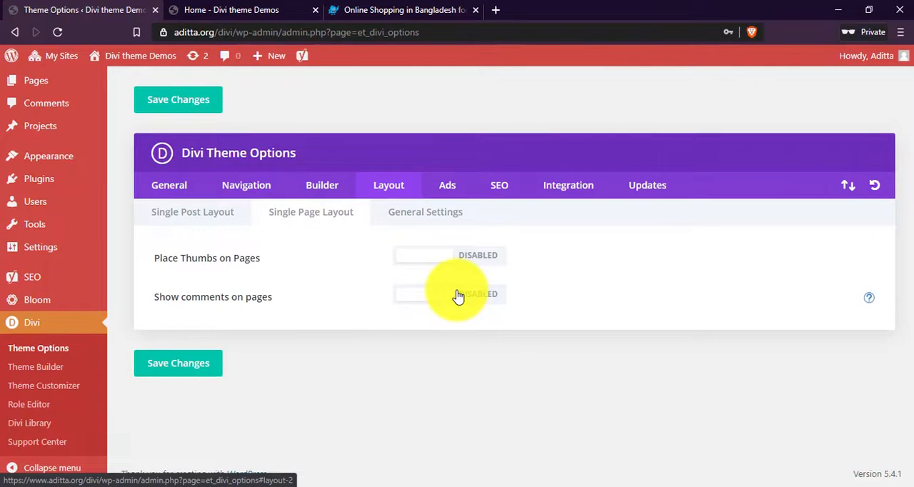
left_click(434, 224)
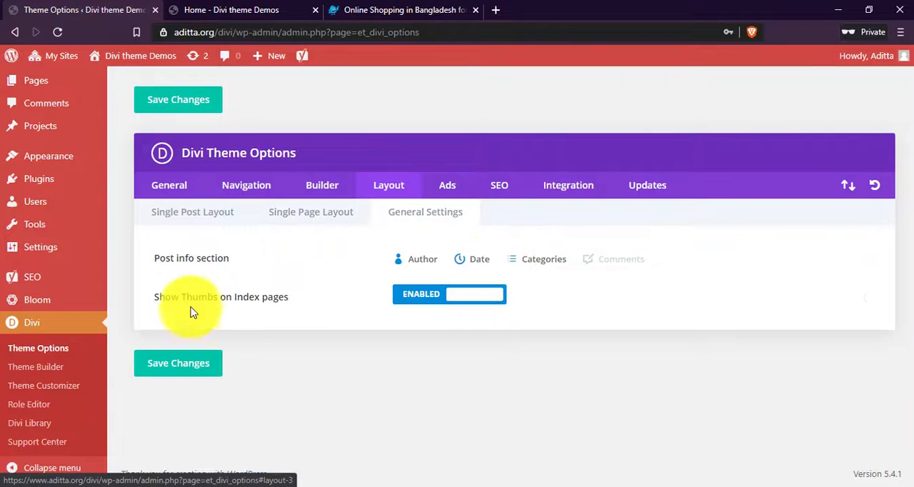
Review the 468x60 advertisement image, destination URL and adsense code fields in the Ads options, and enable the single post 468x60 banner.
left_click(450, 187)
scroll(459, 214, "down", 1)
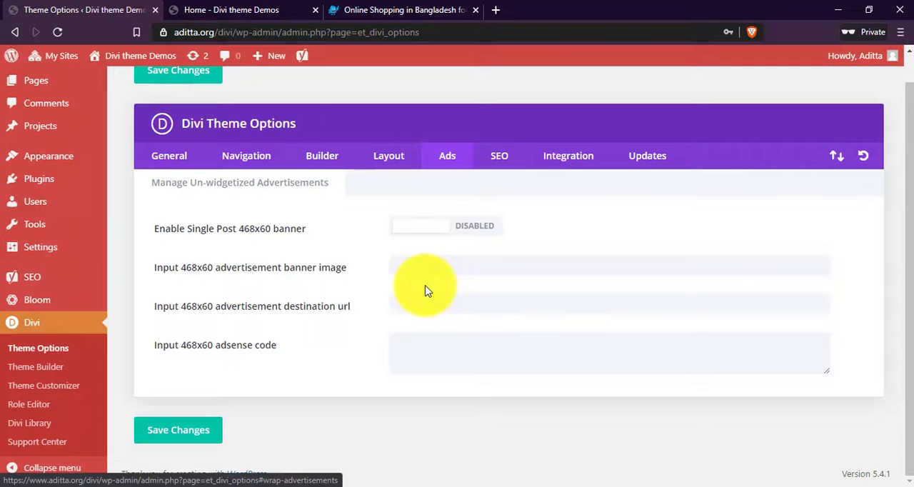
double_click(241, 228)
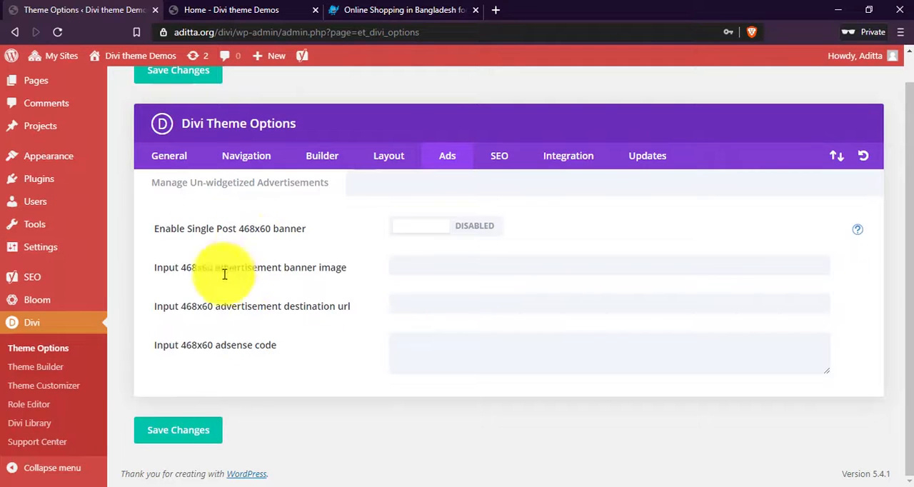
left_click_drag(176, 344, 228, 341)
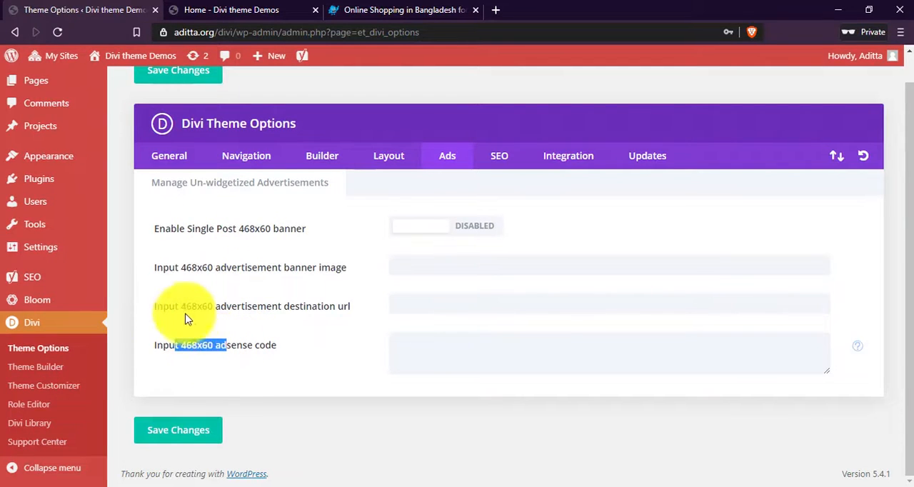
left_click_drag(181, 308, 229, 305)
left_click_drag(181, 267, 236, 265)
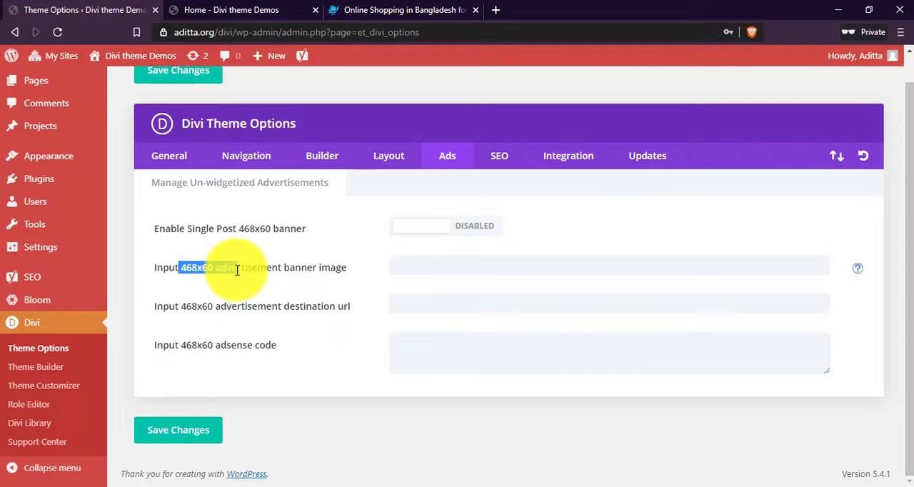
left_click(238, 228)
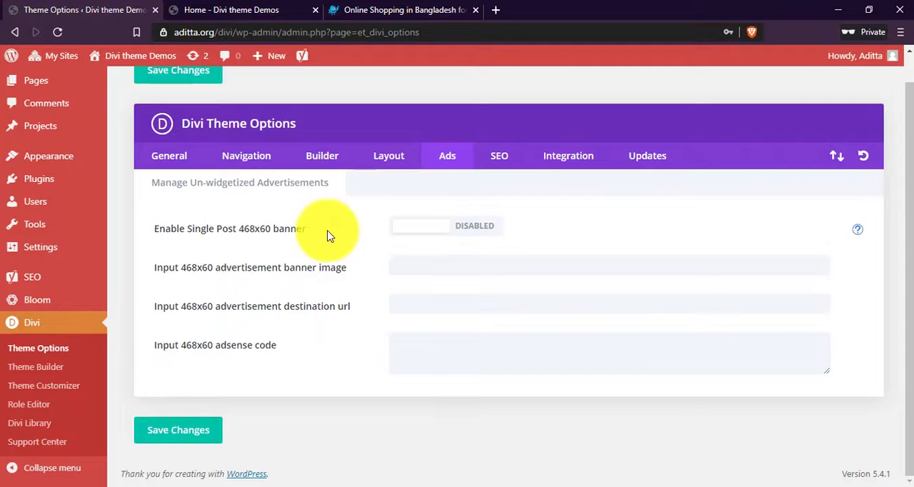
left_click(475, 225)
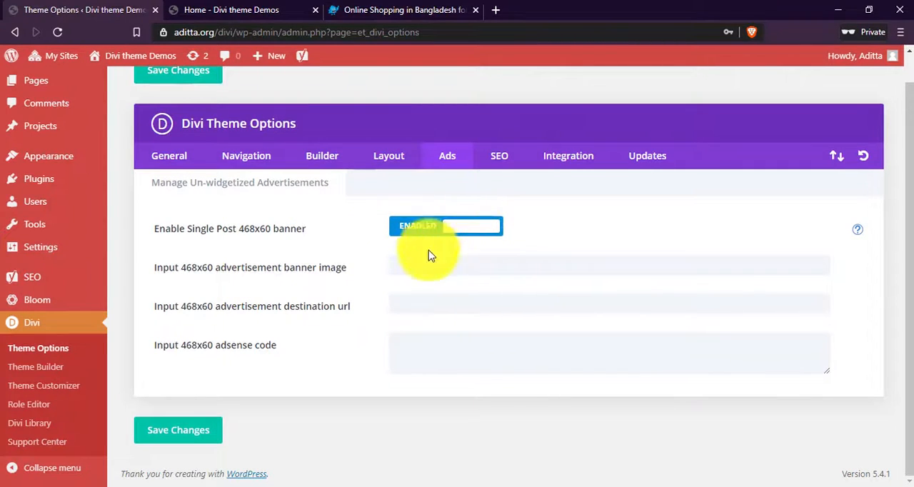
left_click_drag(242, 267, 319, 268)
left_click(341, 270)
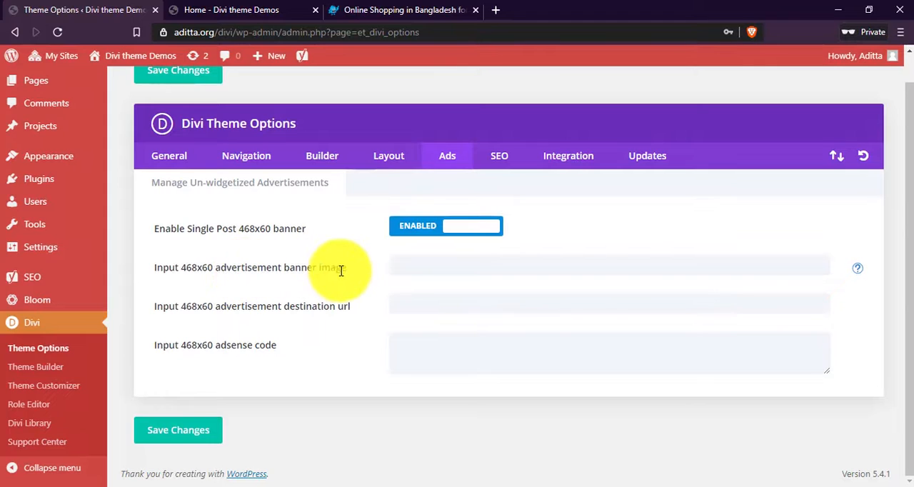
Examine the 468x60 banner image field and its help text, plus the destination URL and adsense code fields.
left_click(444, 266)
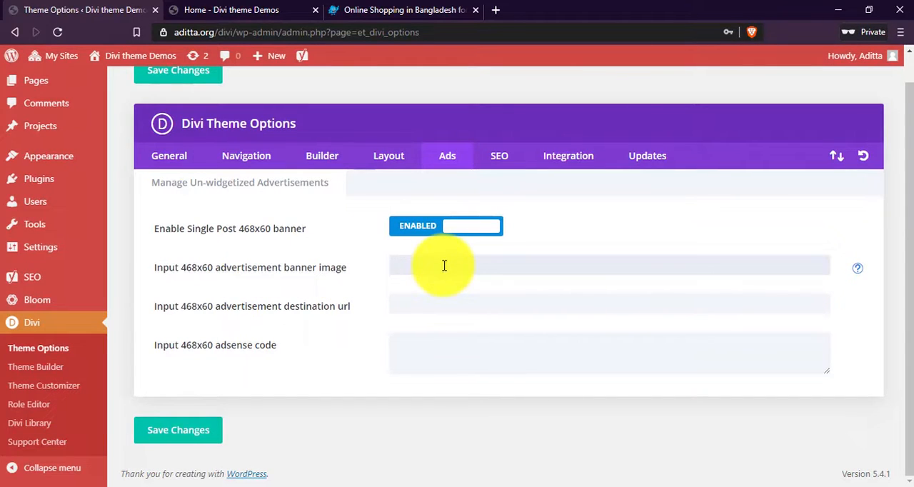
left_click(857, 269)
left_click_drag(399, 287, 579, 301)
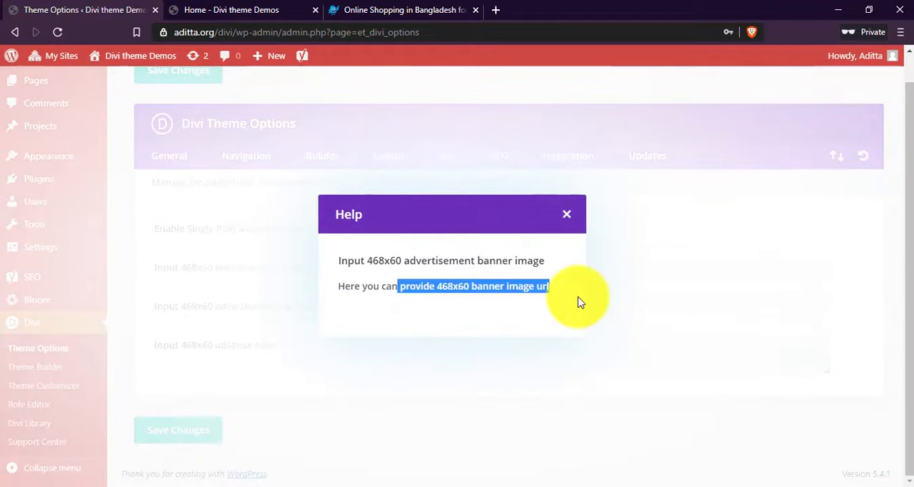
left_click(519, 301)
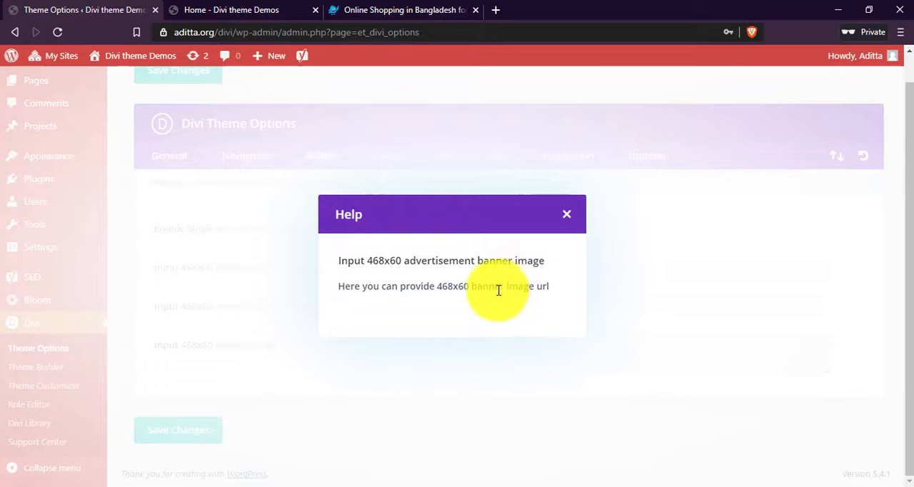
left_click_drag(498, 290, 557, 275)
left_click(564, 215)
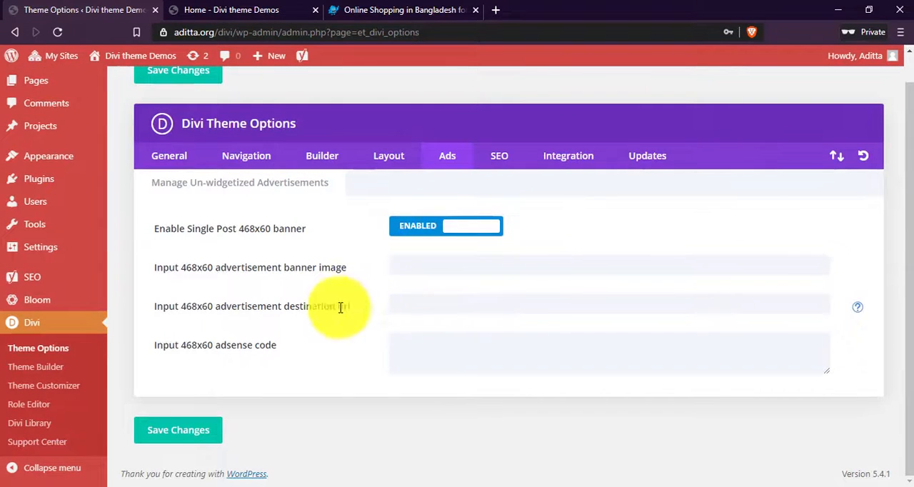
left_click_drag(350, 307, 257, 307)
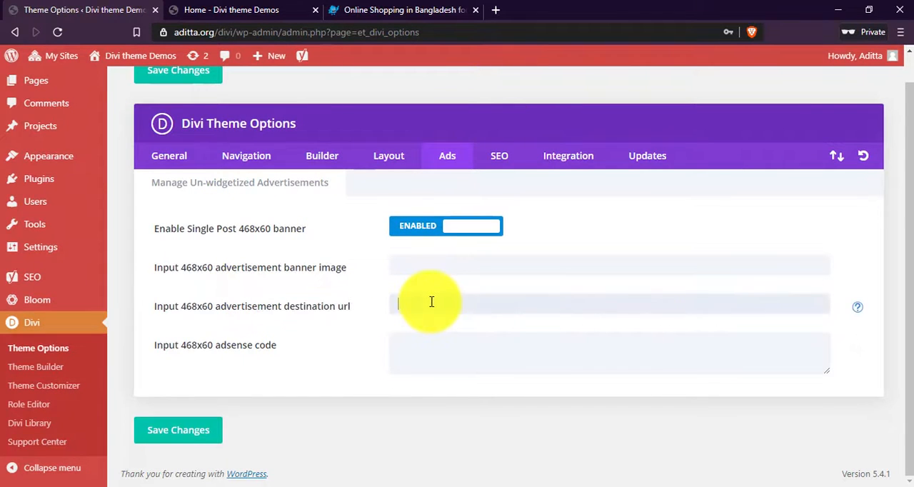
left_click_drag(163, 345, 283, 352)
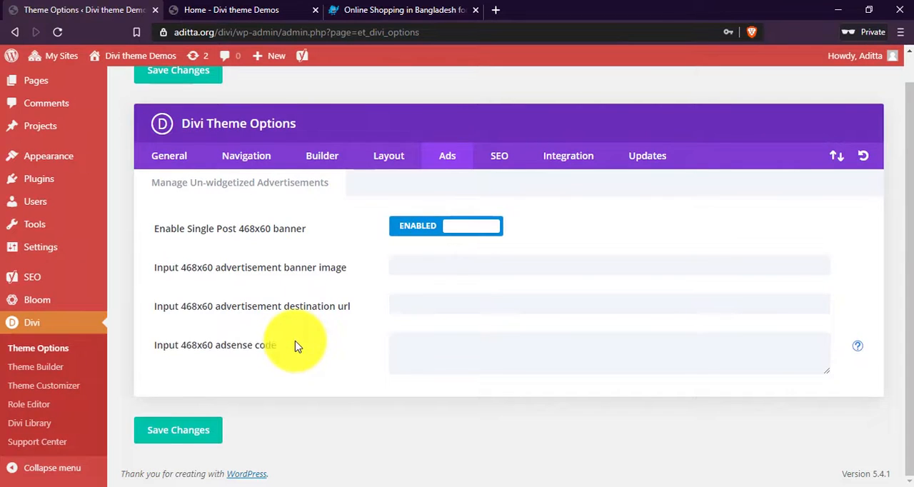
left_click(448, 347)
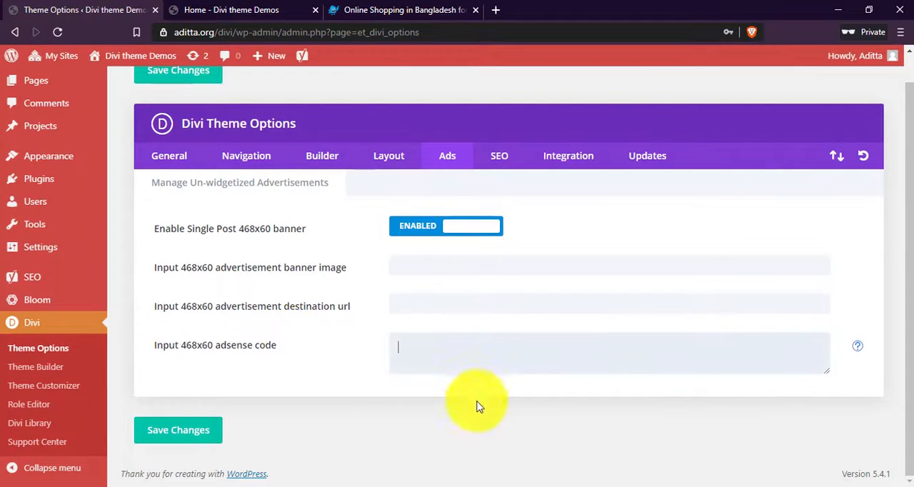
Disable the single post 468x60 banner in the Ads options and save the changes.
left_click(189, 420)
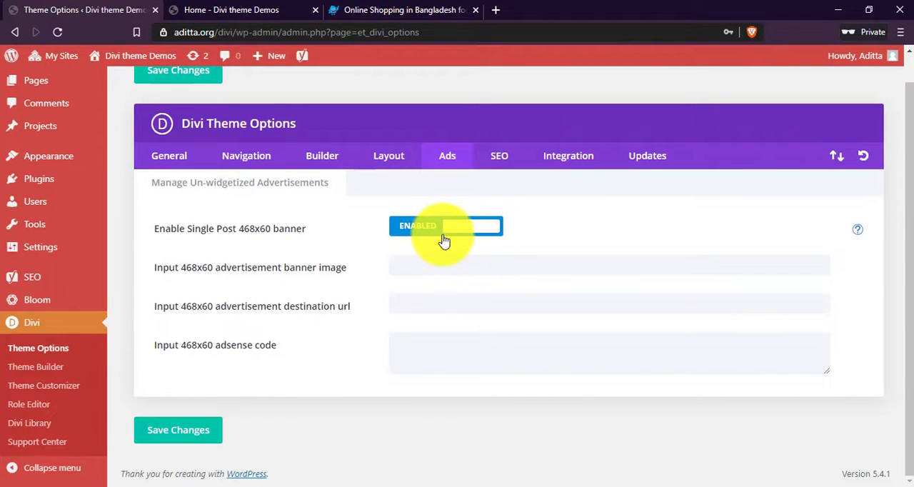
left_click(442, 238)
left_click(188, 433)
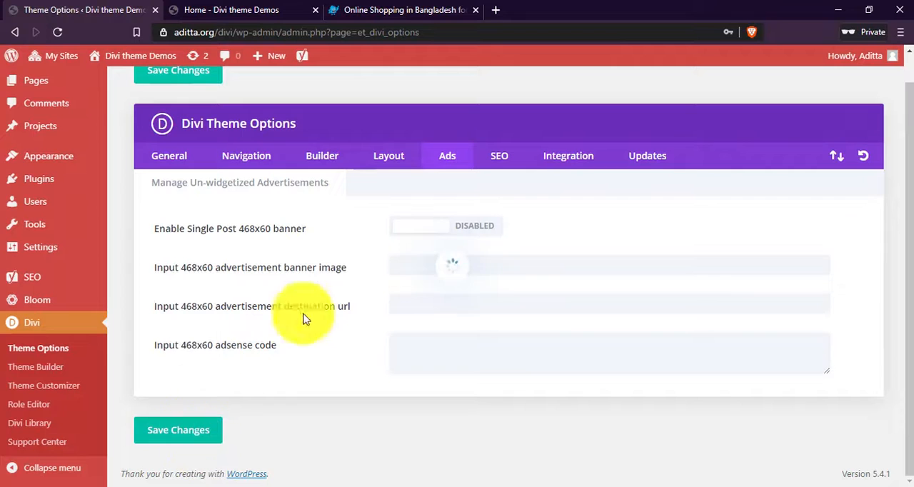
In the SEO options, enable the custom title for the homepage.
left_click(500, 161)
scroll(520, 178, "down", 1)
scroll(361, 224, "down", 2)
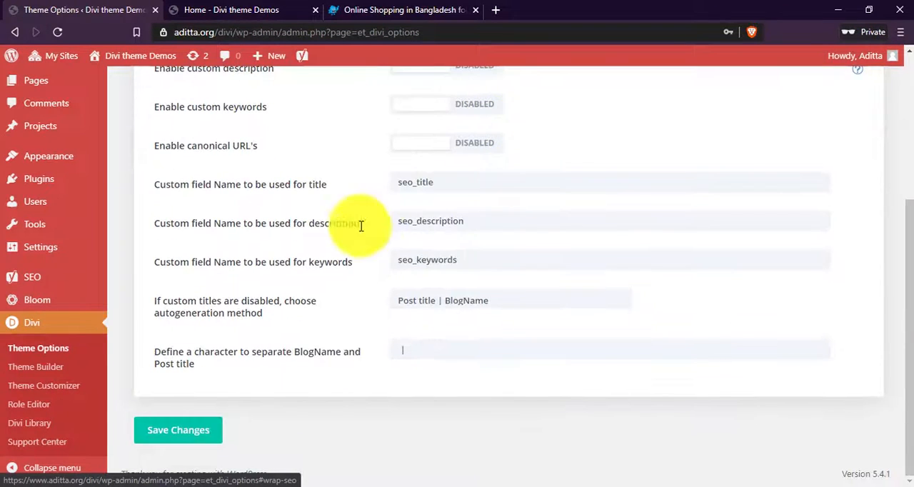
scroll(188, 216, "up", 3)
left_click(187, 213)
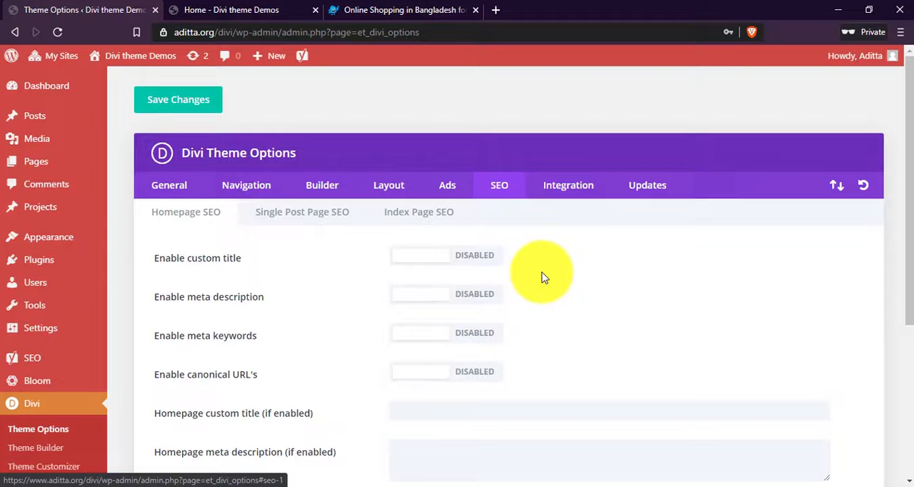
scroll(541, 277, "down", 3)
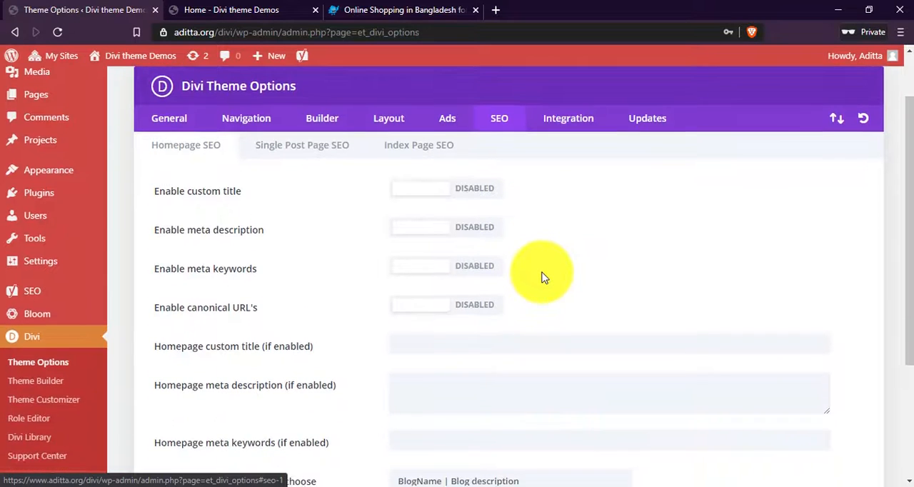
scroll(269, 215, "up", 2)
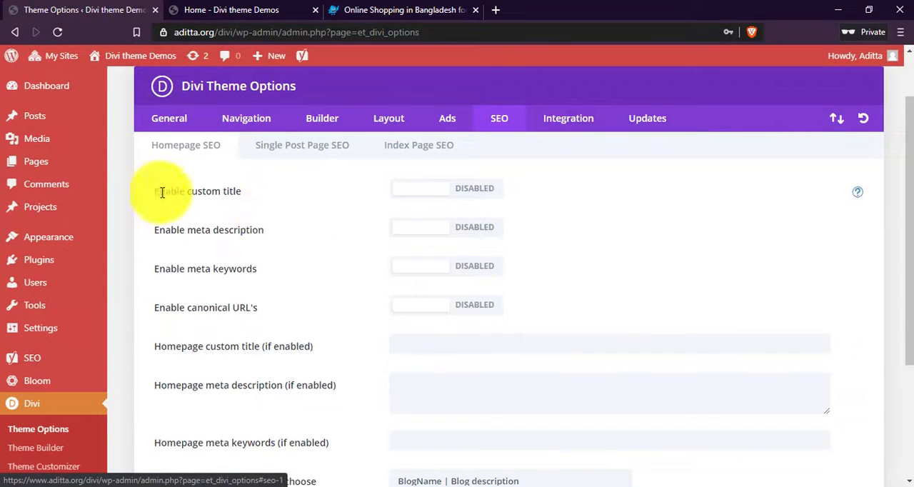
left_click_drag(161, 192, 255, 198)
left_click(259, 197)
left_click(481, 200)
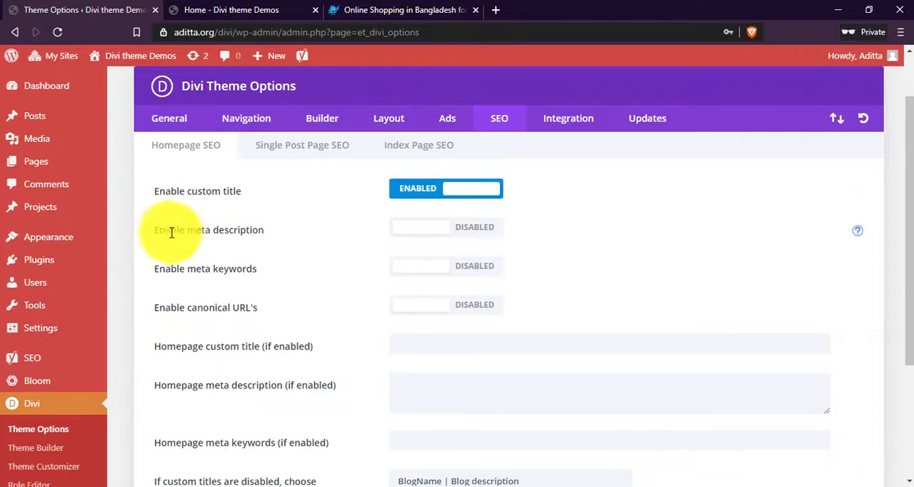
Enable the meta description and meta keywords for the homepage SEO.
left_click_drag(169, 230, 245, 231)
left_click(245, 231)
left_click(483, 236)
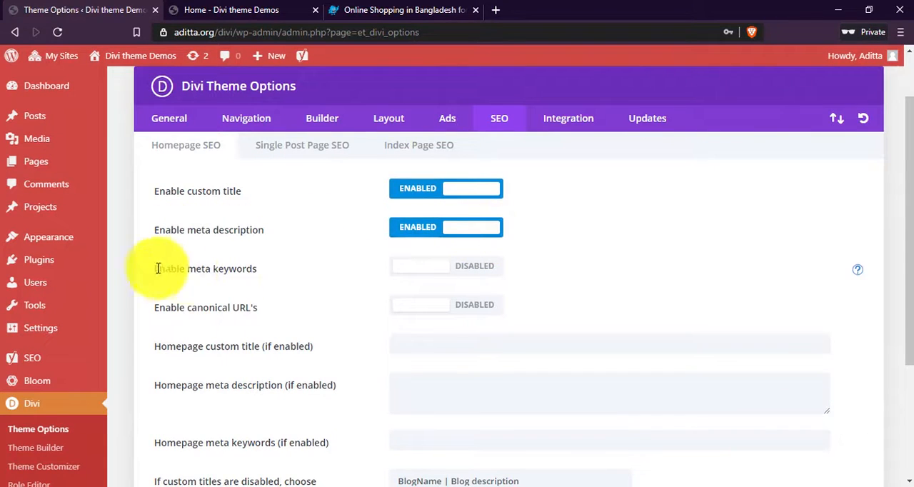
left_click_drag(165, 270, 260, 272)
left_click(468, 265)
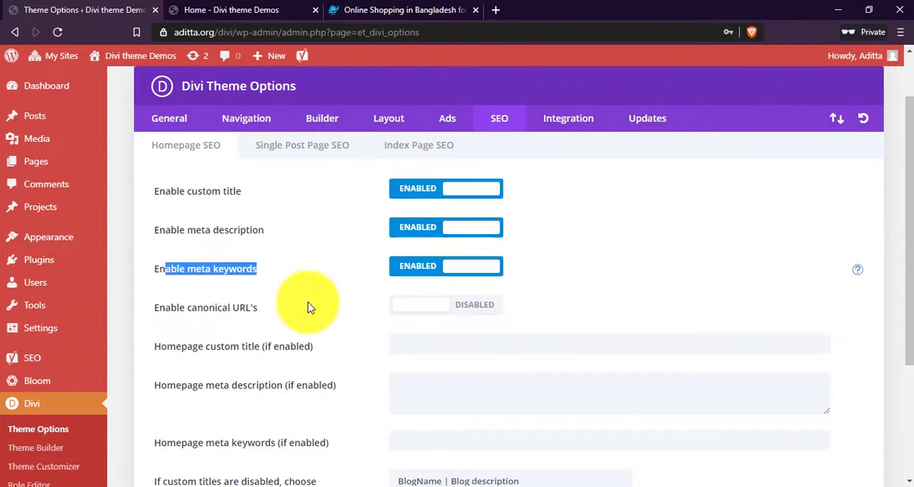
left_click(230, 303)
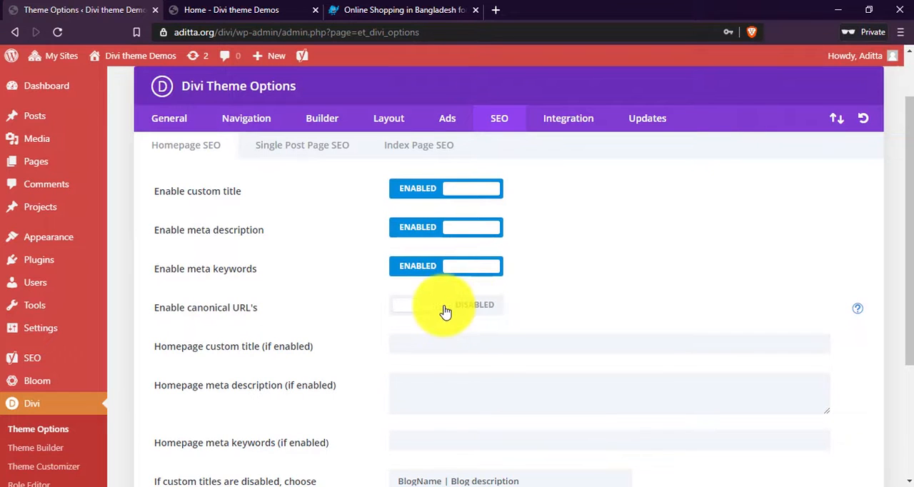
Review the homepage canonical URL, title autogeneration and separator character options, and save the homepage SEO settings.
scroll(514, 245, "down", 2)
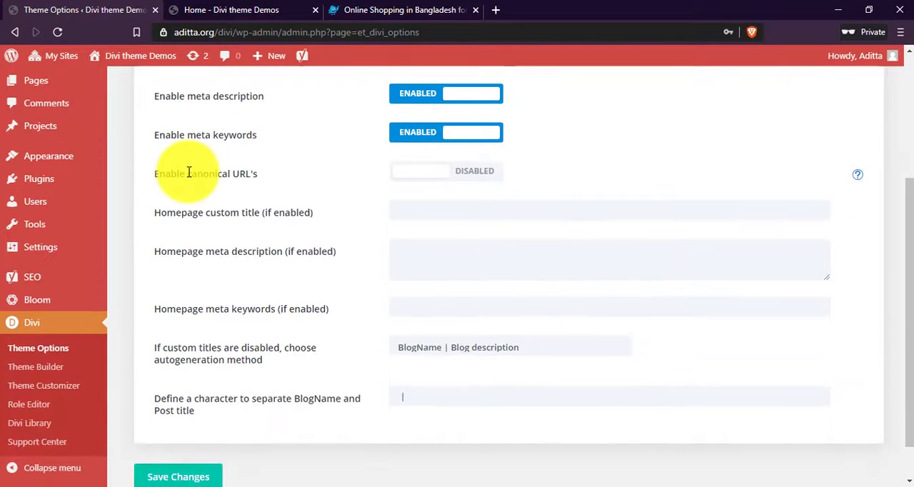
left_click_drag(187, 173, 253, 177)
left_click(307, 189)
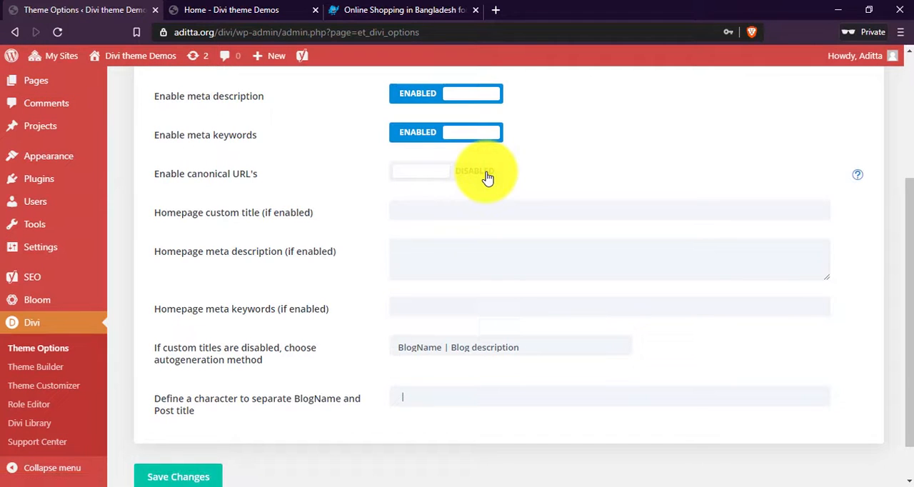
scroll(367, 300, "down", 1)
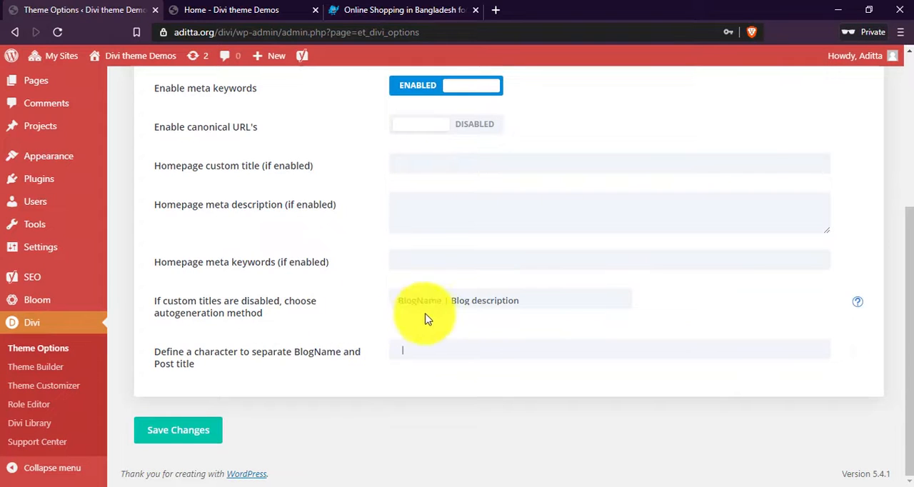
left_click(467, 304)
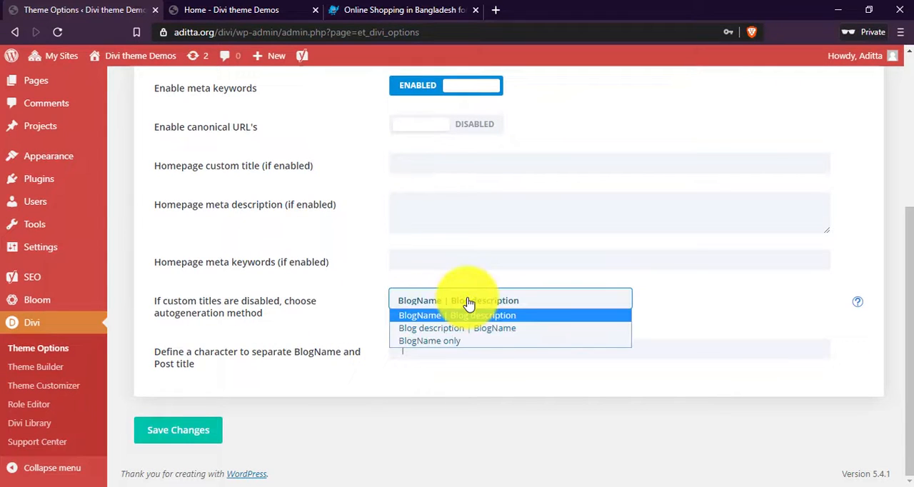
left_click(506, 394)
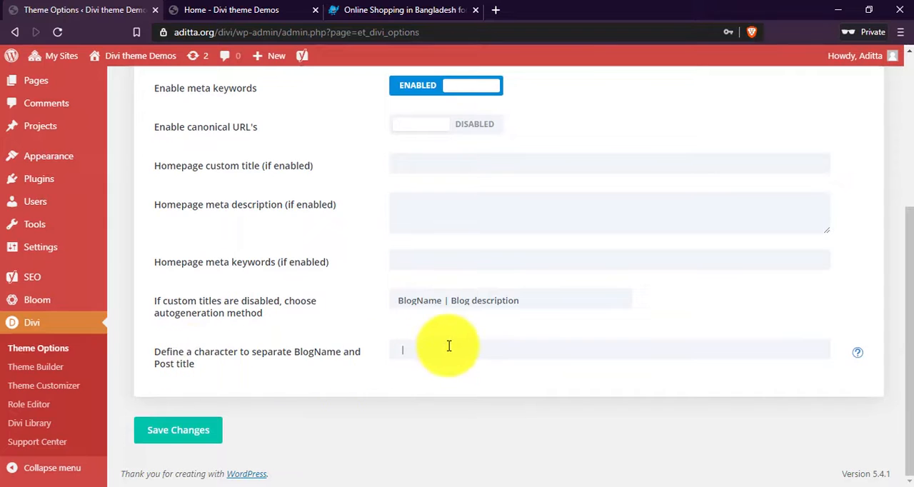
left_click_drag(447, 350, 334, 350)
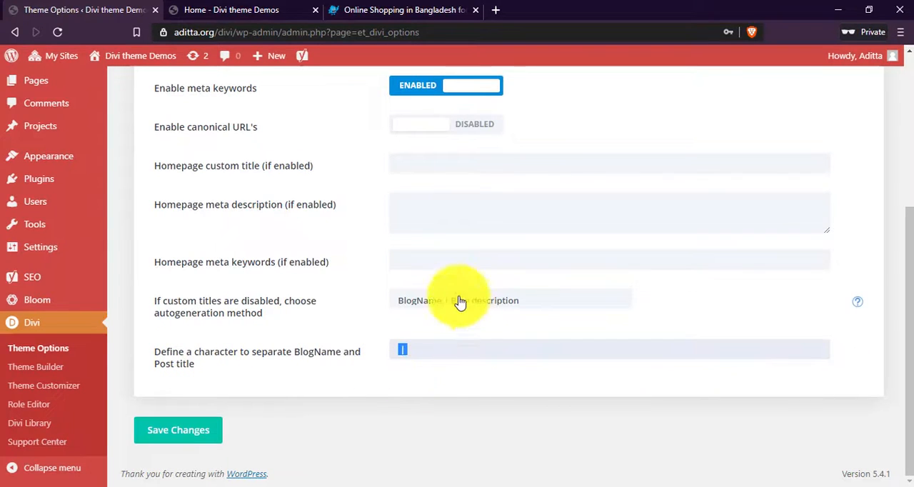
left_click(187, 440)
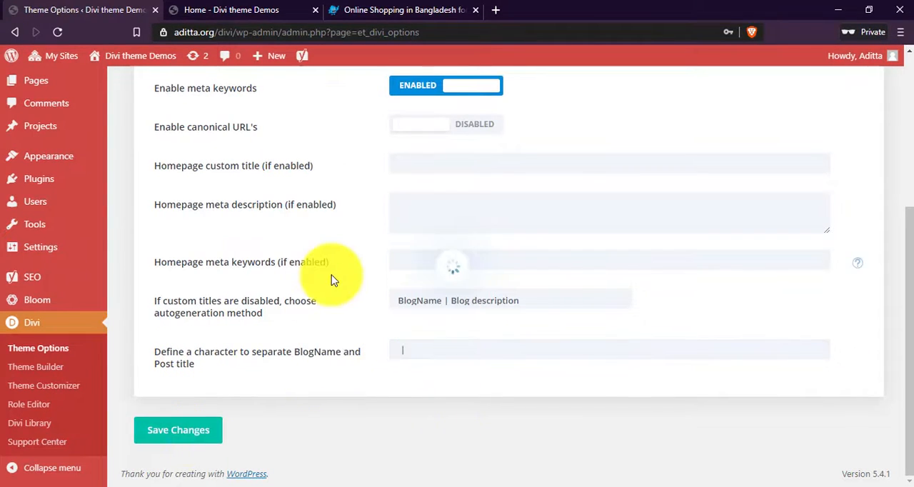
In the single post page SEO options, enable custom titles and custom description.
scroll(329, 279, "up", 3)
left_click(292, 172)
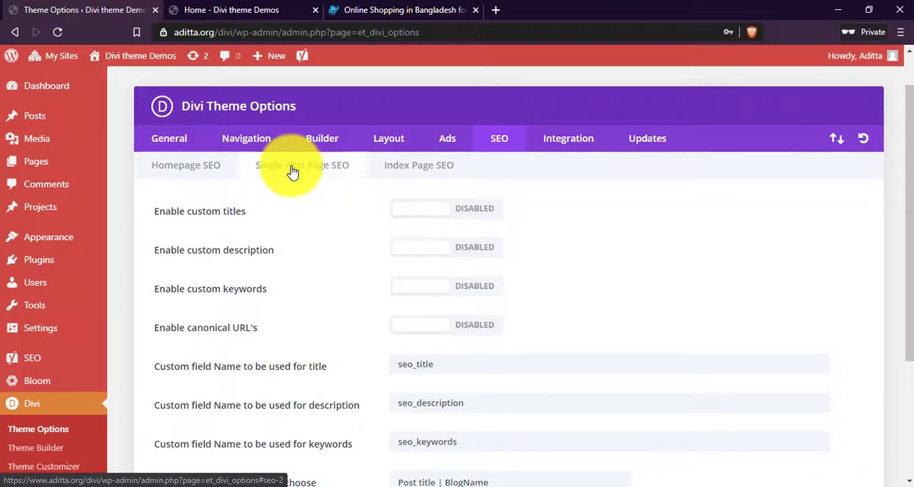
scroll(339, 208, "down", 1)
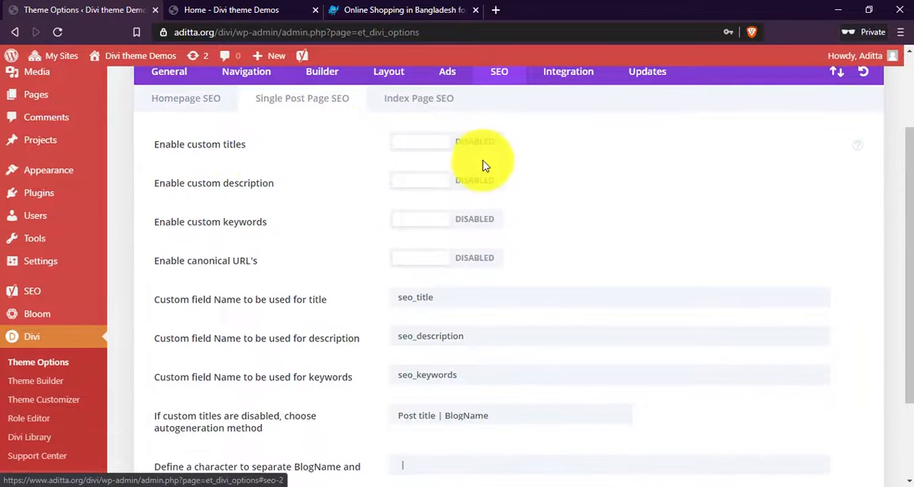
left_click(462, 147)
left_click_drag(164, 183, 279, 190)
left_click(458, 192)
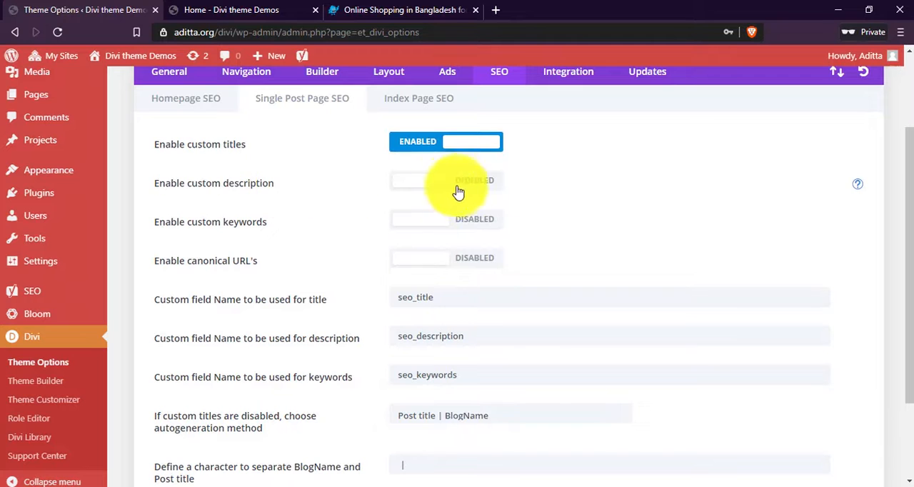
Enable custom keywords for single post pages and save the changes.
left_click_drag(187, 223, 300, 224)
left_click(500, 221)
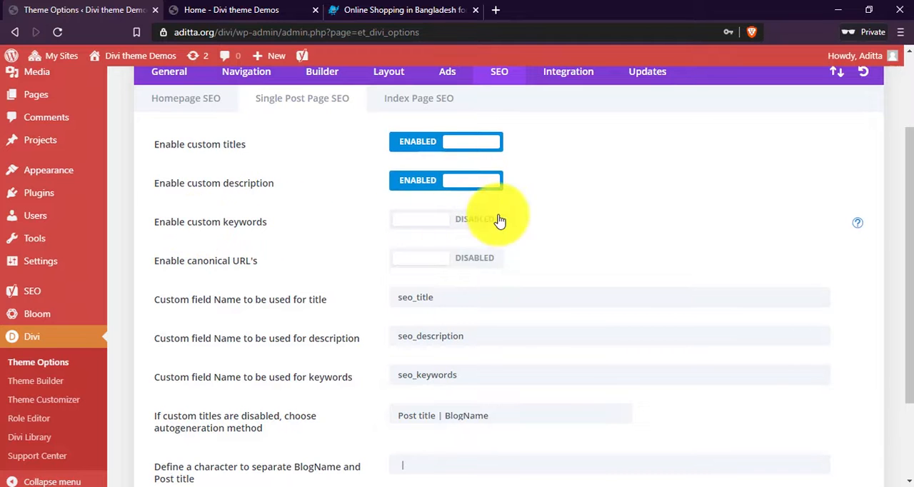
scroll(366, 285, "down", 1)
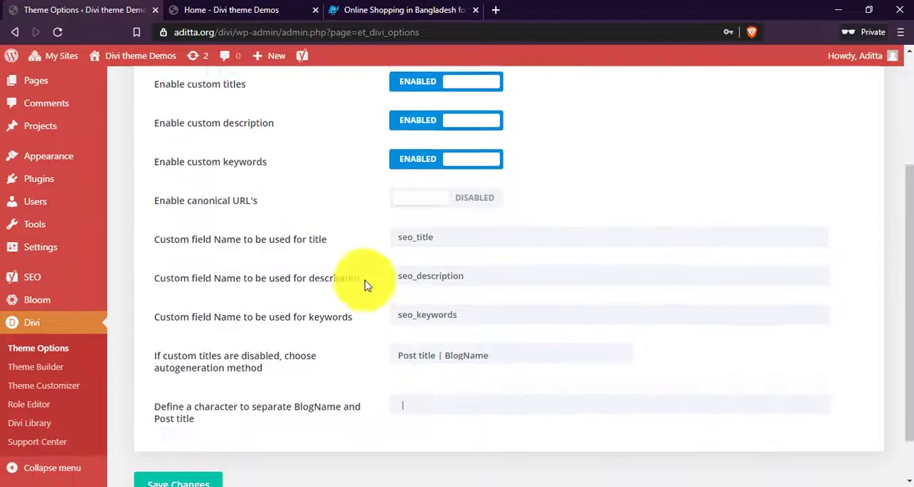
scroll(353, 276, "down", 1)
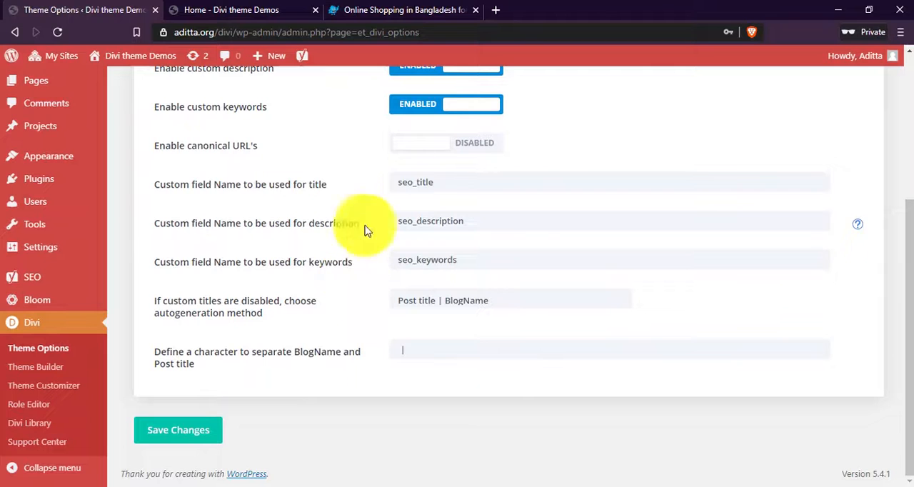
left_click(179, 431)
In the index page SEO options, enable meta descriptions.
scroll(308, 359, "up", 4)
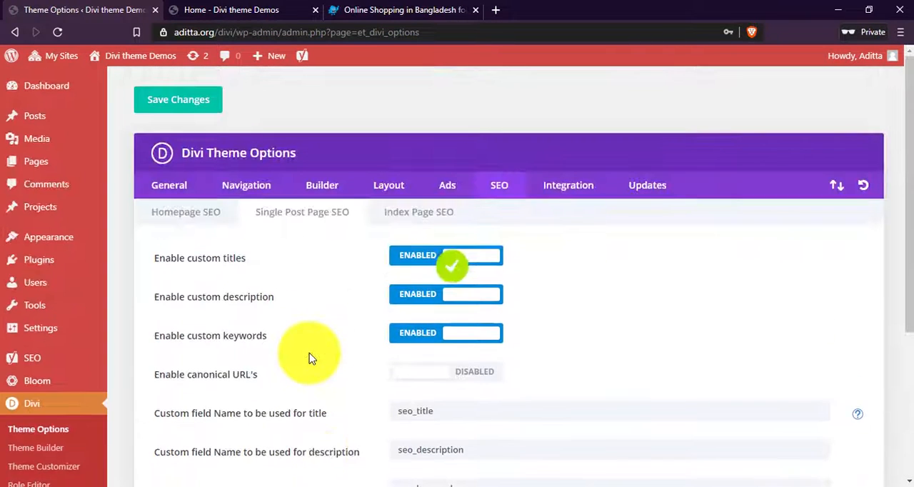
left_click(417, 214)
scroll(292, 297, "down", 1)
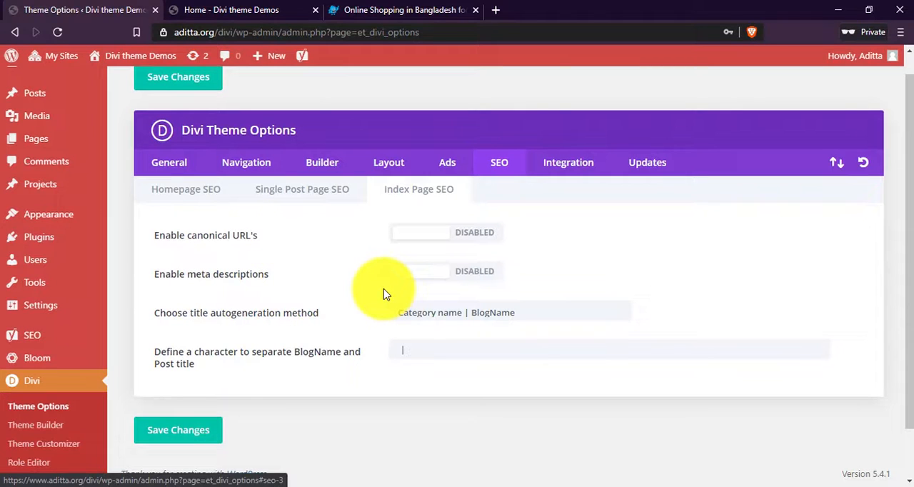
left_click_drag(174, 275, 276, 274)
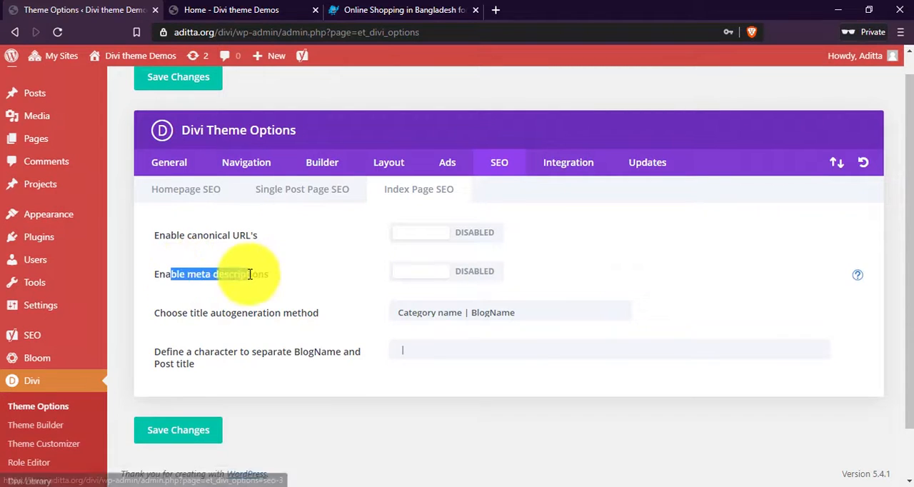
left_click(282, 288)
left_click(439, 275)
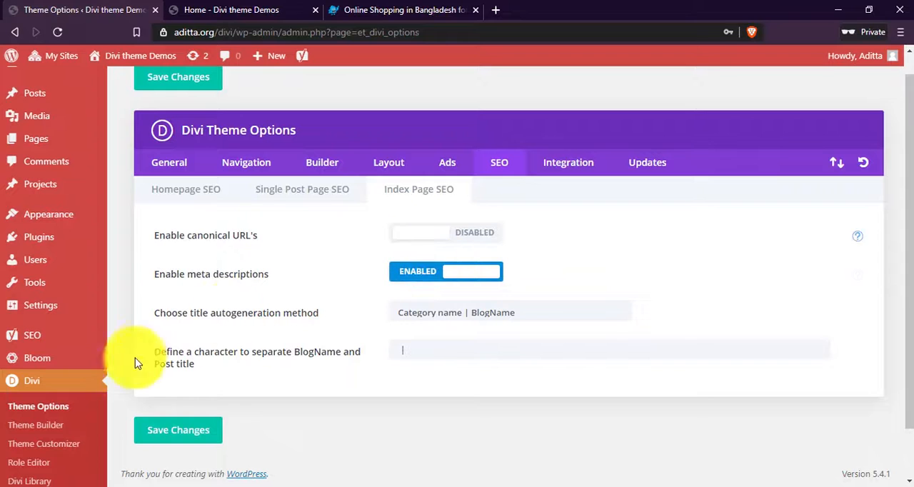
Set the index page title autogeneration method to BlogName | Category name, review the separator character option, and save the changes.
left_click_drag(172, 312, 327, 320)
left_click(464, 324)
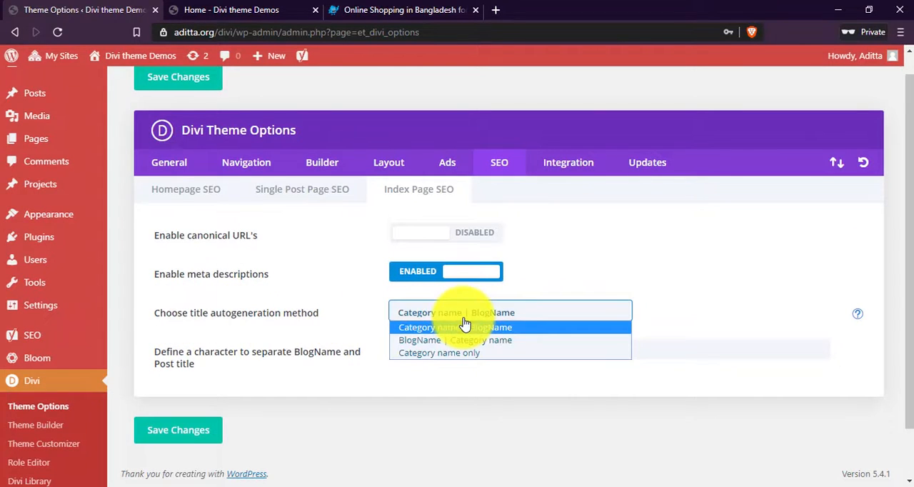
left_click(523, 342)
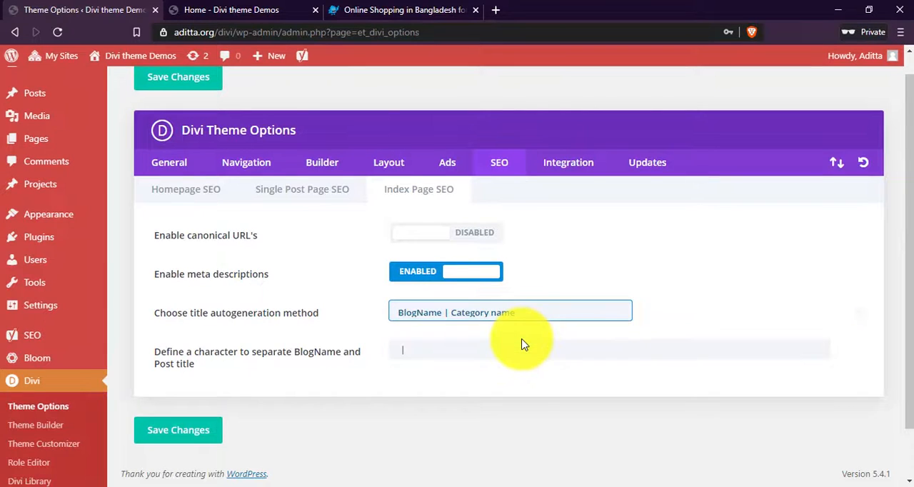
left_click(485, 308)
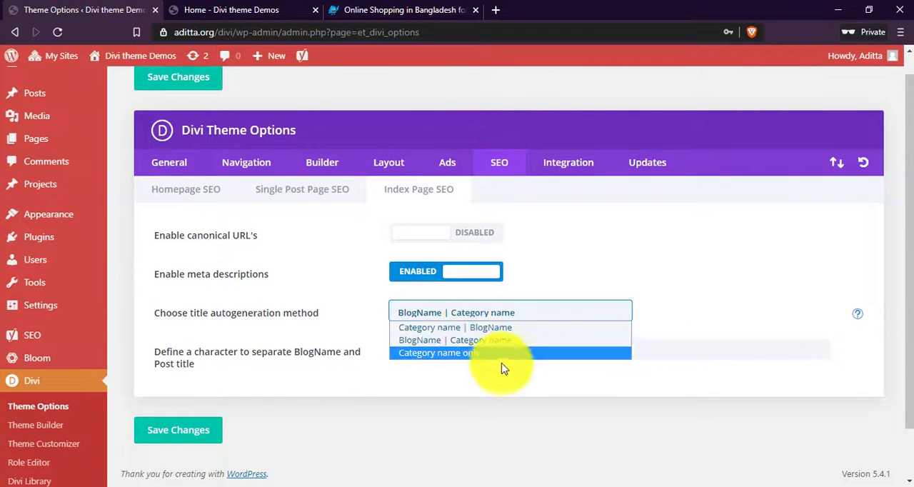
left_click(454, 456)
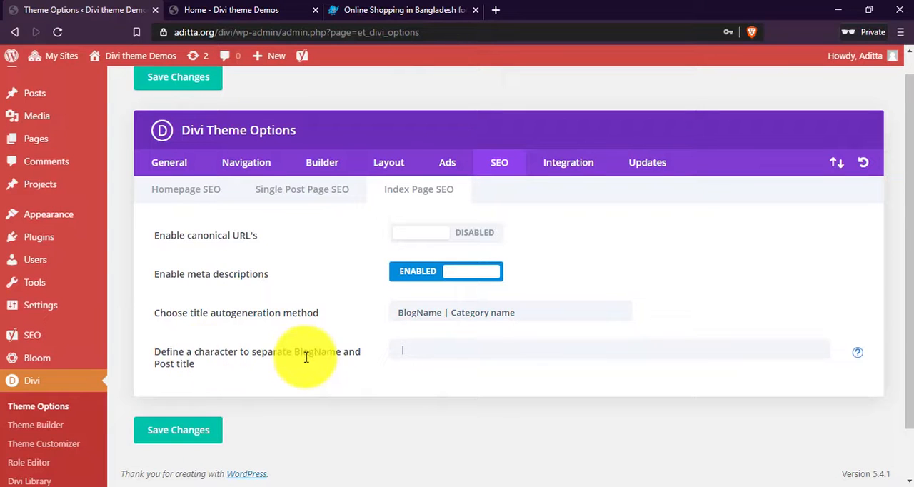
left_click_drag(278, 357, 426, 356)
left_click(426, 356)
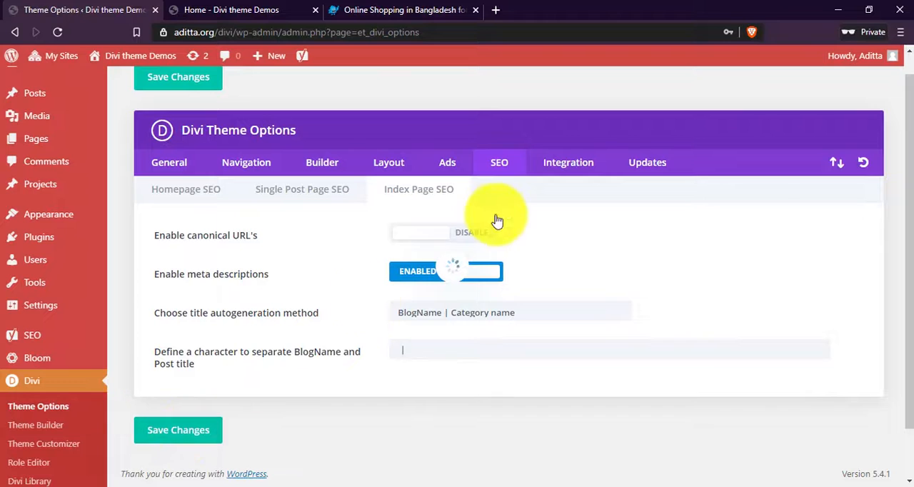
Examine the header, body, single top and single bottom code toggles in the Integration options.
left_click(571, 170)
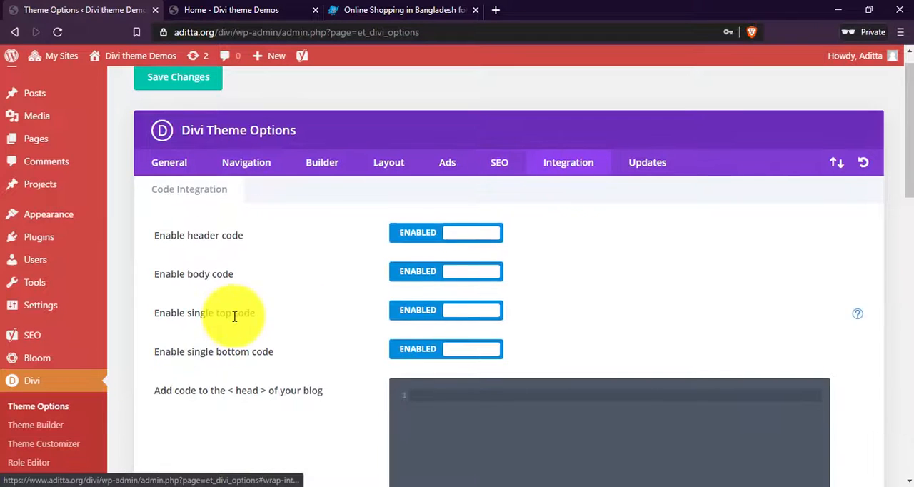
scroll(222, 300, "down", 1)
left_click_drag(158, 169, 227, 184)
left_click(266, 178)
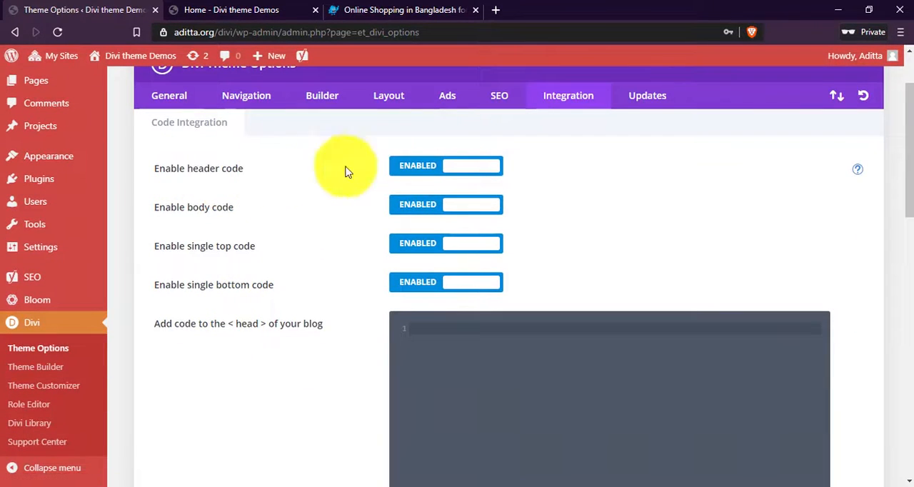
left_click_drag(173, 210, 269, 214)
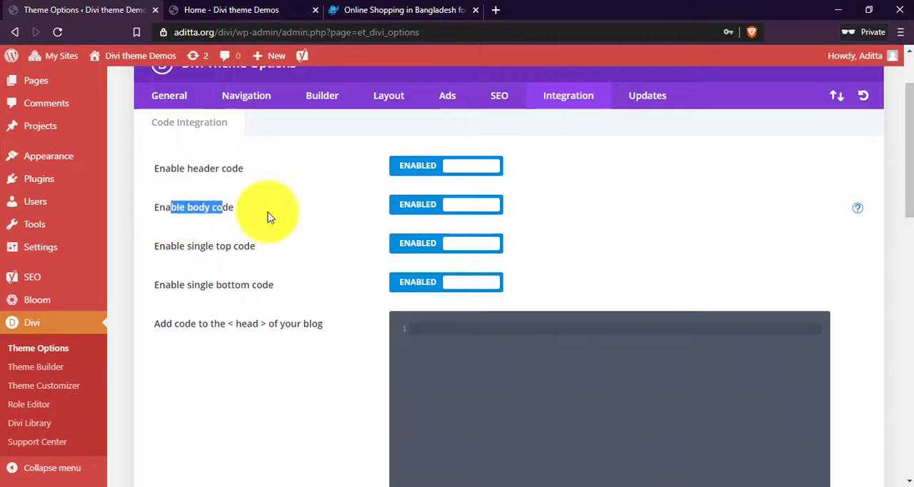
left_click(286, 211)
scroll(330, 243, "down", 1)
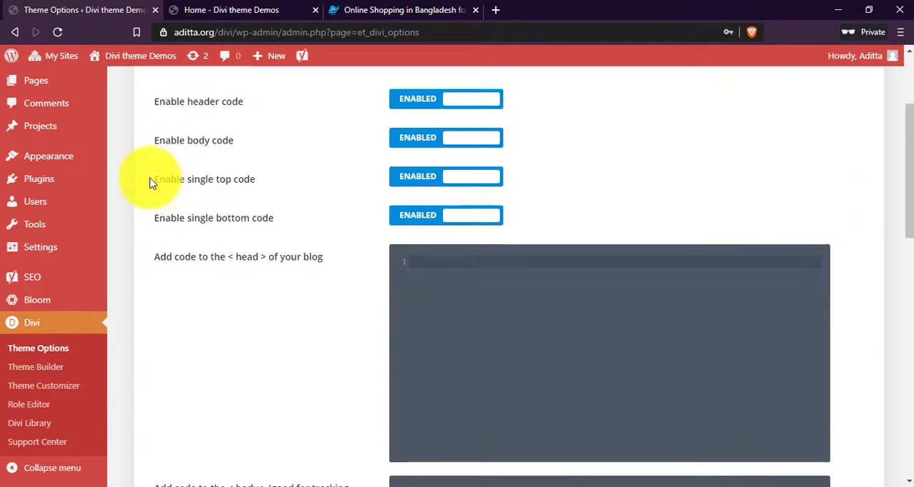
left_click_drag(149, 180, 282, 187)
left_click(282, 187)
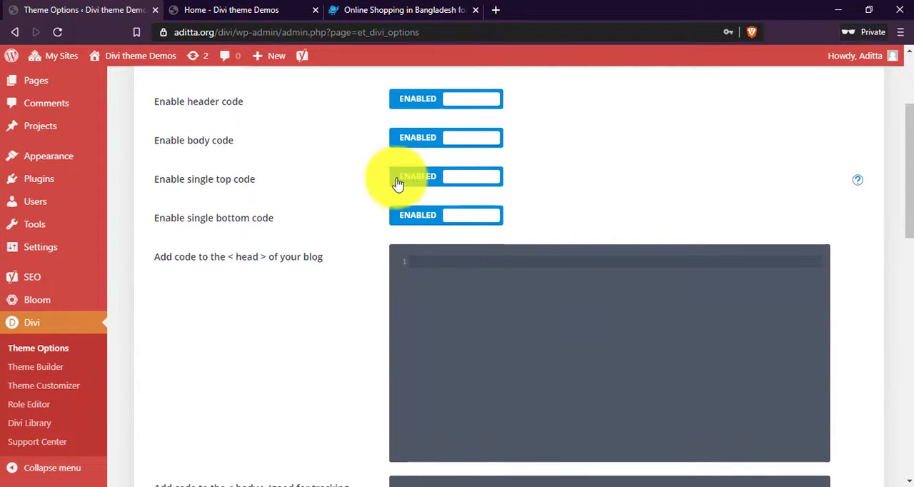
left_click_drag(188, 217, 288, 222)
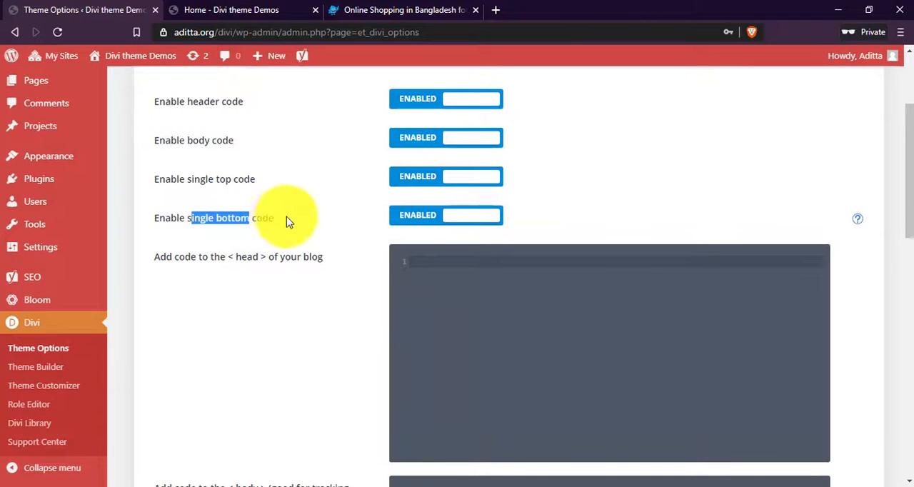
left_click(307, 216)
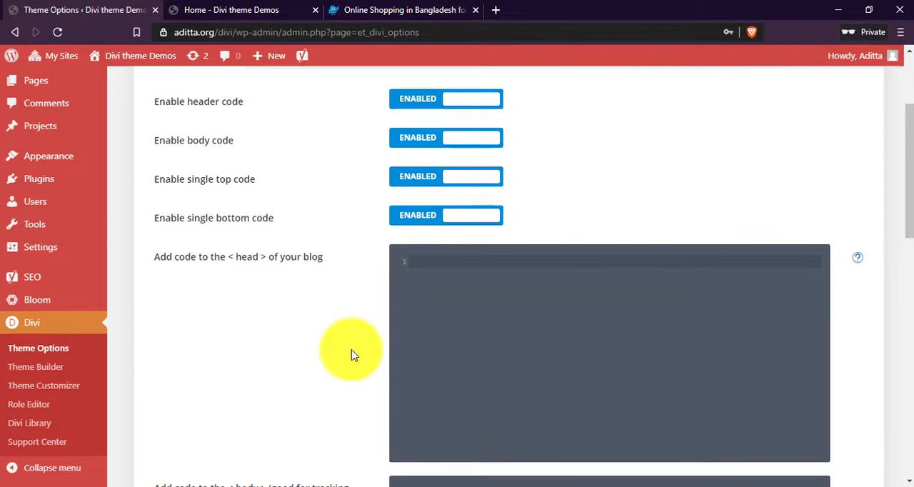
Review the code fields for the blog head, body and the top and bottom of posts, and save the Integration settings.
scroll(380, 330, "down", 2)
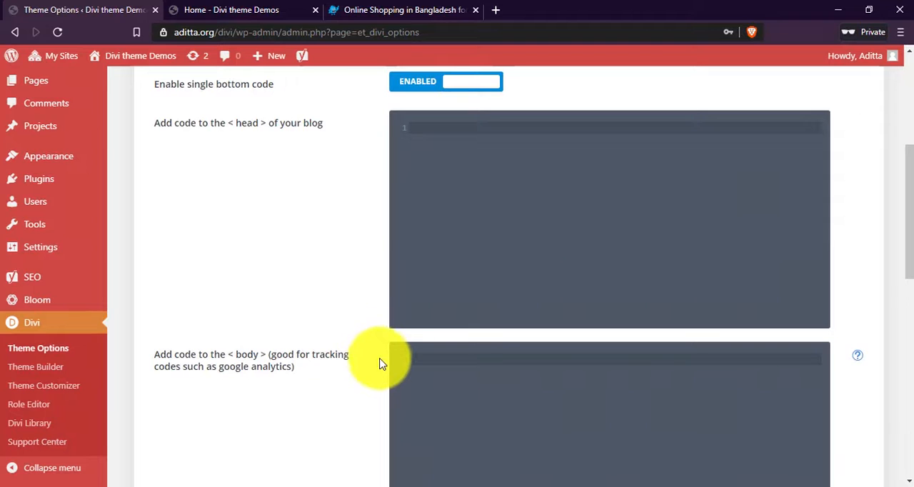
scroll(380, 372, "up", 2)
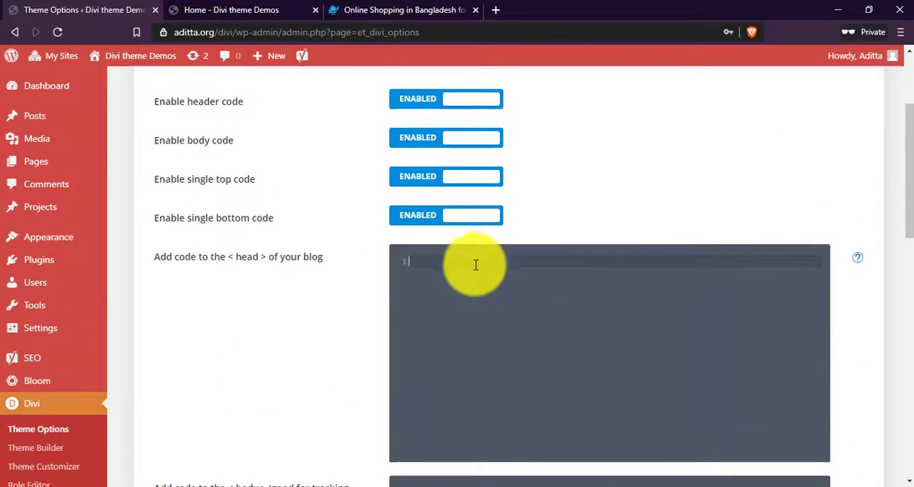
scroll(475, 265, "down", 5)
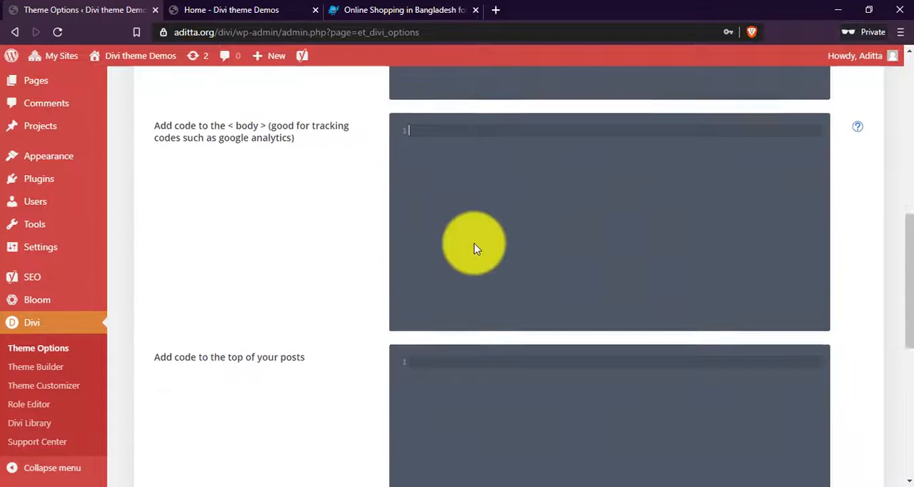
scroll(478, 222, "down", 3)
scroll(493, 236, "down", 2)
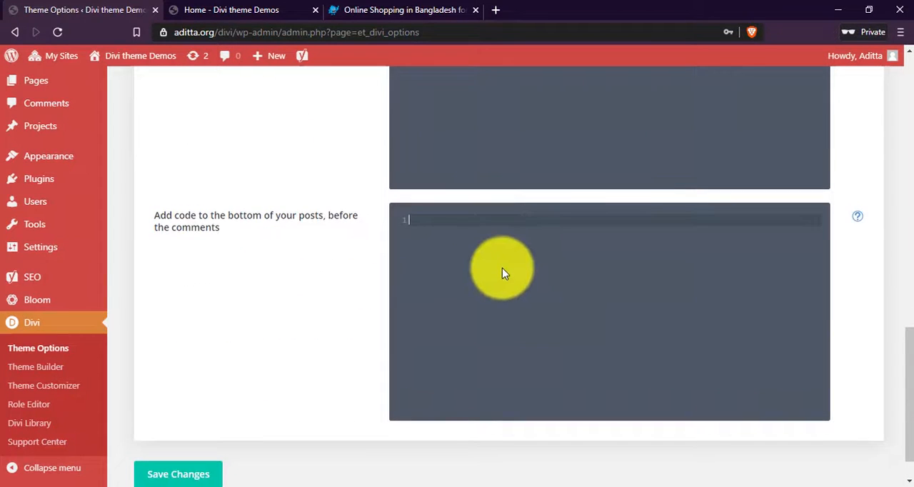
scroll(503, 271, "down", 1)
left_click(179, 437)
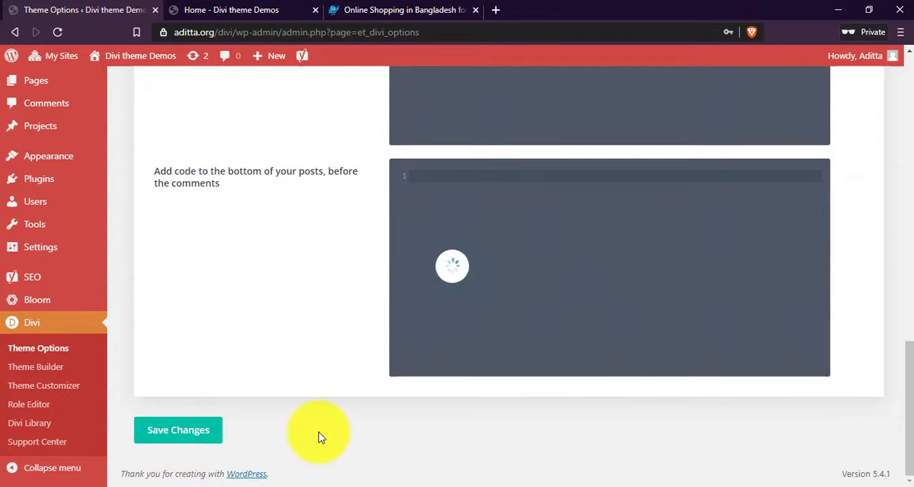
Open the theme's Updates options with the username, API key and version rollback settings.
scroll(320, 433, "up", 12)
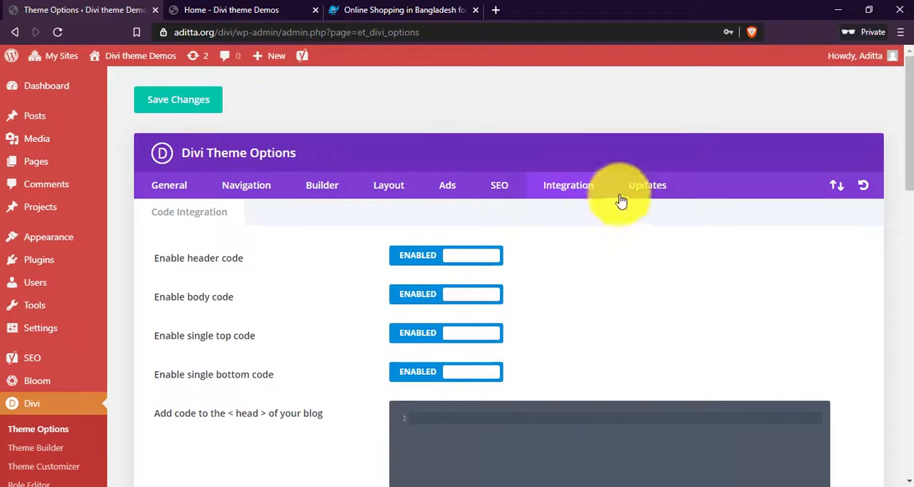
left_click(647, 187)
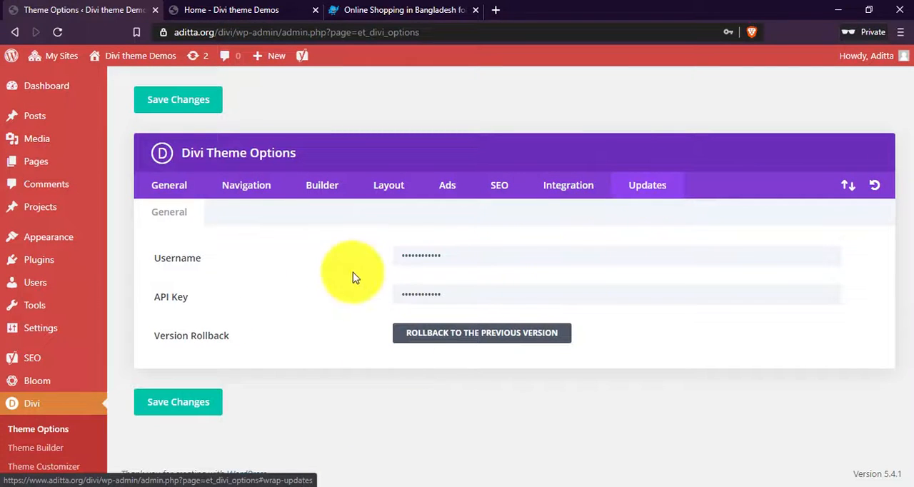